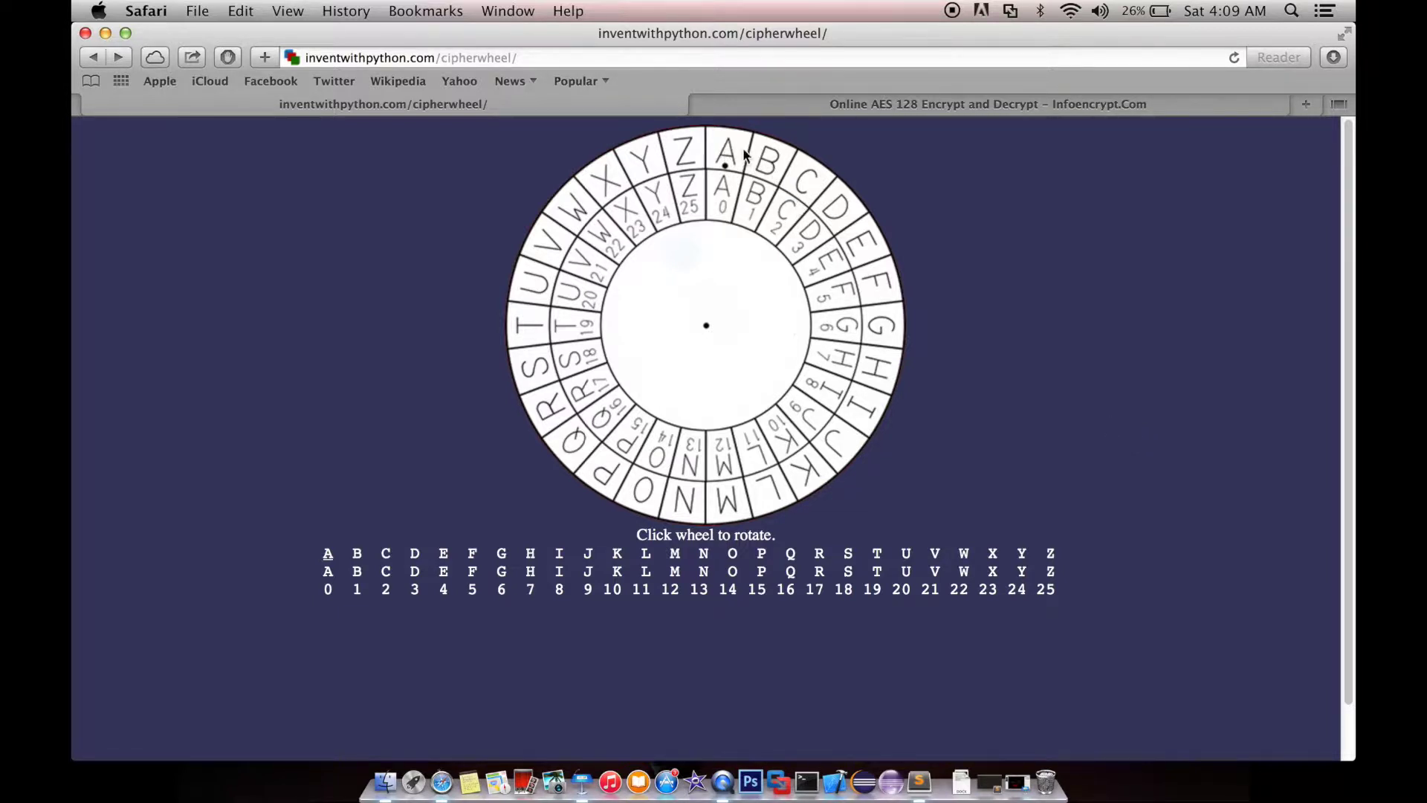
# - Look over the Infoencrypt AES page's text and password fields, then return to the cipher wheel
pyautogui.click(799, 112)
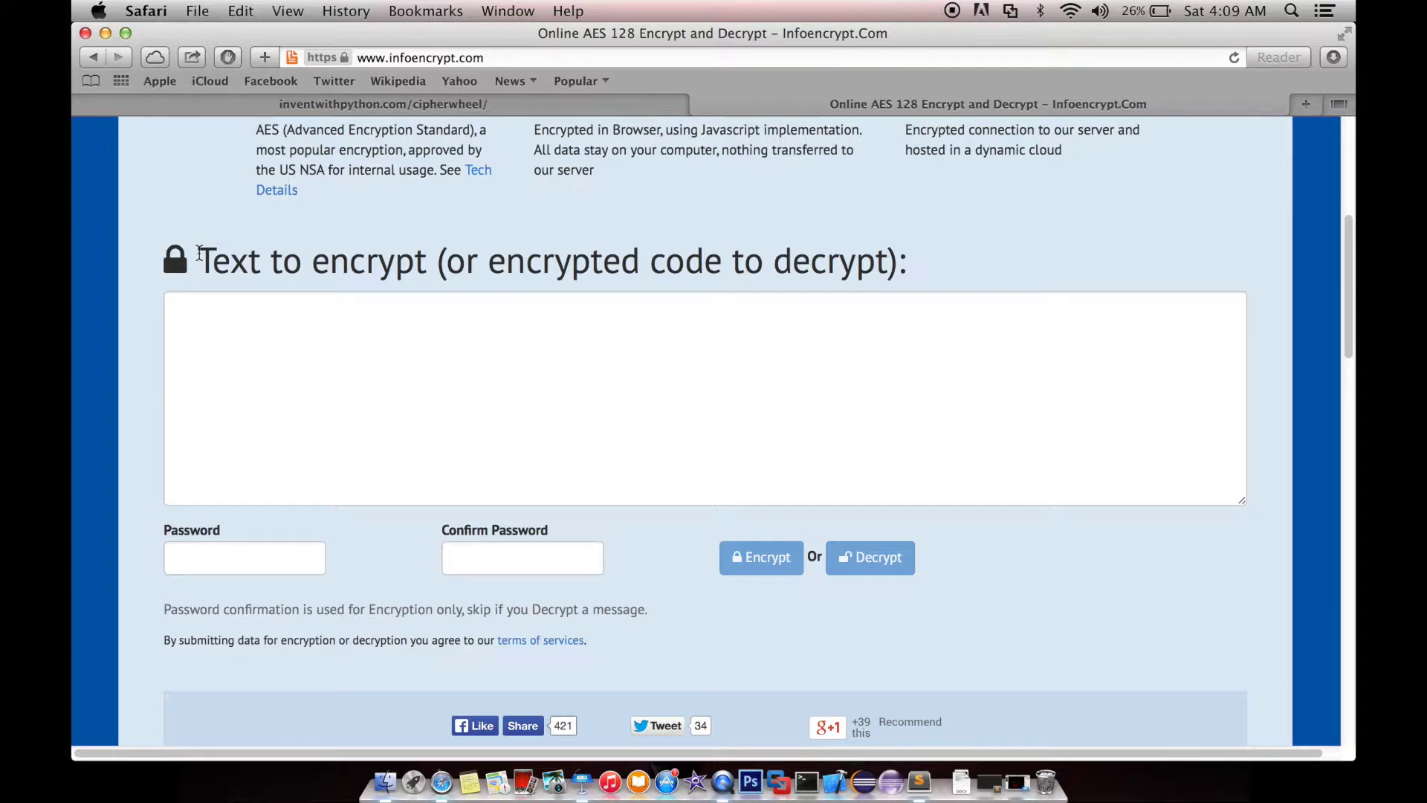
pyautogui.click(518, 112)
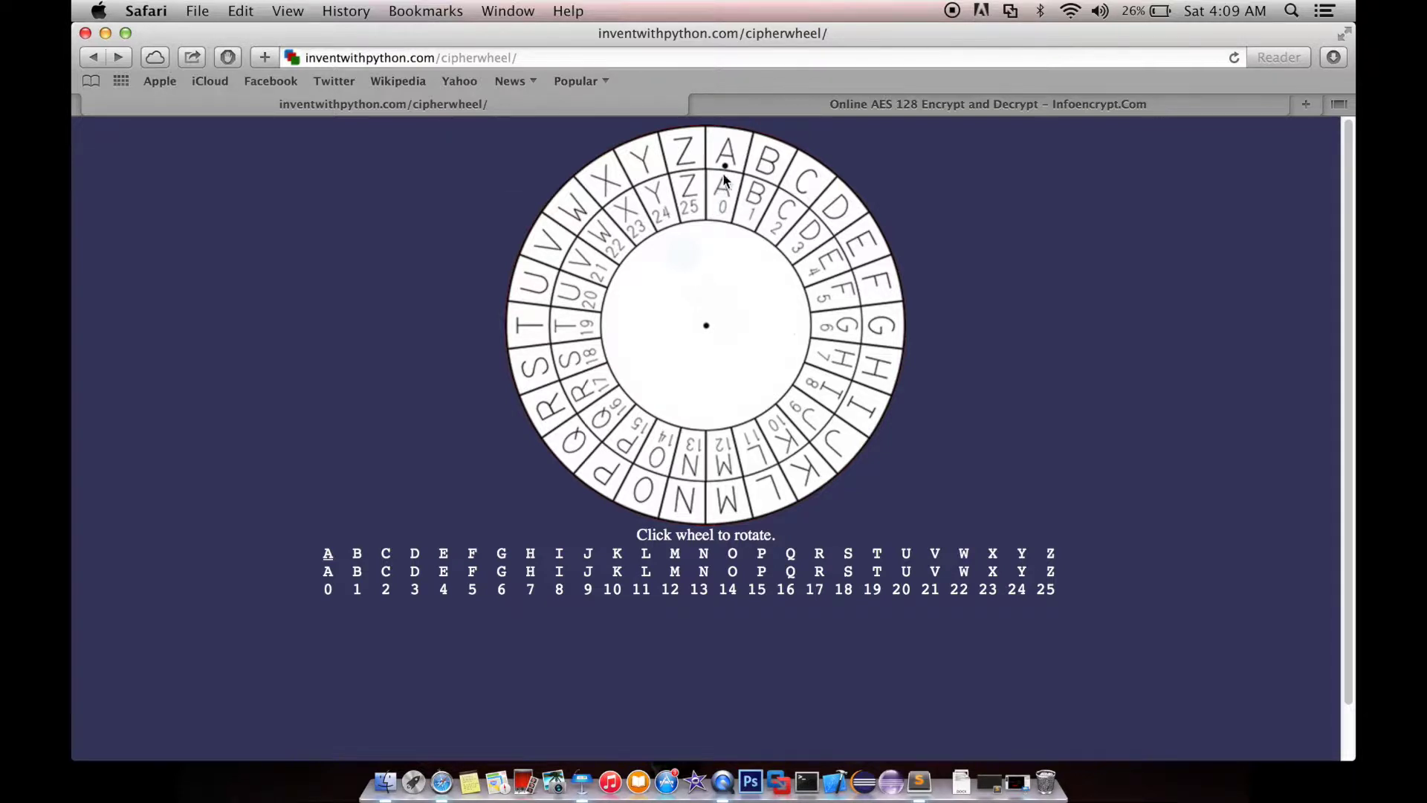
pyautogui.click(813, 109)
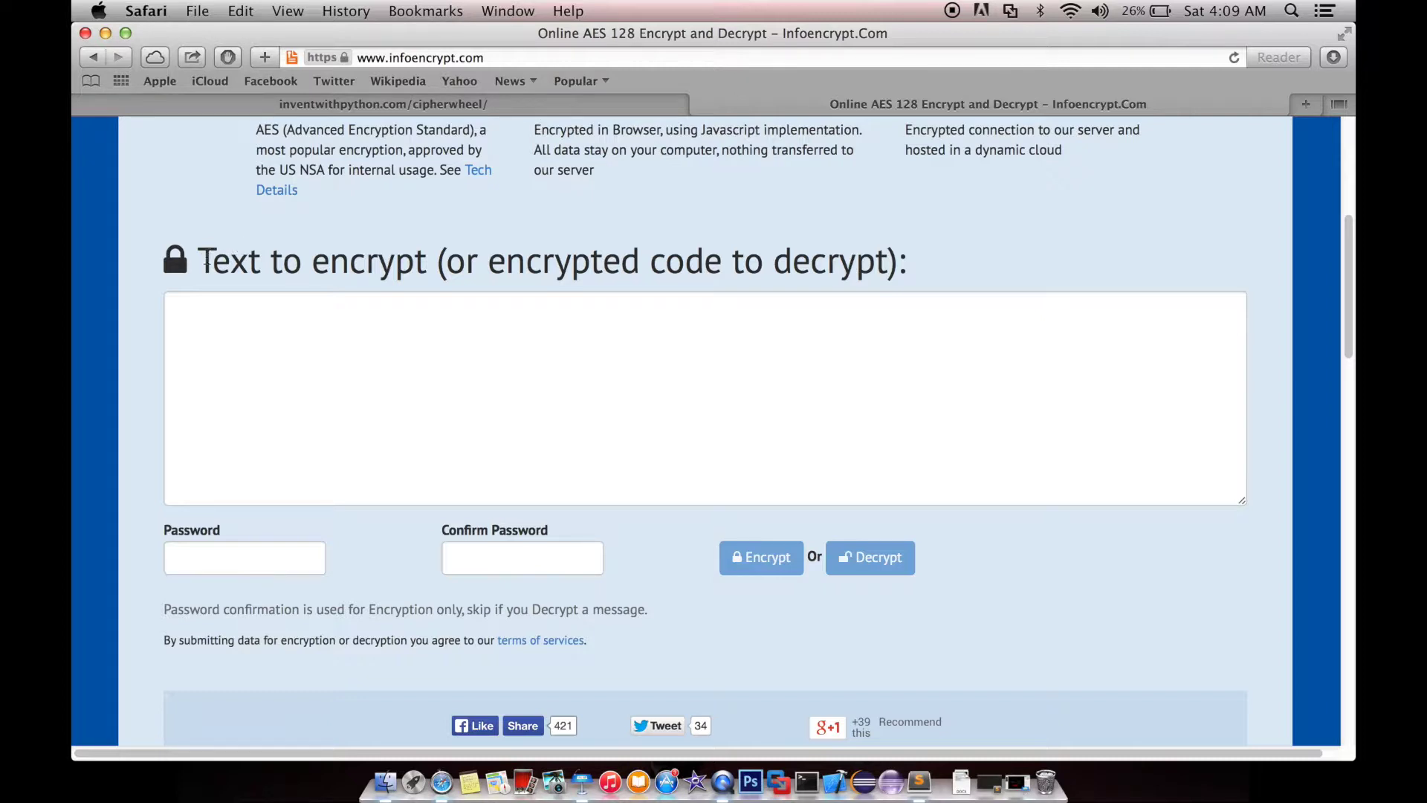
pyautogui.click(258, 368)
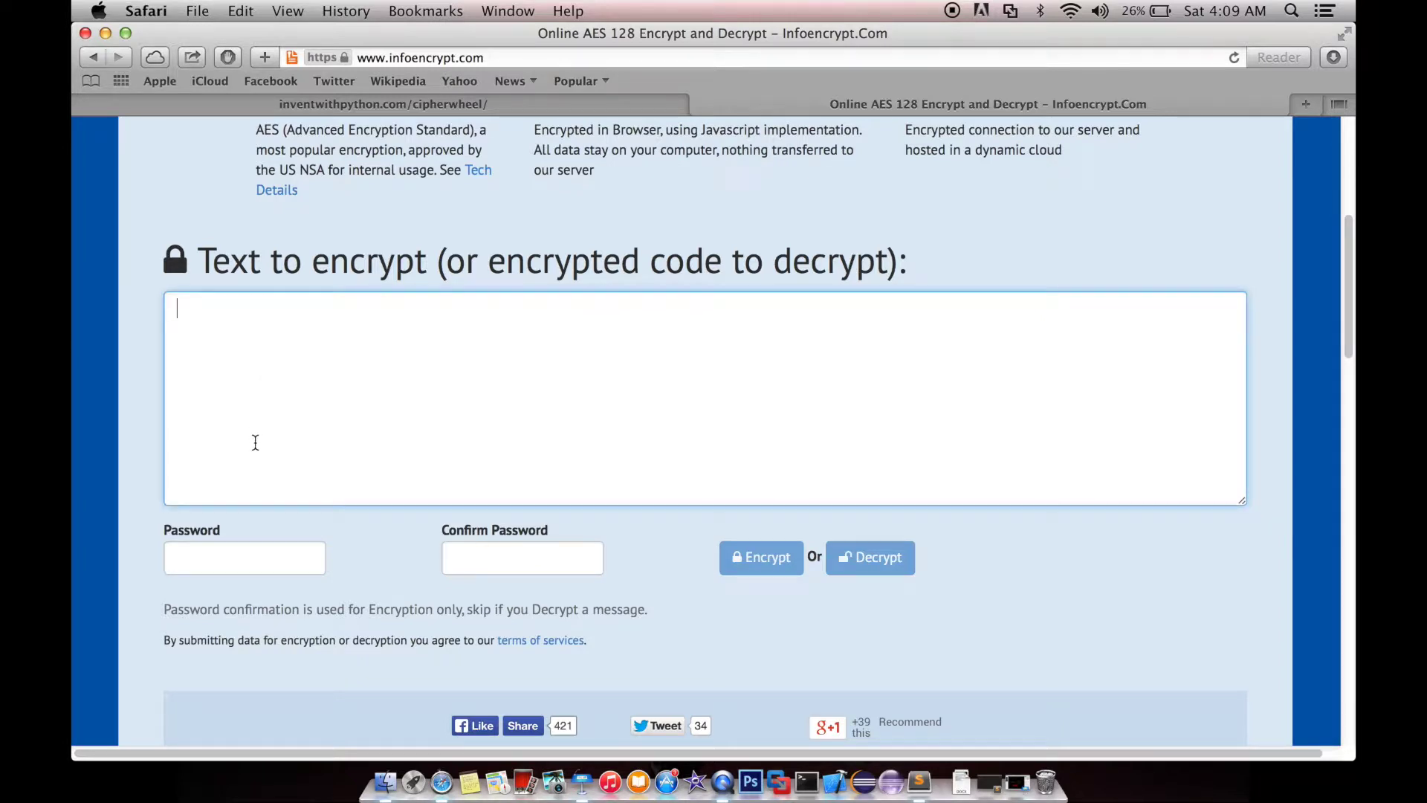
pyautogui.click(245, 554)
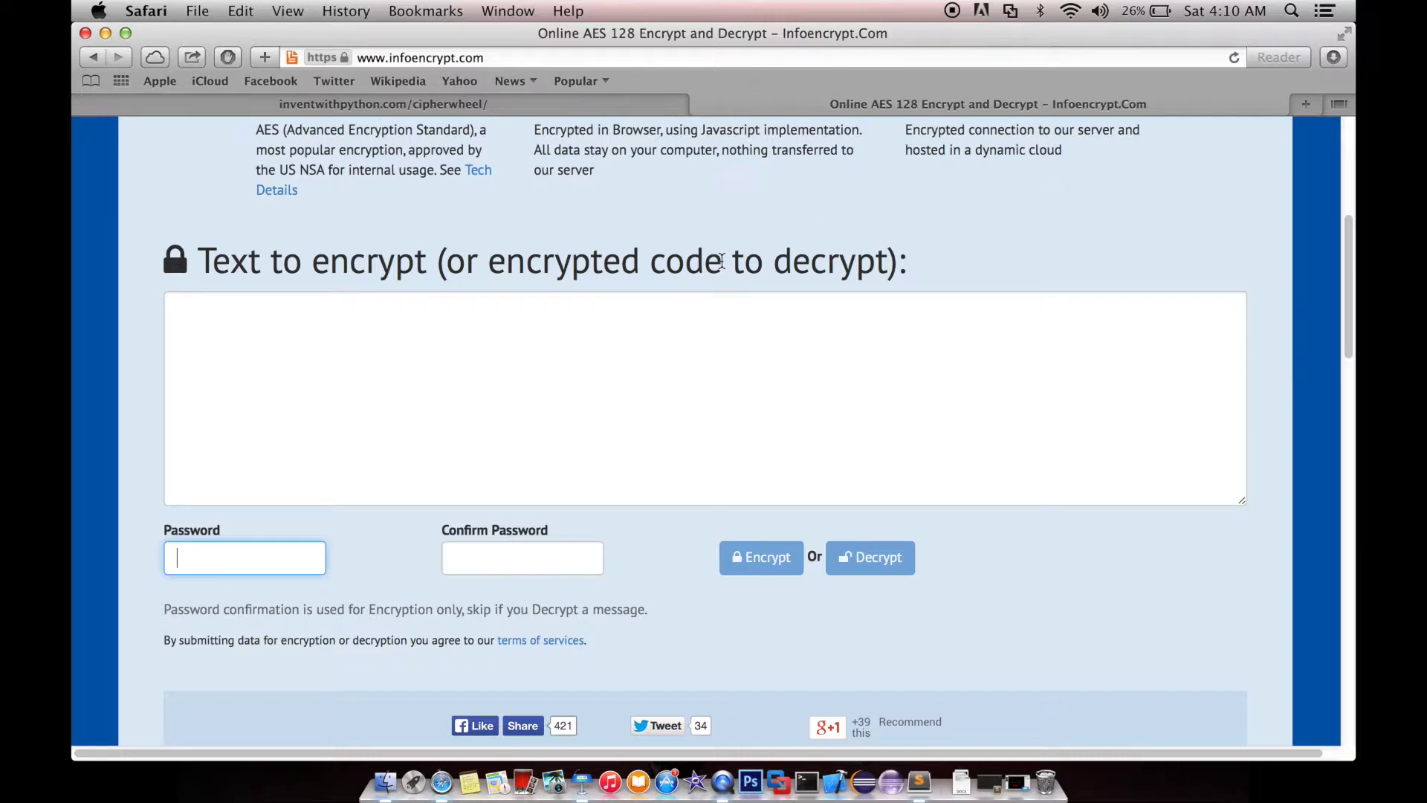
pyautogui.click(513, 352)
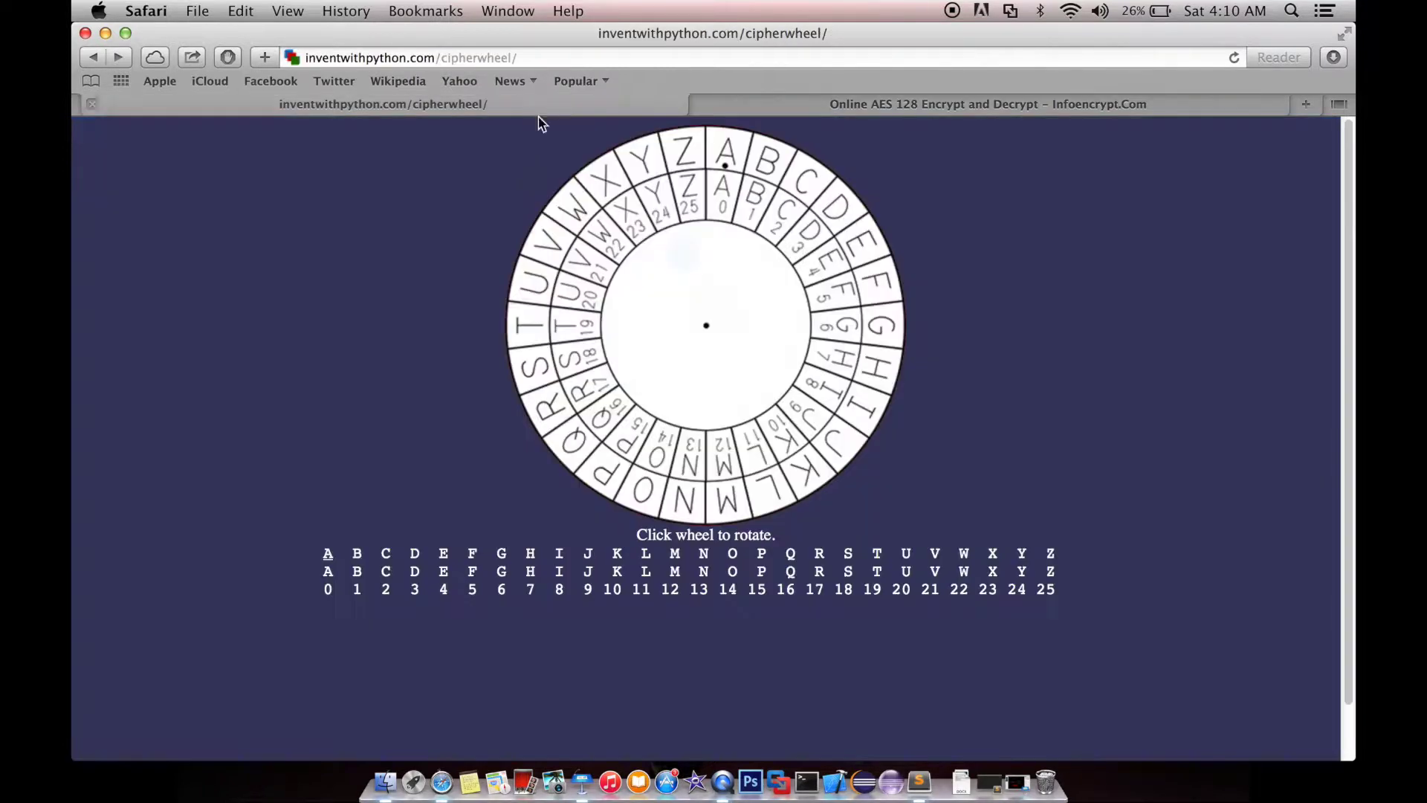
pyautogui.click(545, 101)
# - Turn the cipher wheel and stop it at a two-letter shift
pyautogui.click(989, 767)
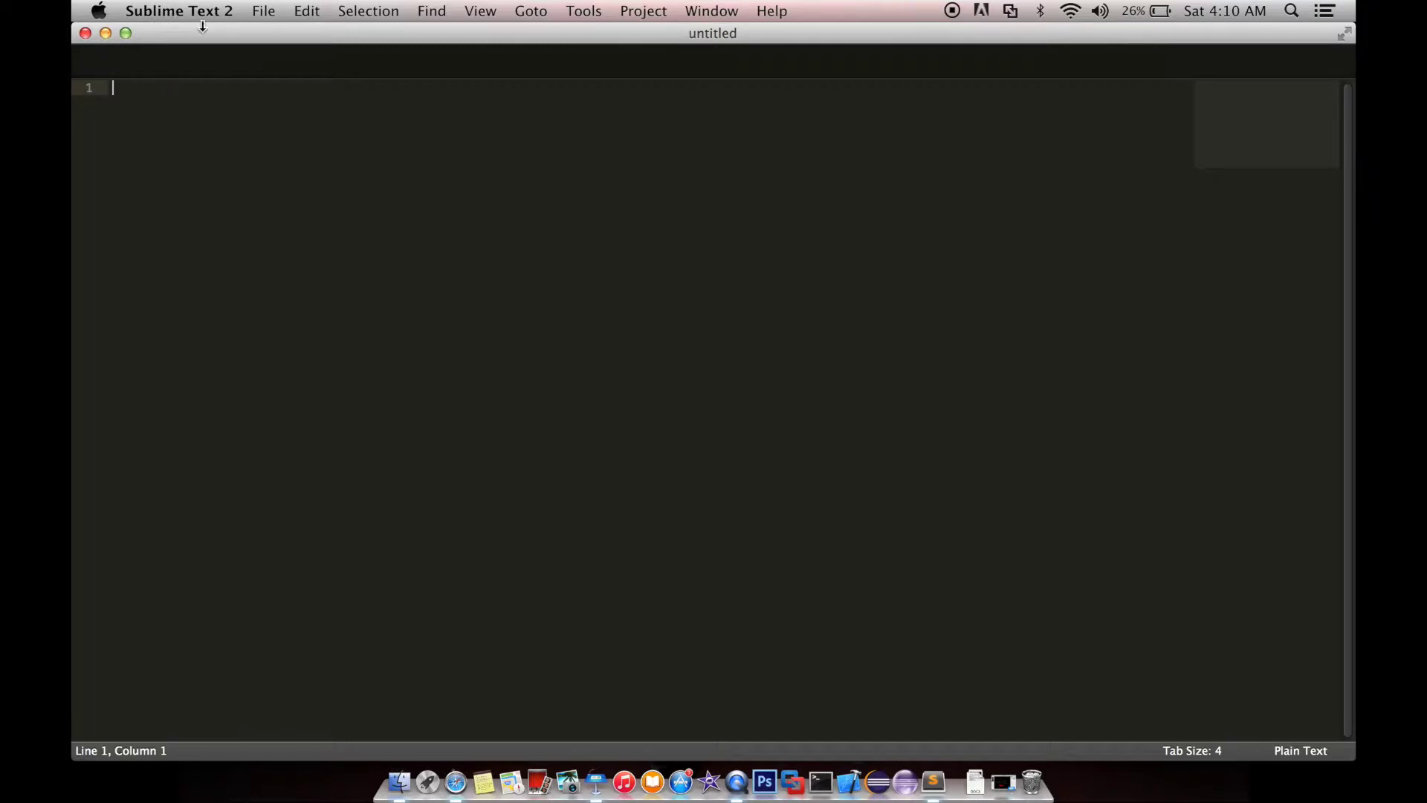
pyautogui.click(106, 34)
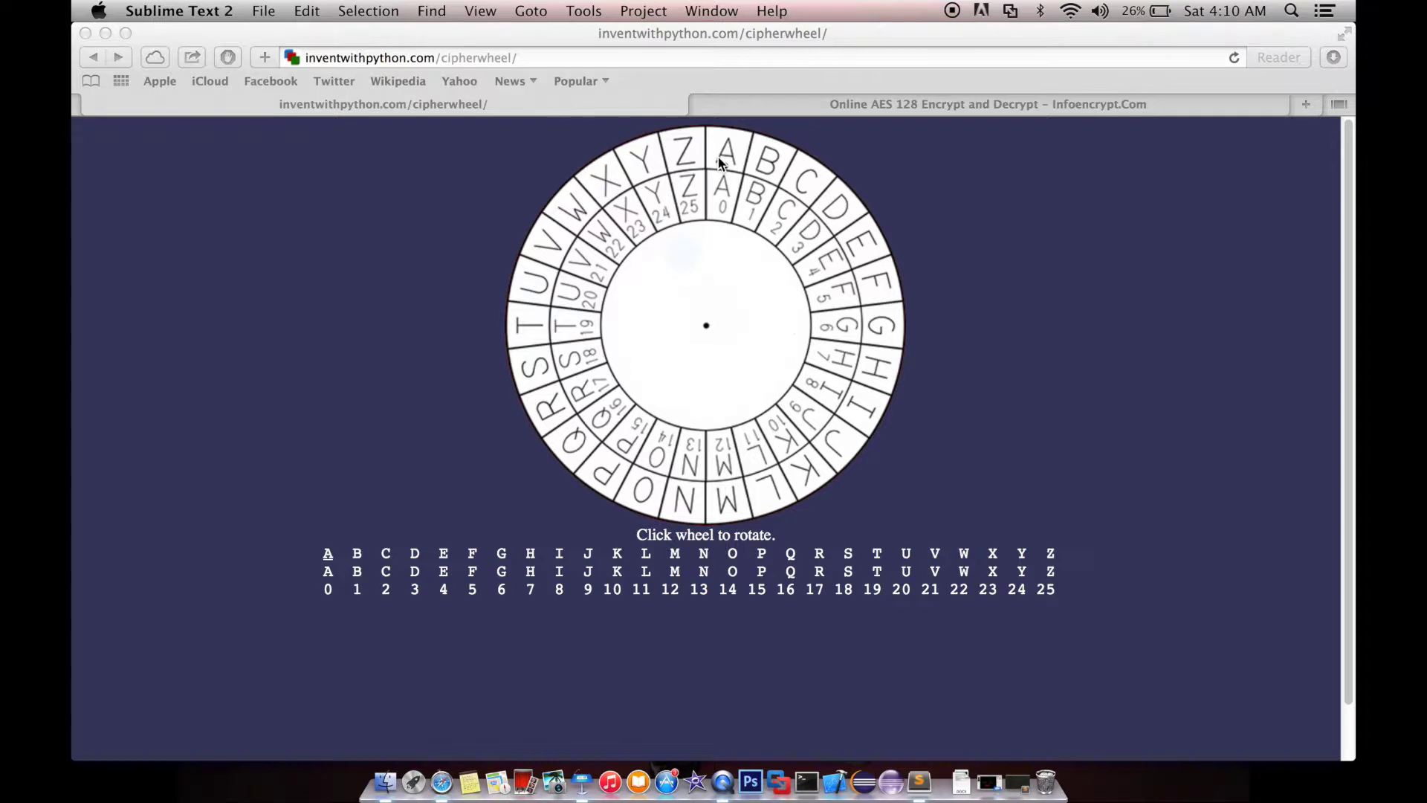
pyautogui.click(980, 200)
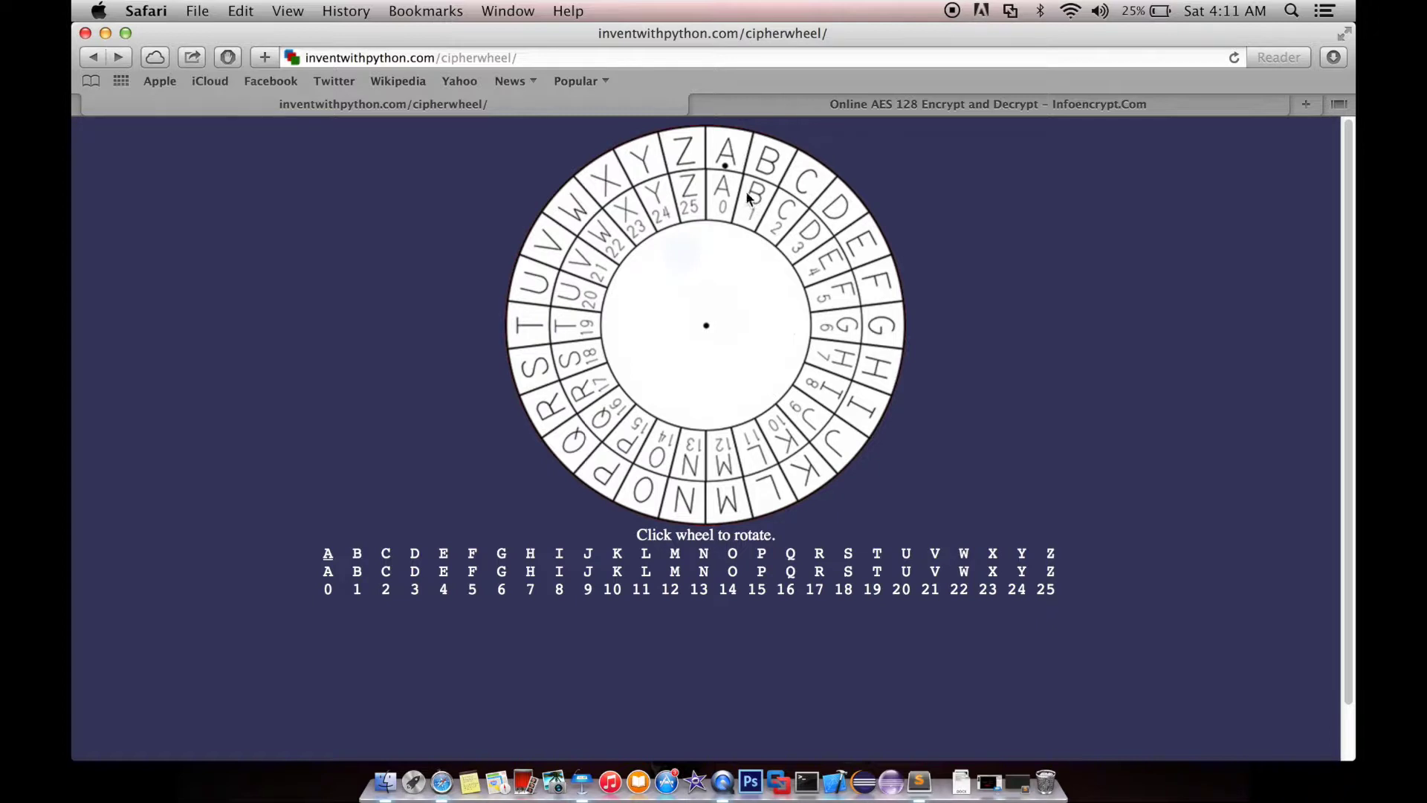
pyautogui.click(728, 149)
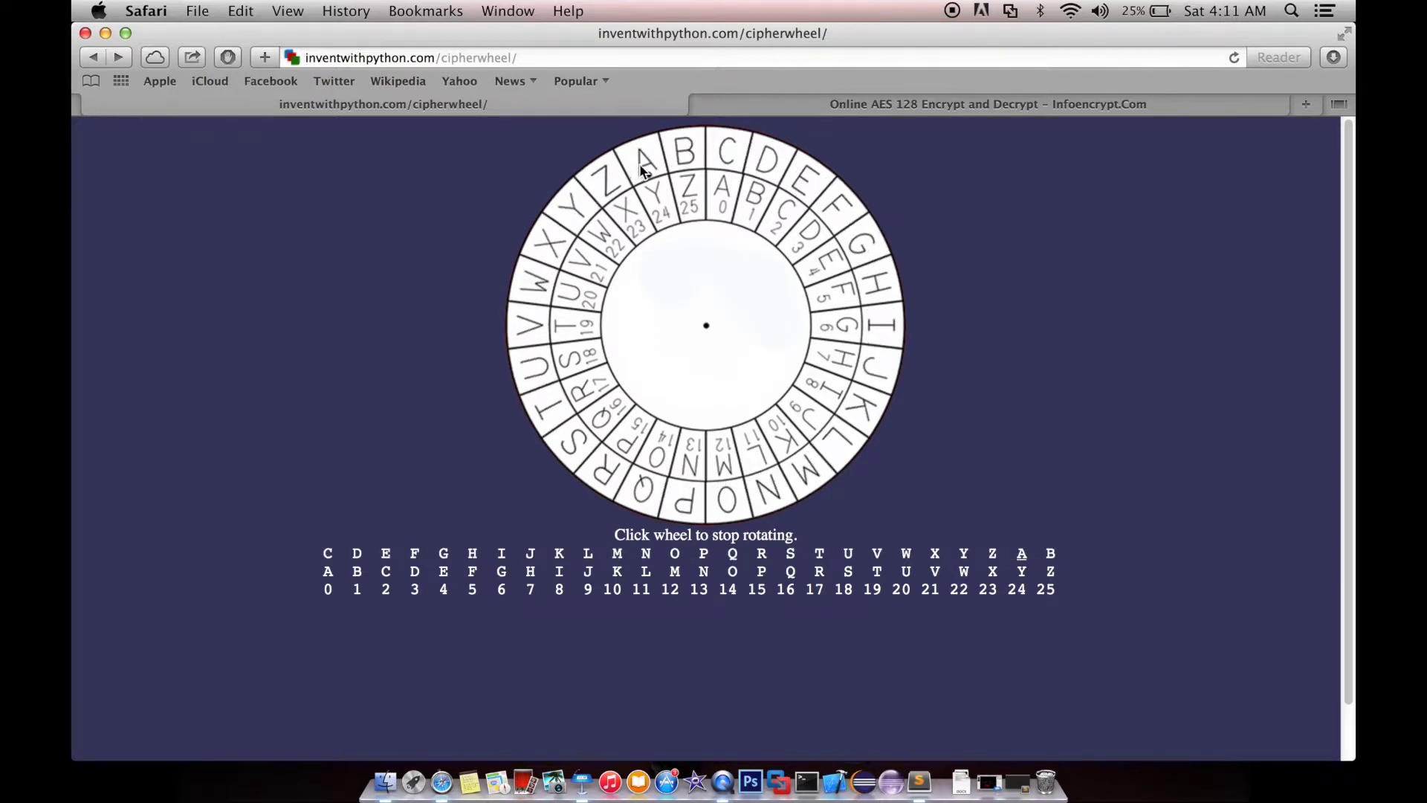
pyautogui.click(642, 169)
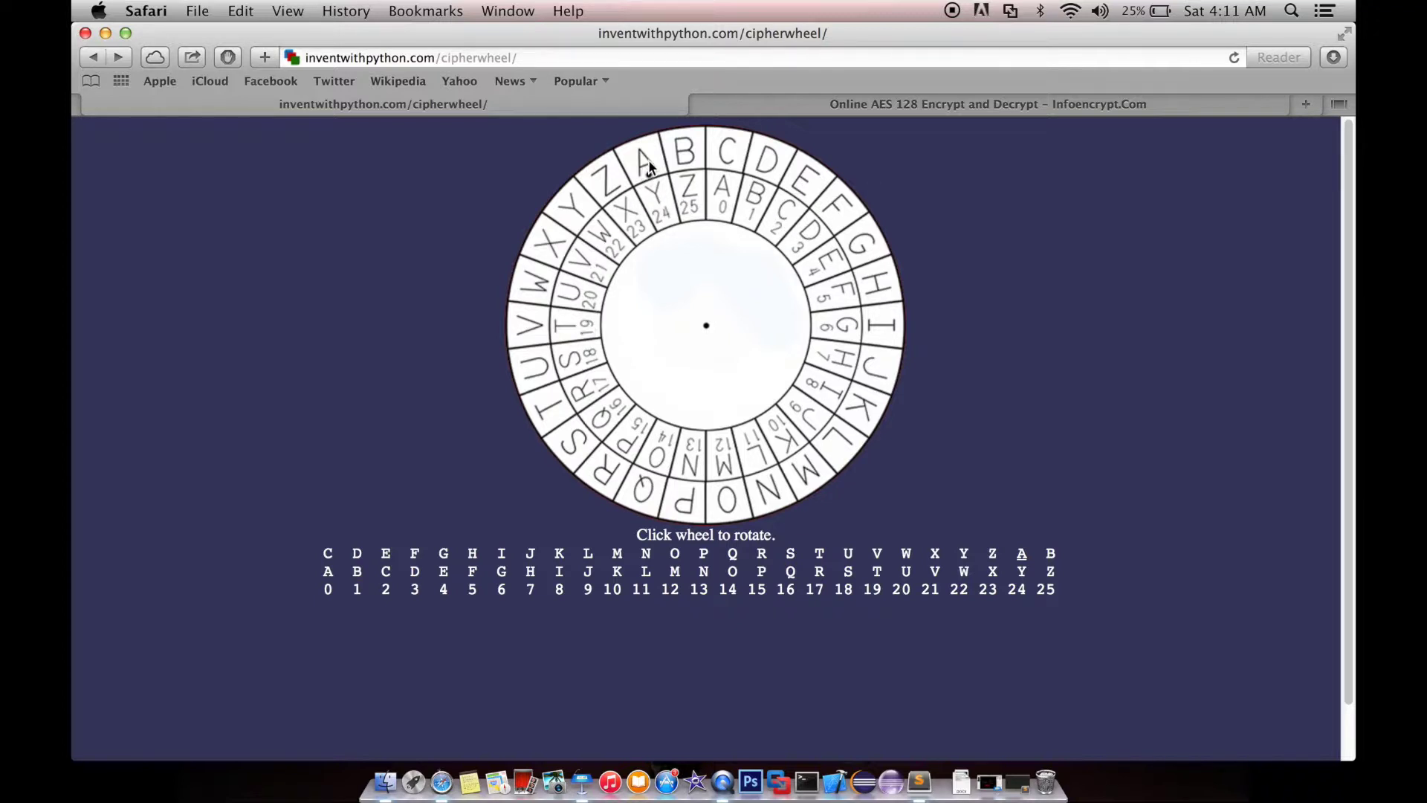
pyautogui.click(648, 164)
# - Re-rotate the wheel so outer A sits over inner F, then bring the note back
pyautogui.click(1017, 773)
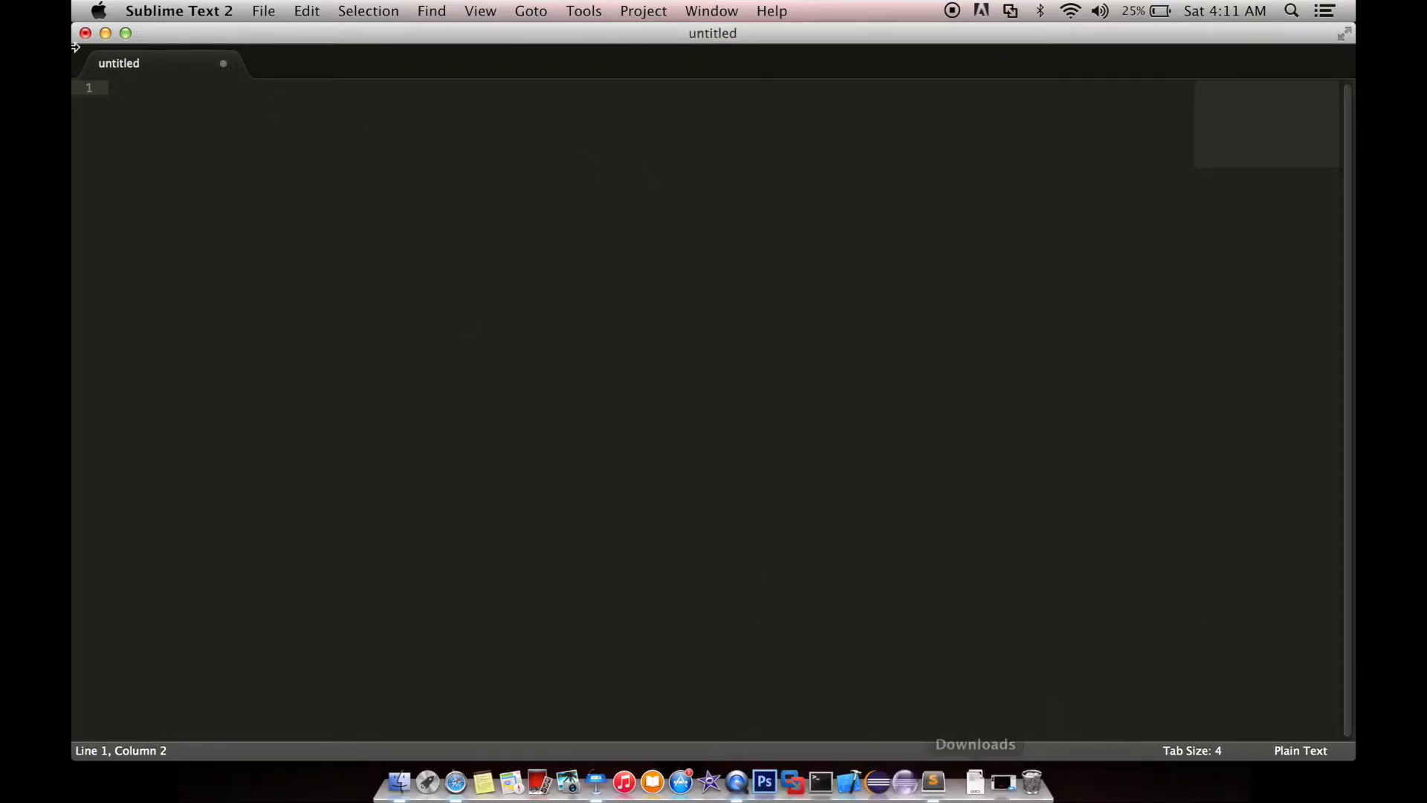
pyautogui.click(106, 33)
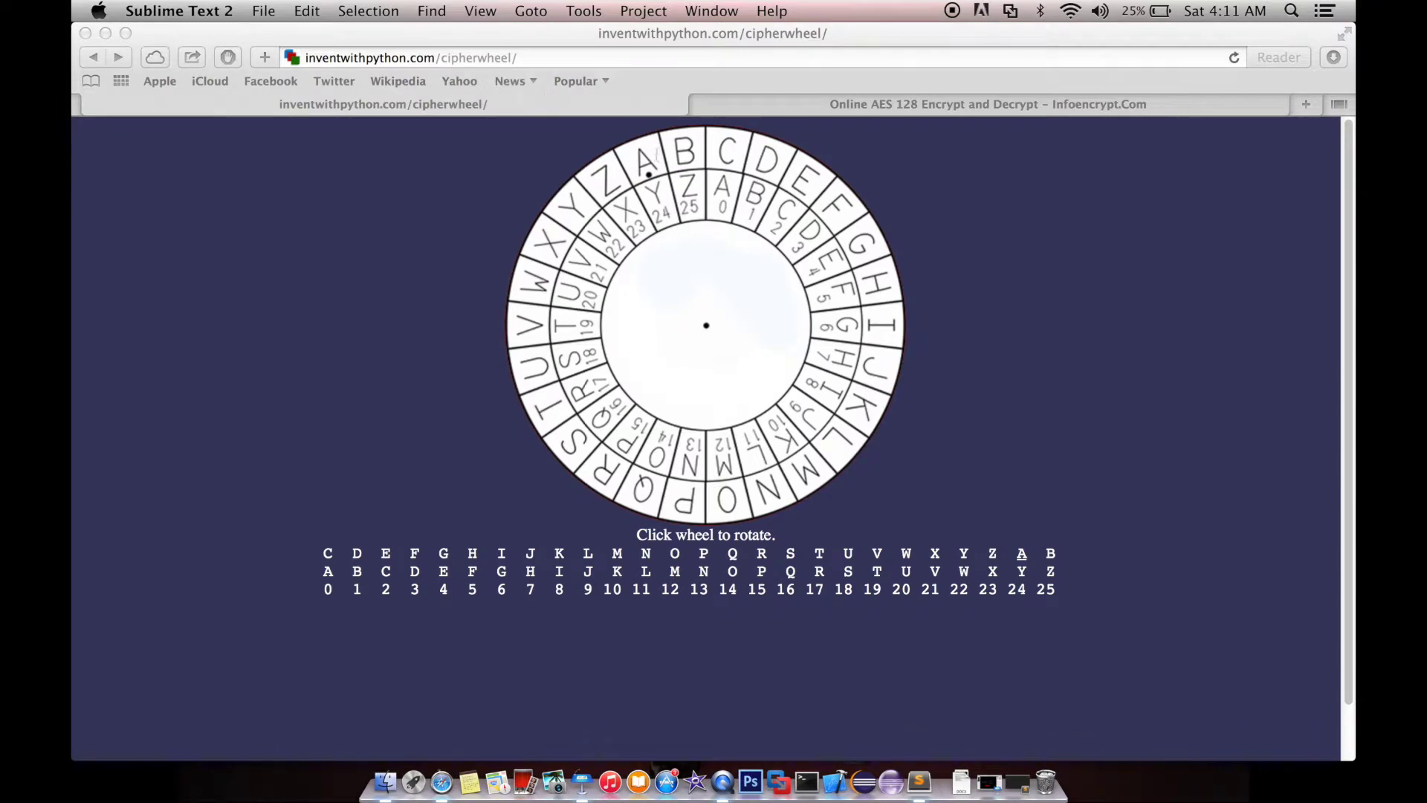
pyautogui.click(645, 162)
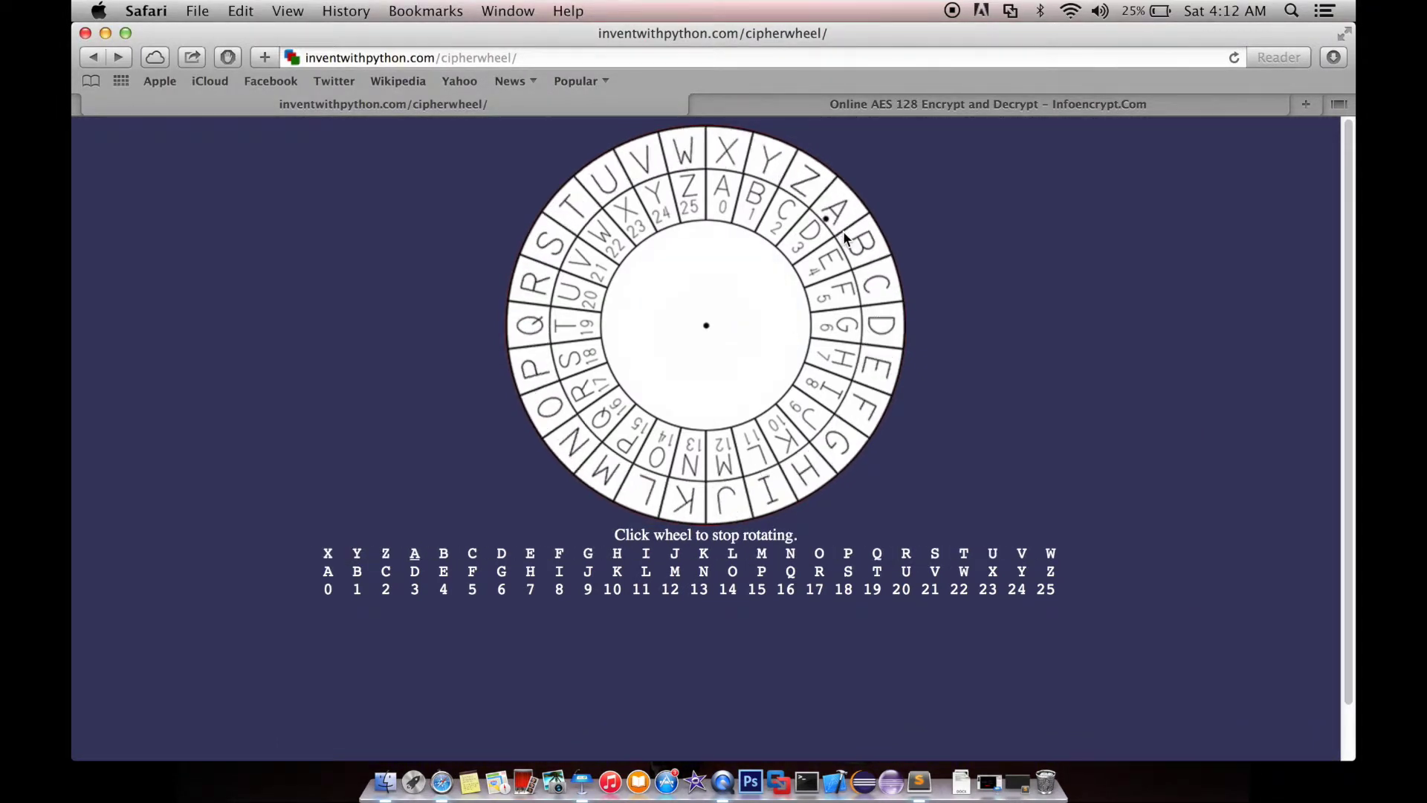
pyautogui.click(871, 305)
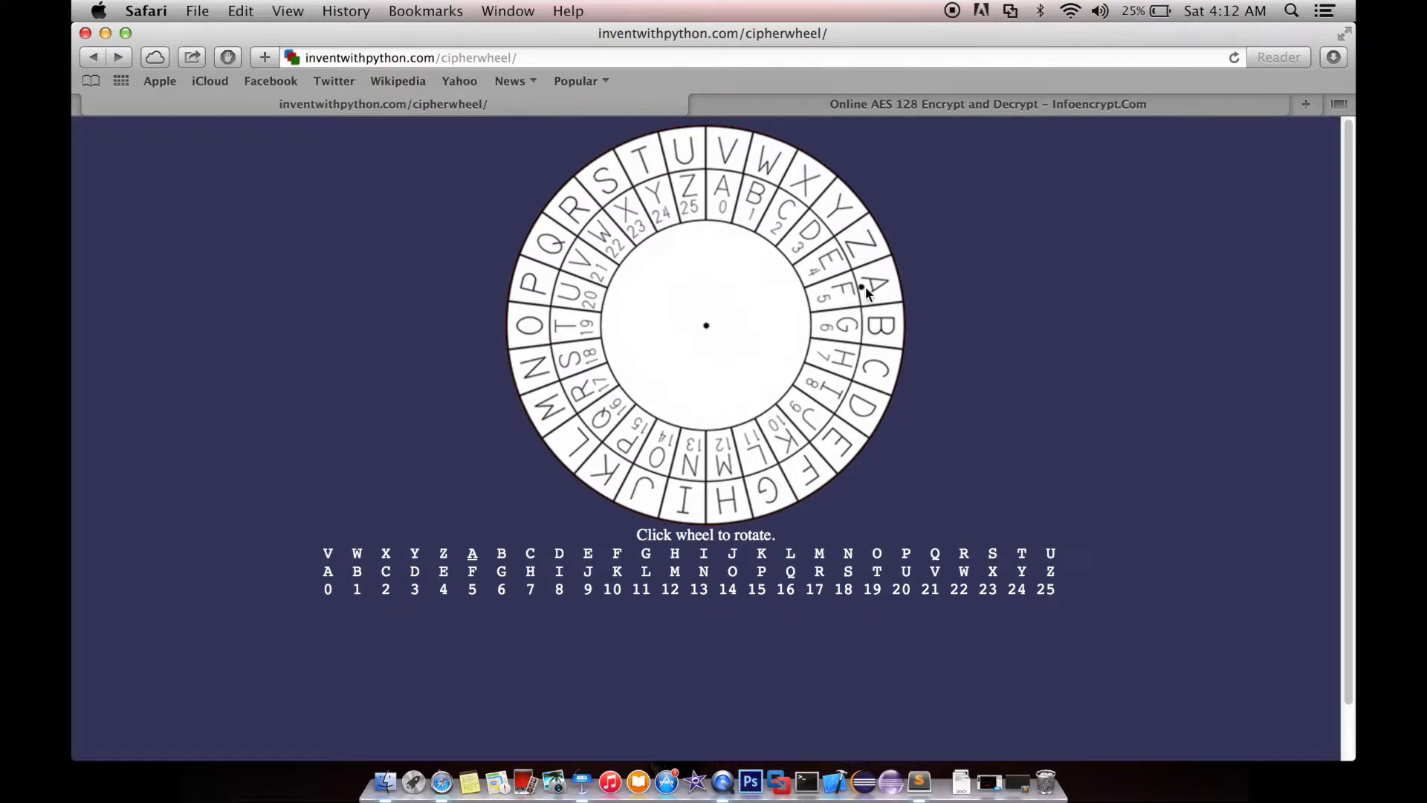
pyautogui.click(1018, 782)
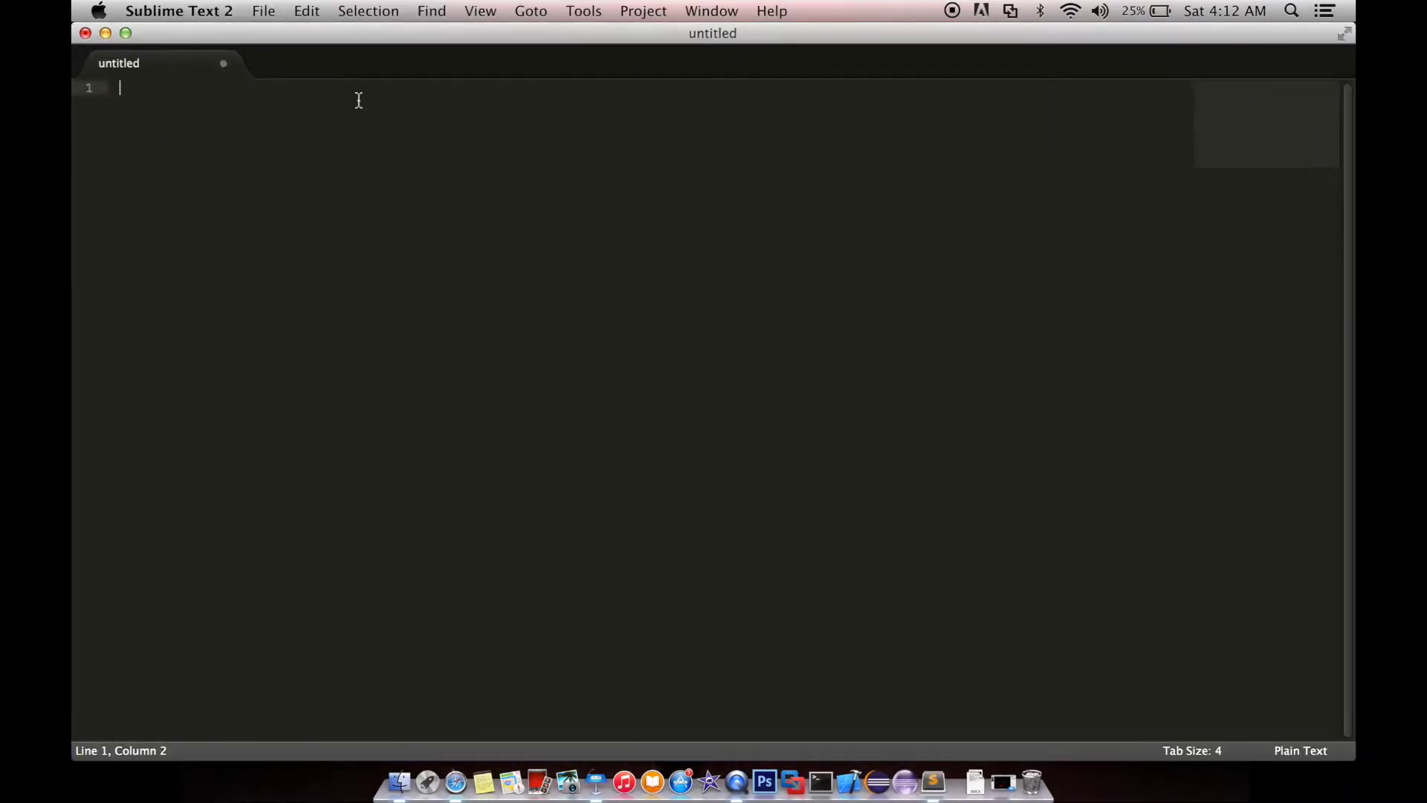
# - Type the key 'A = F' on line 1 of the note
pyautogui.write('A =')
pyautogui.press('BackSpace')
pyautogui.write('= F')
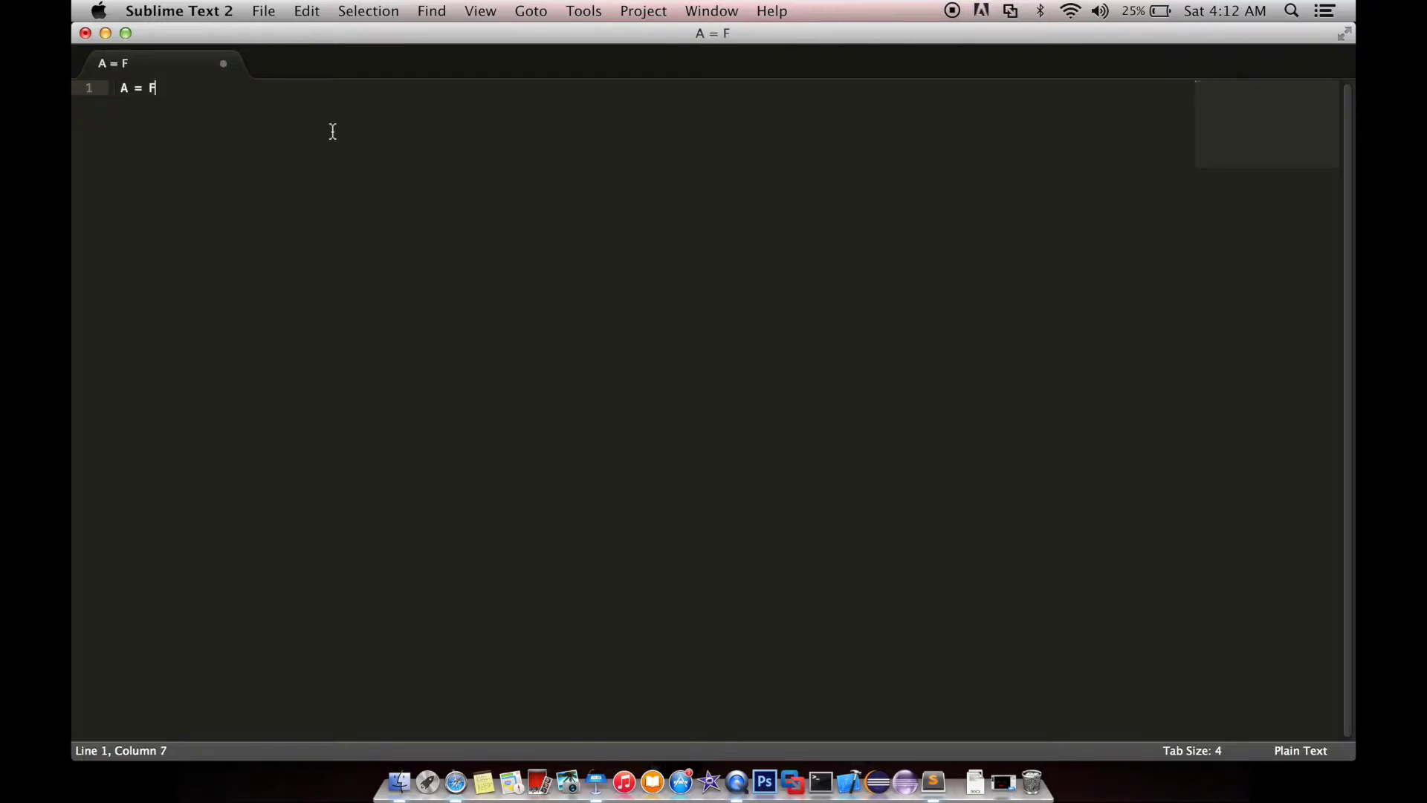
pyautogui.moveTo(136, 88); pyautogui.dragTo(119, 90)
pyautogui.click(147, 90)
pyautogui.moveTo(147, 89); pyautogui.dragTo(153, 89)
pyautogui.click(233, 92)
# - Add 'A = my love' and 'F =' lines below the key
pyautogui.press('Return')
pyautogui.press('Return')
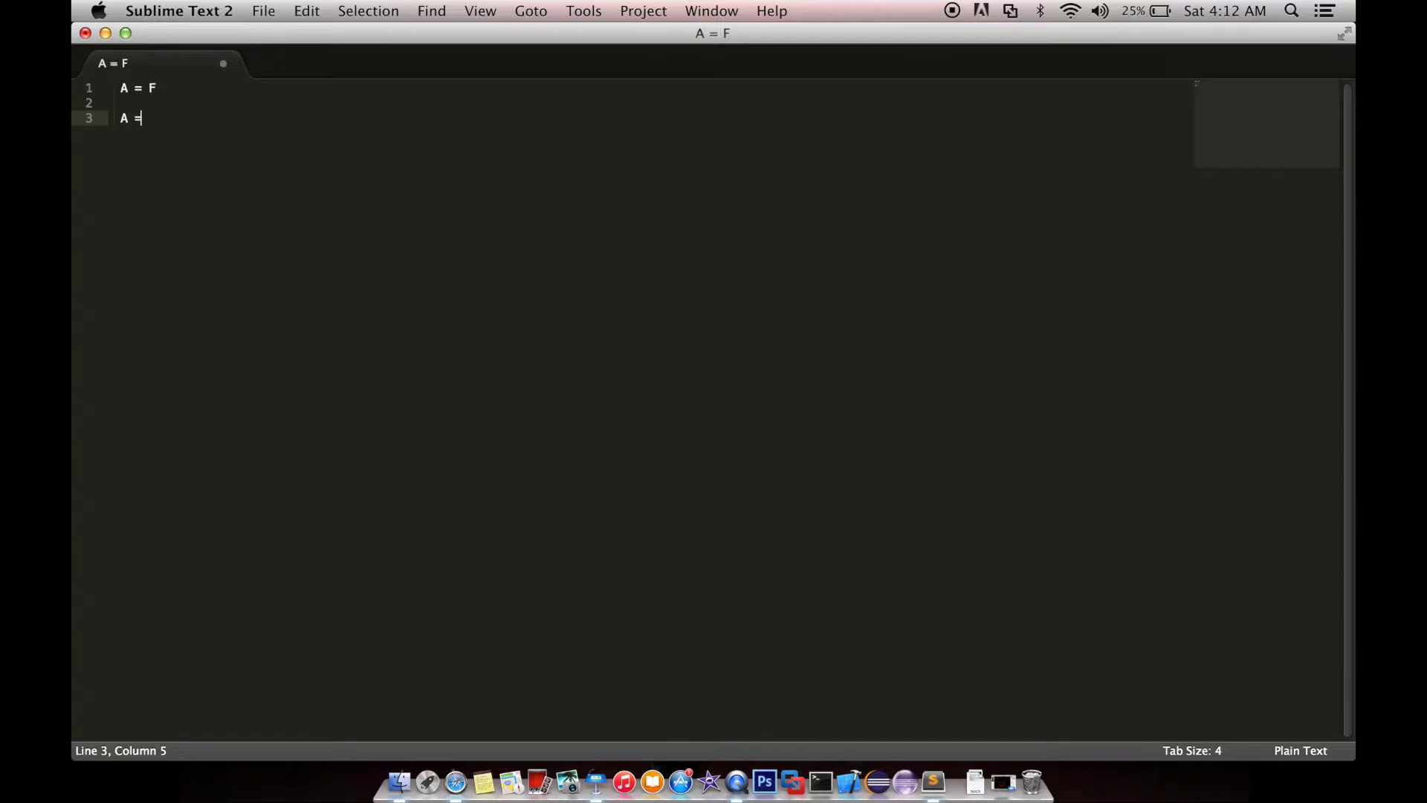
pyautogui.press('Return')
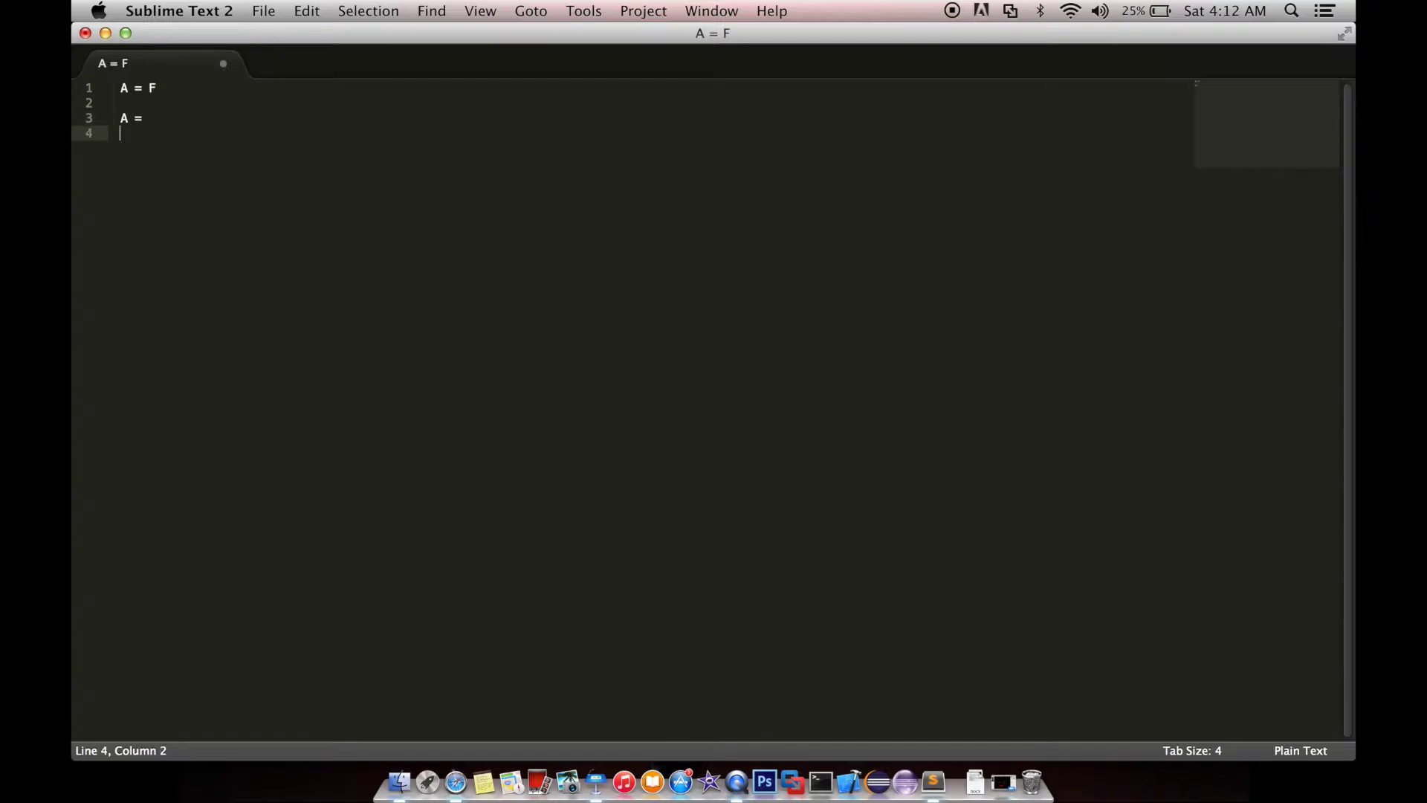
pyautogui.write('F =')
pyautogui.click(171, 118)
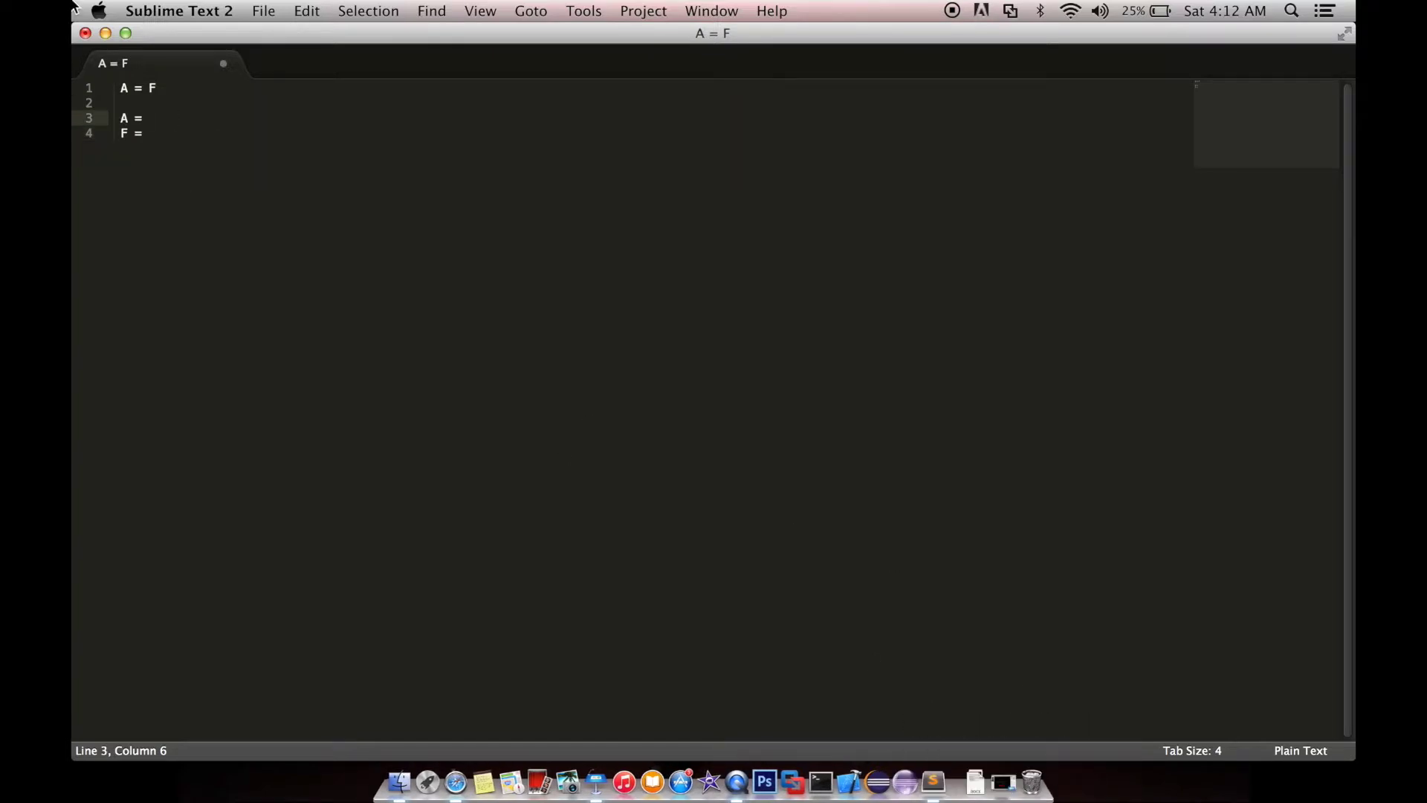
pyautogui.click(104, 33)
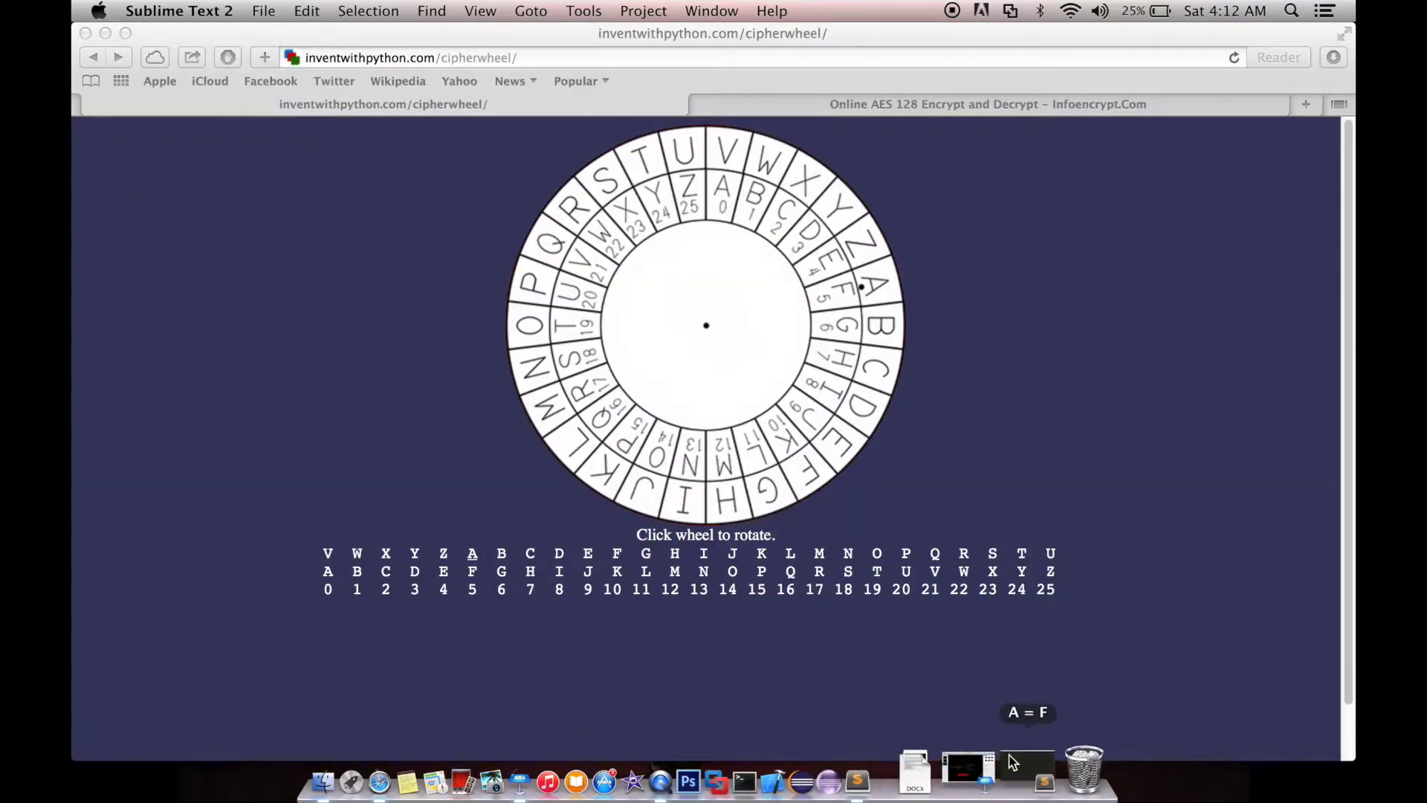
pyautogui.click(1012, 759)
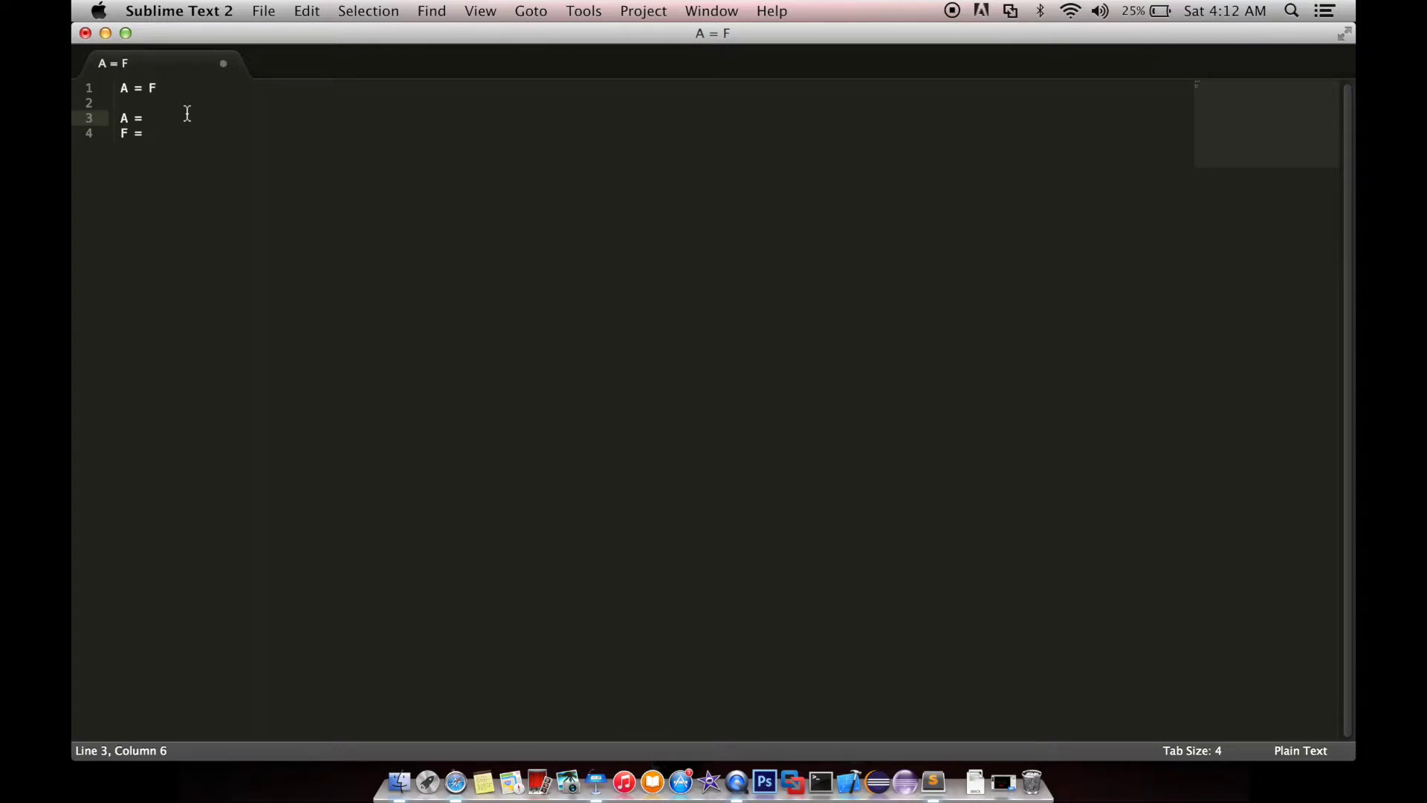
pyautogui.write('my love')
# - Compare the plaintext with the cipher wheel and put the caret after 'F = '
pyautogui.click(202, 152)
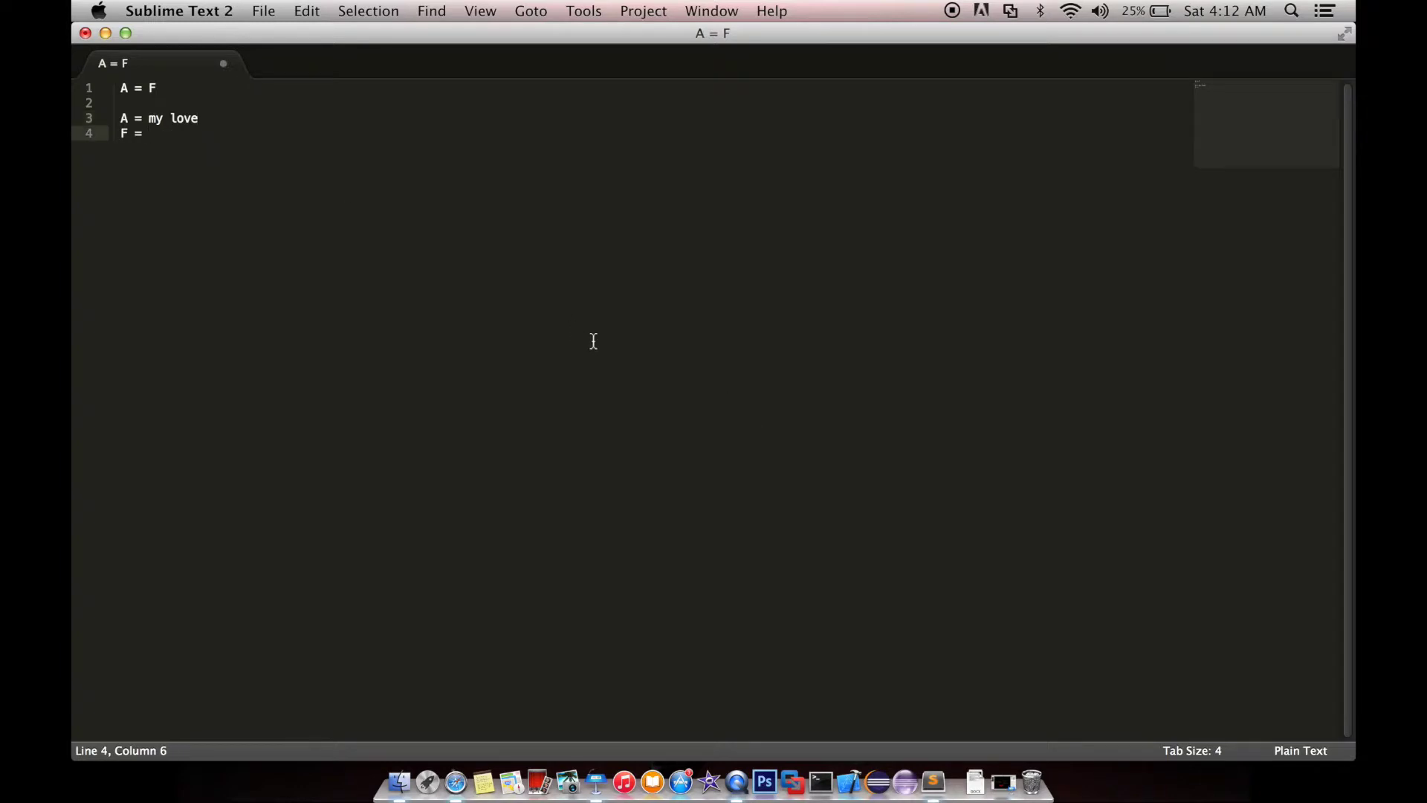
pyautogui.click(1003, 781)
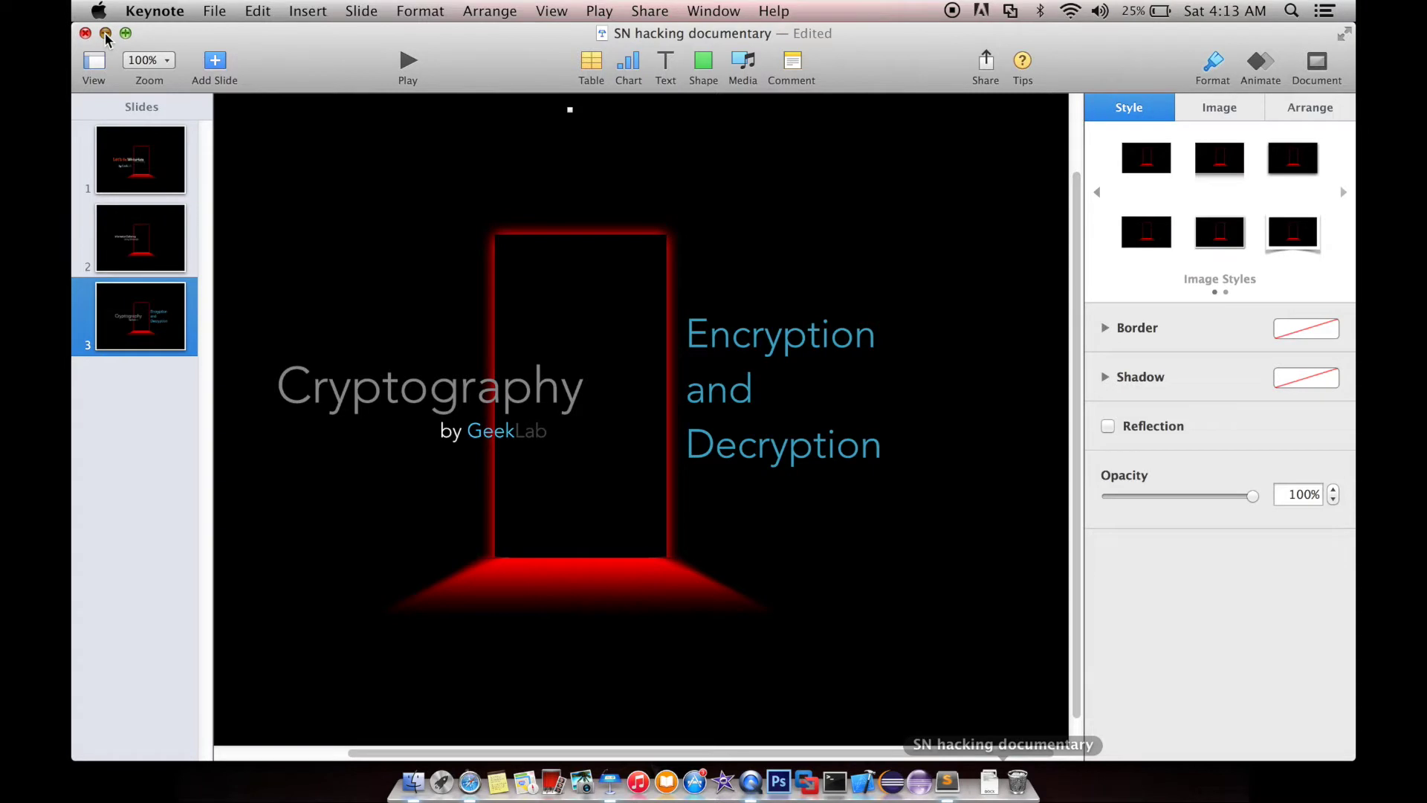
pyautogui.click(106, 33)
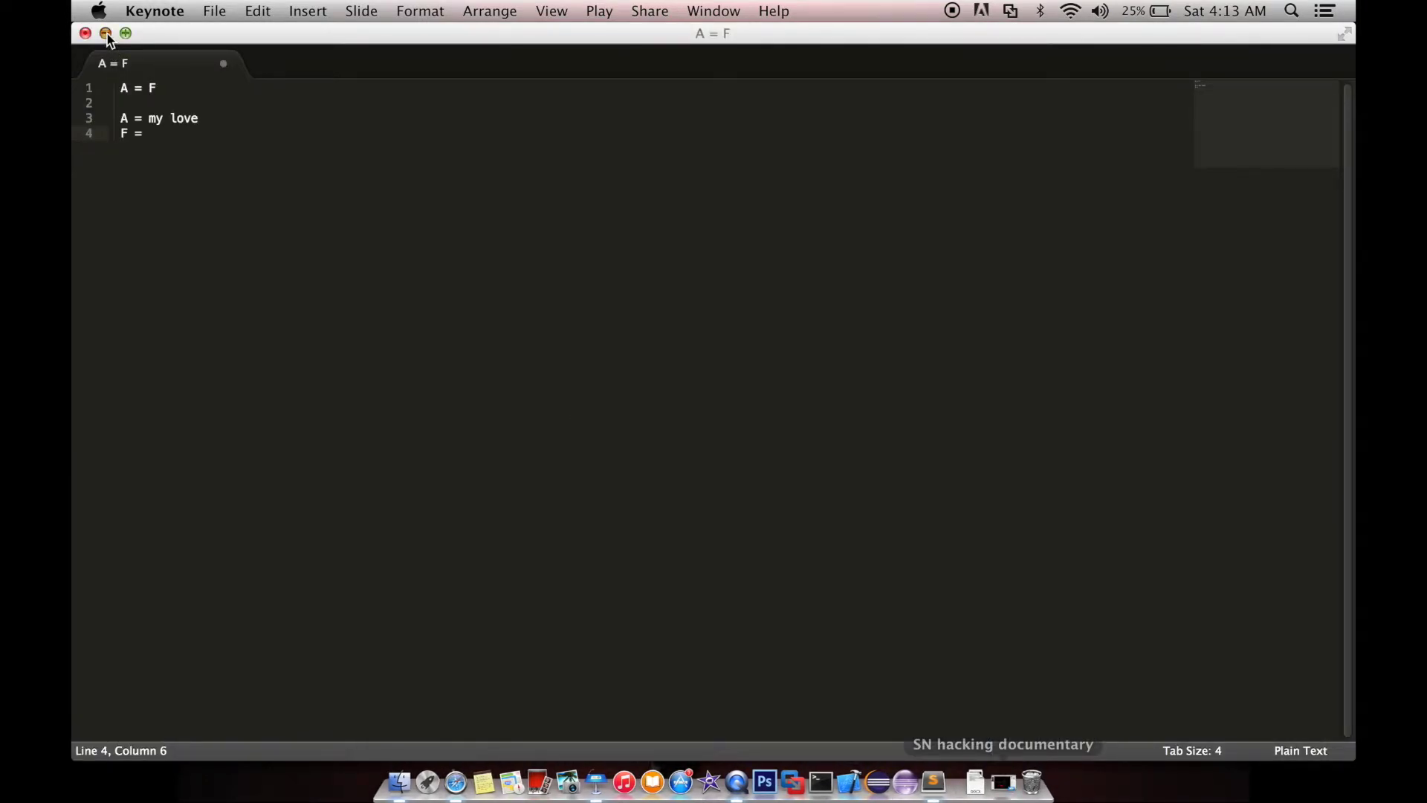
pyautogui.click(105, 34)
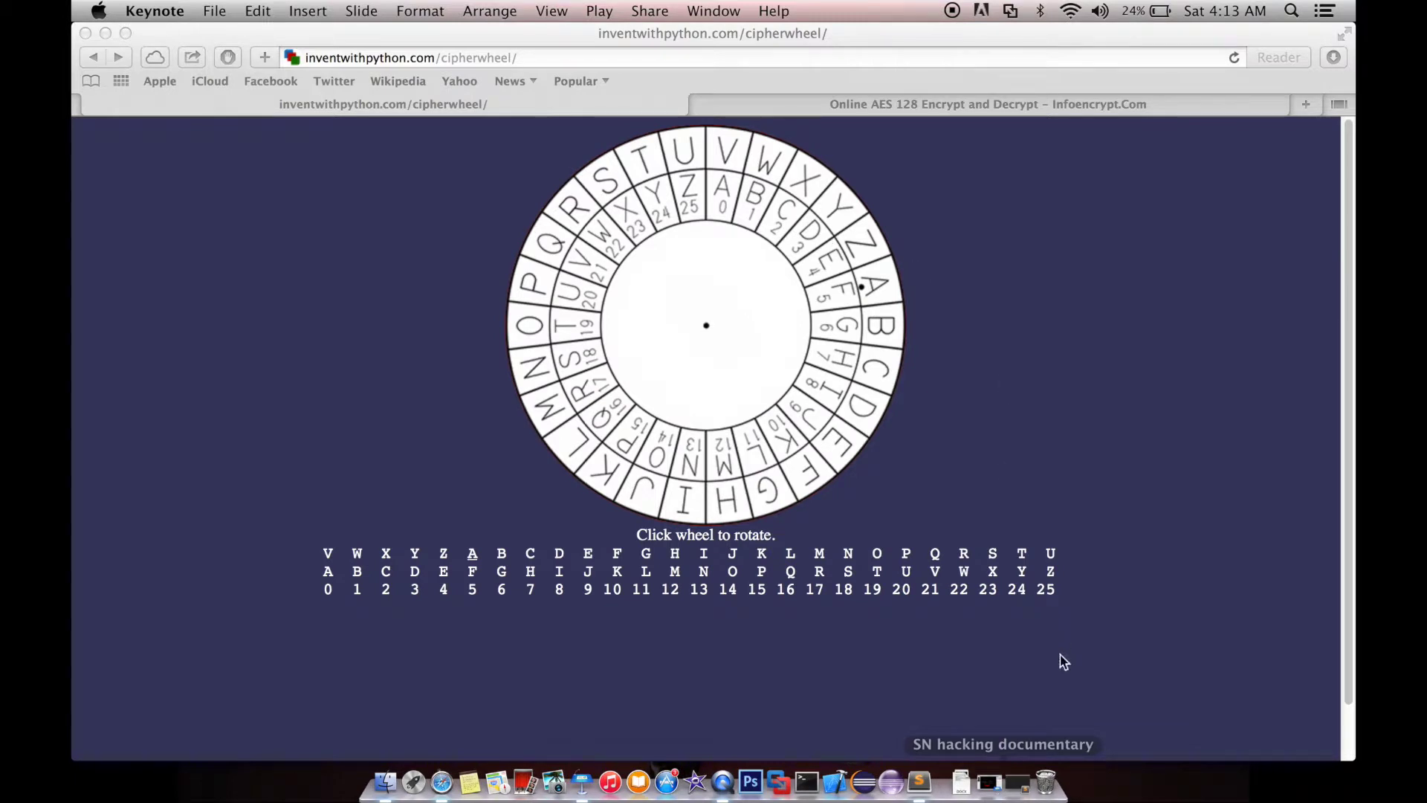
pyautogui.click(1026, 777)
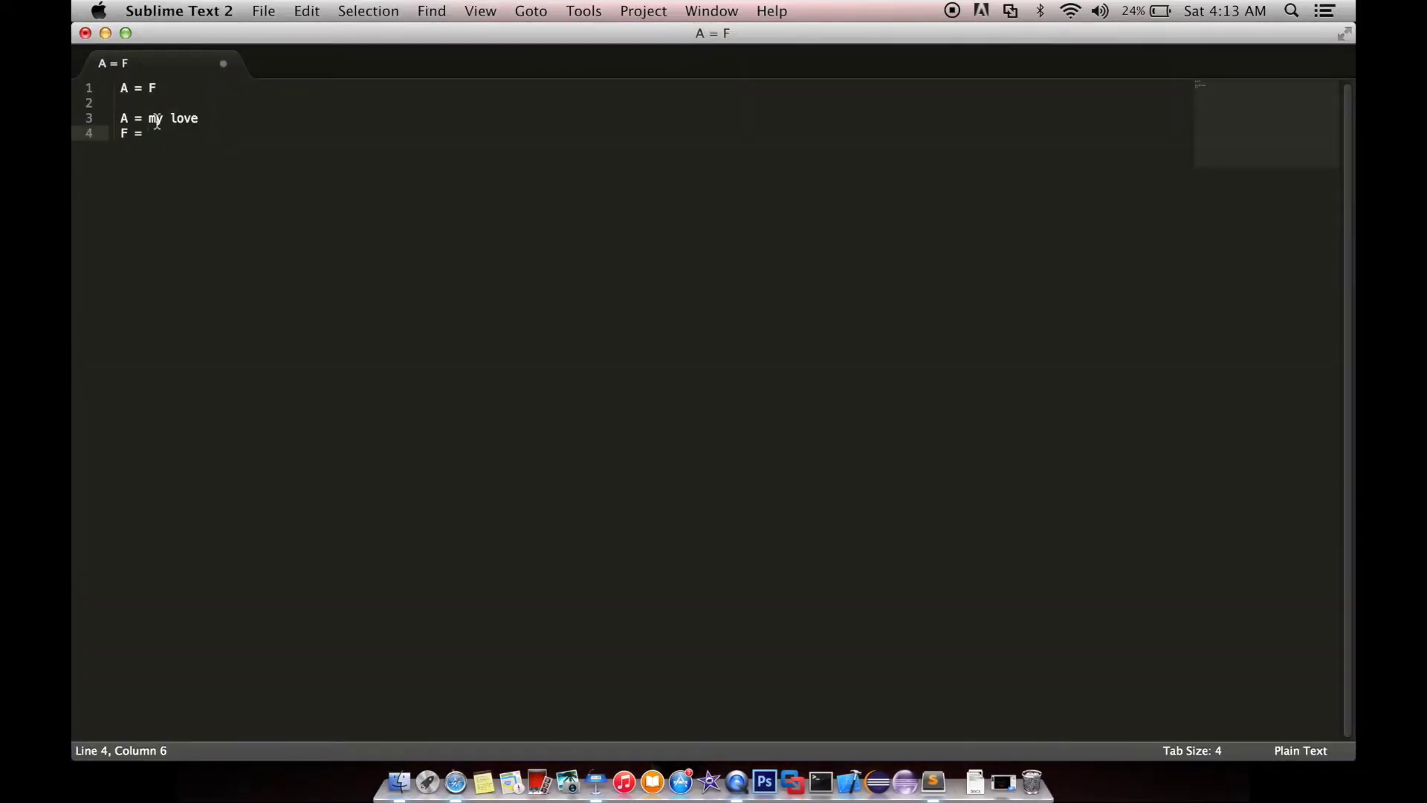
pyautogui.doubleClick(157, 121)
pyautogui.click(154, 134)
pyautogui.click(105, 33)
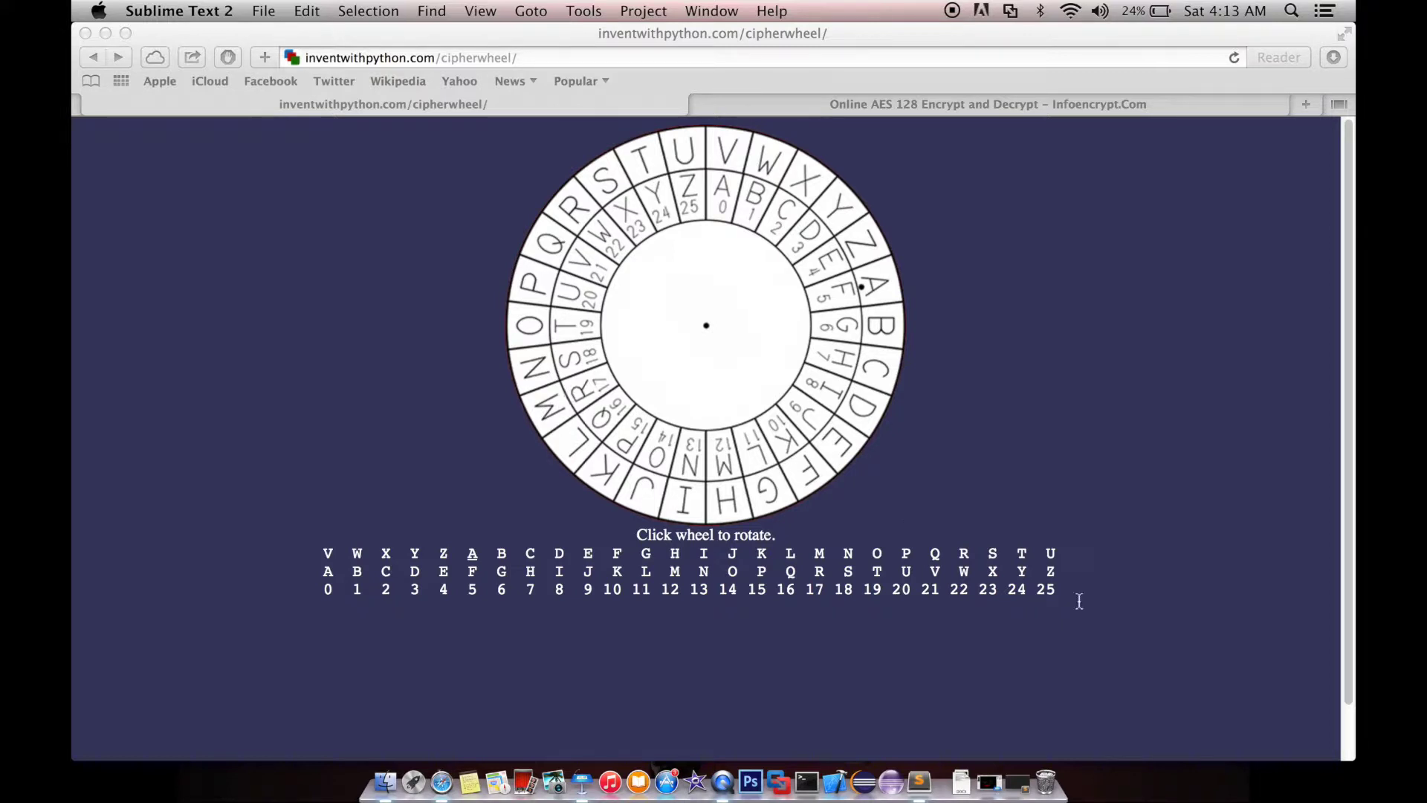
pyautogui.click(1018, 778)
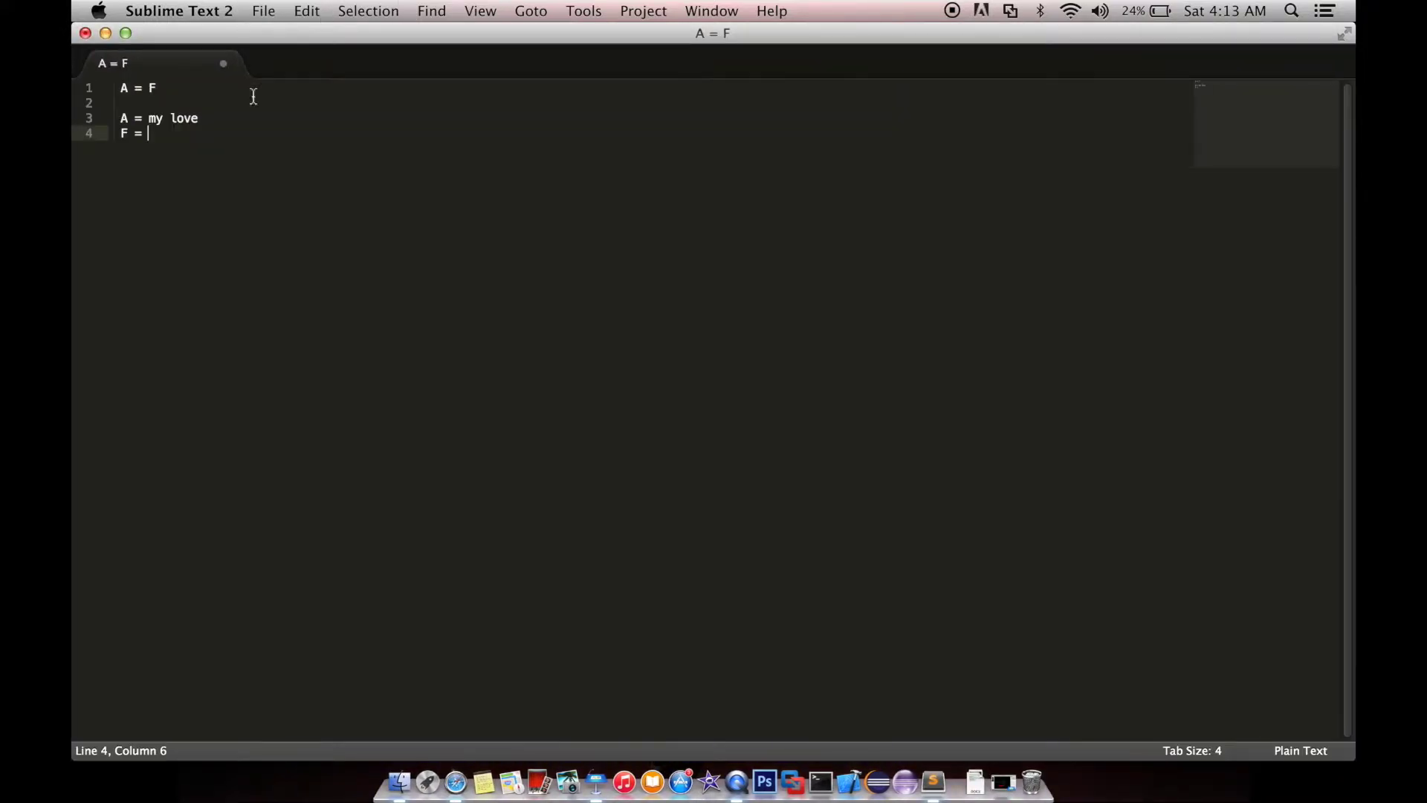
# - Encipher 'my' as 'rd' and start 'love' with 'q' on the F line, using the wheel
pyautogui.write('r')
pyautogui.click(106, 34)
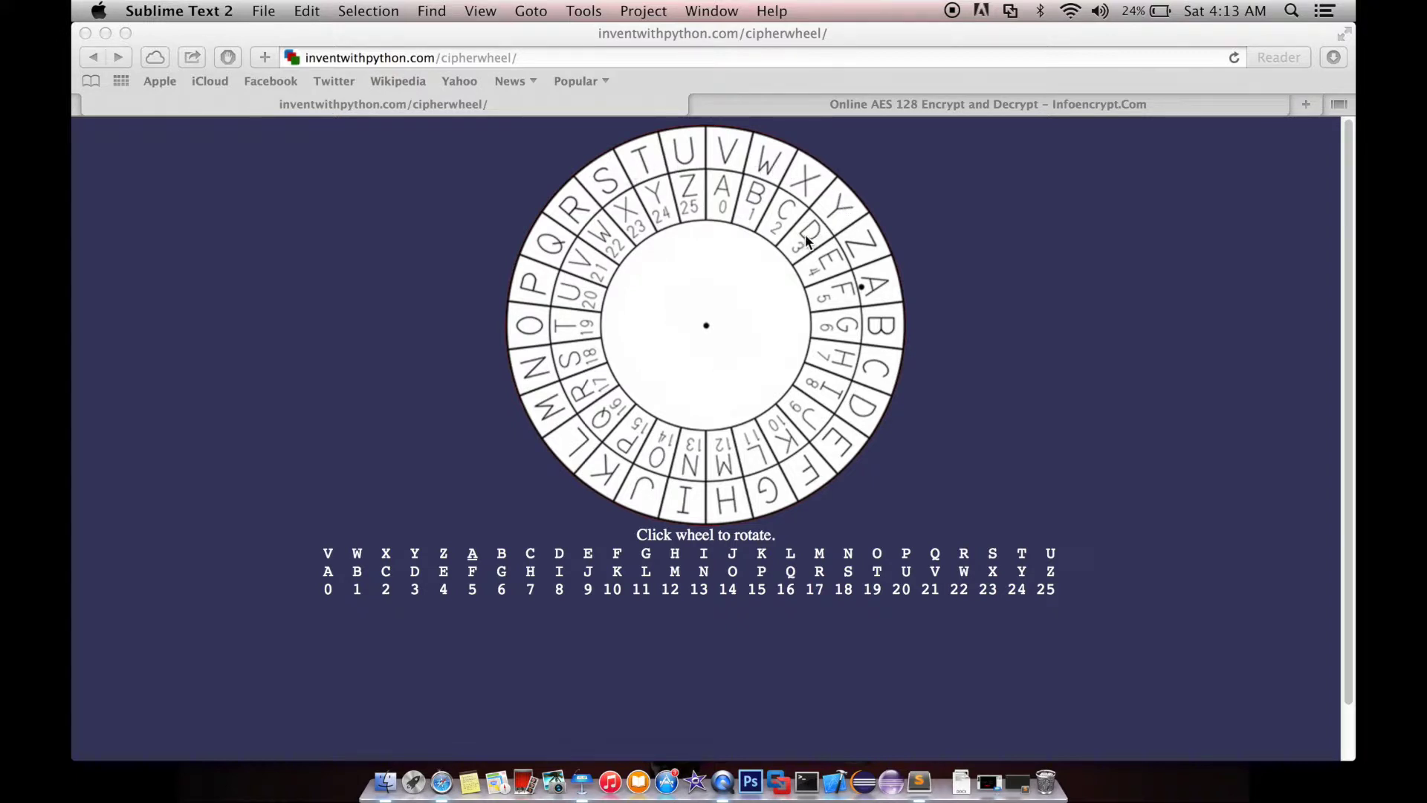
pyautogui.click(989, 781)
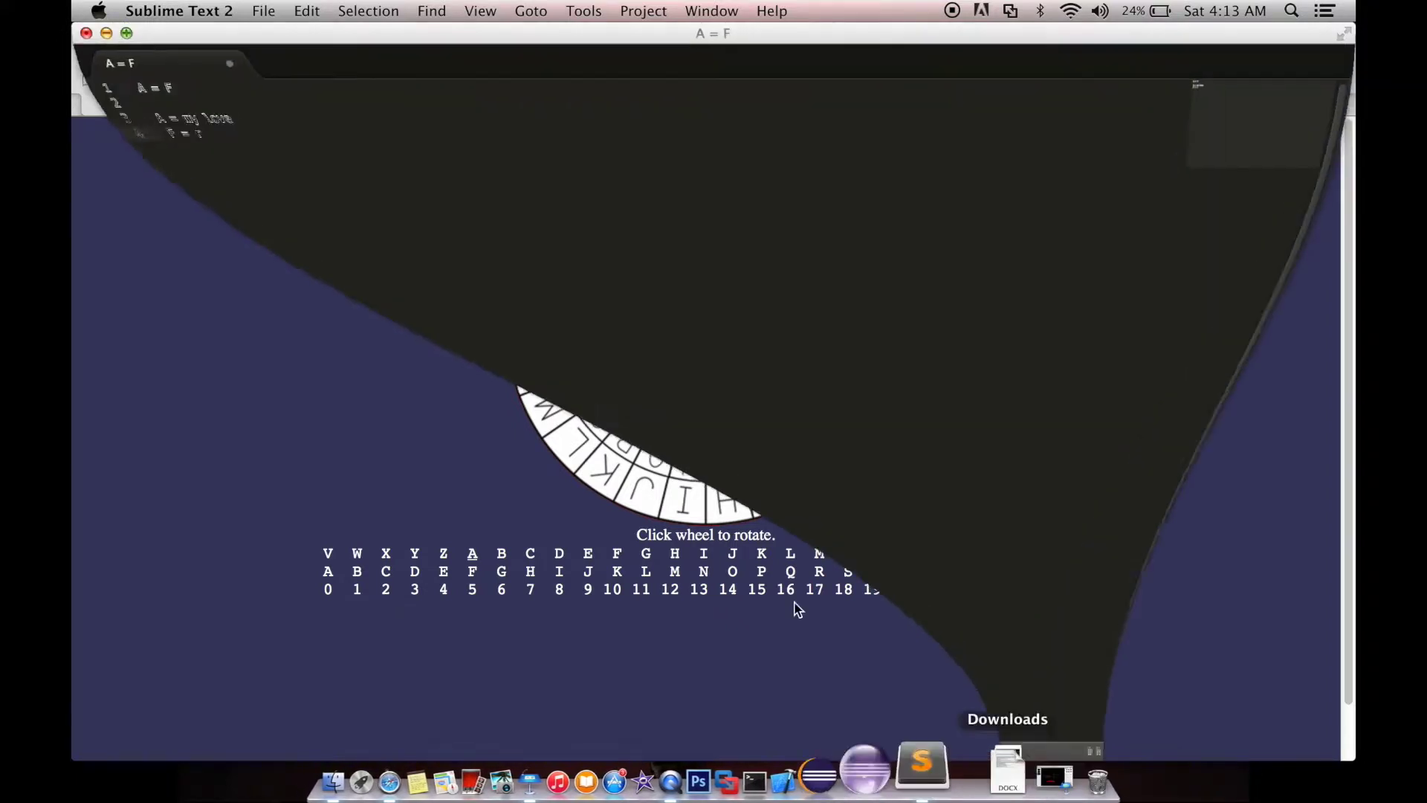
pyautogui.write('d')
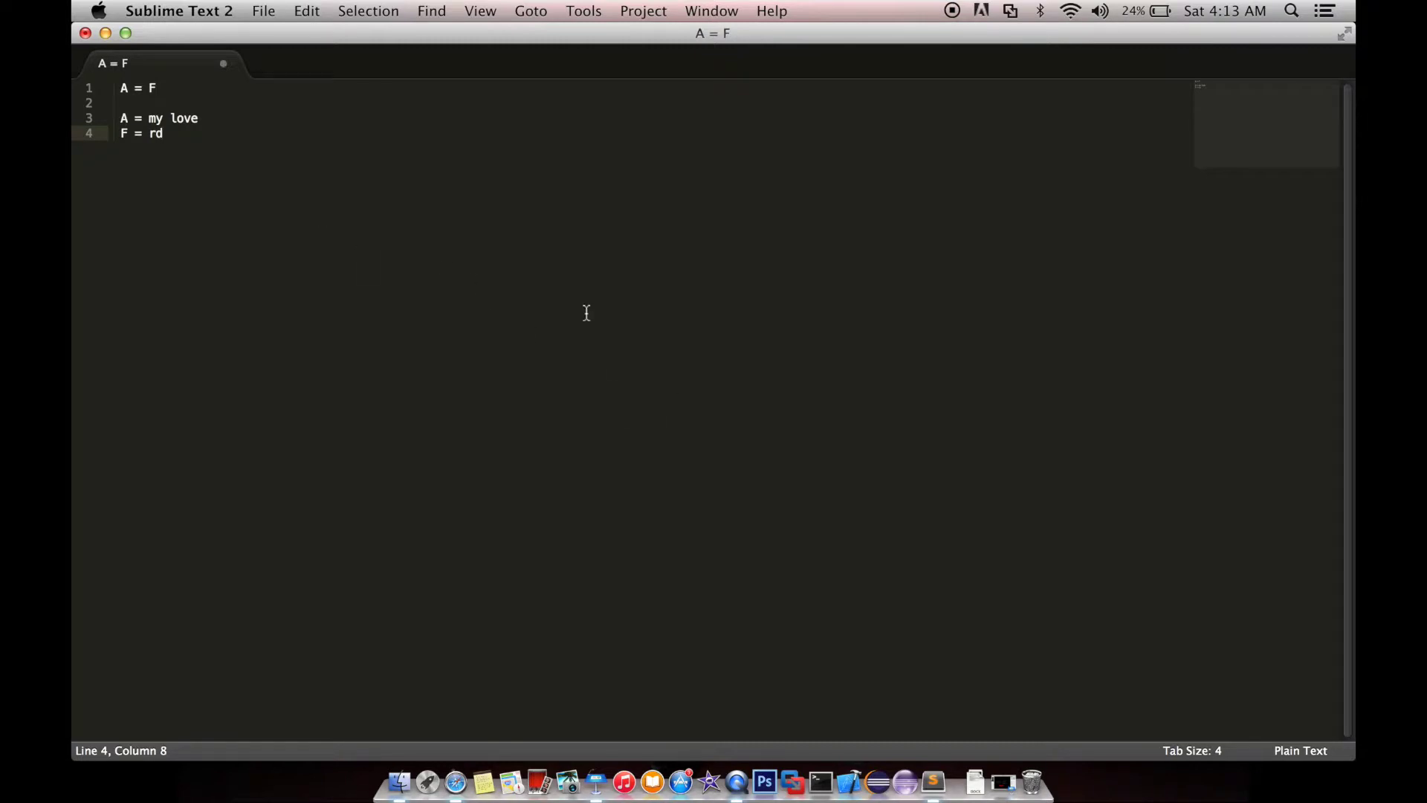
pyautogui.click(106, 33)
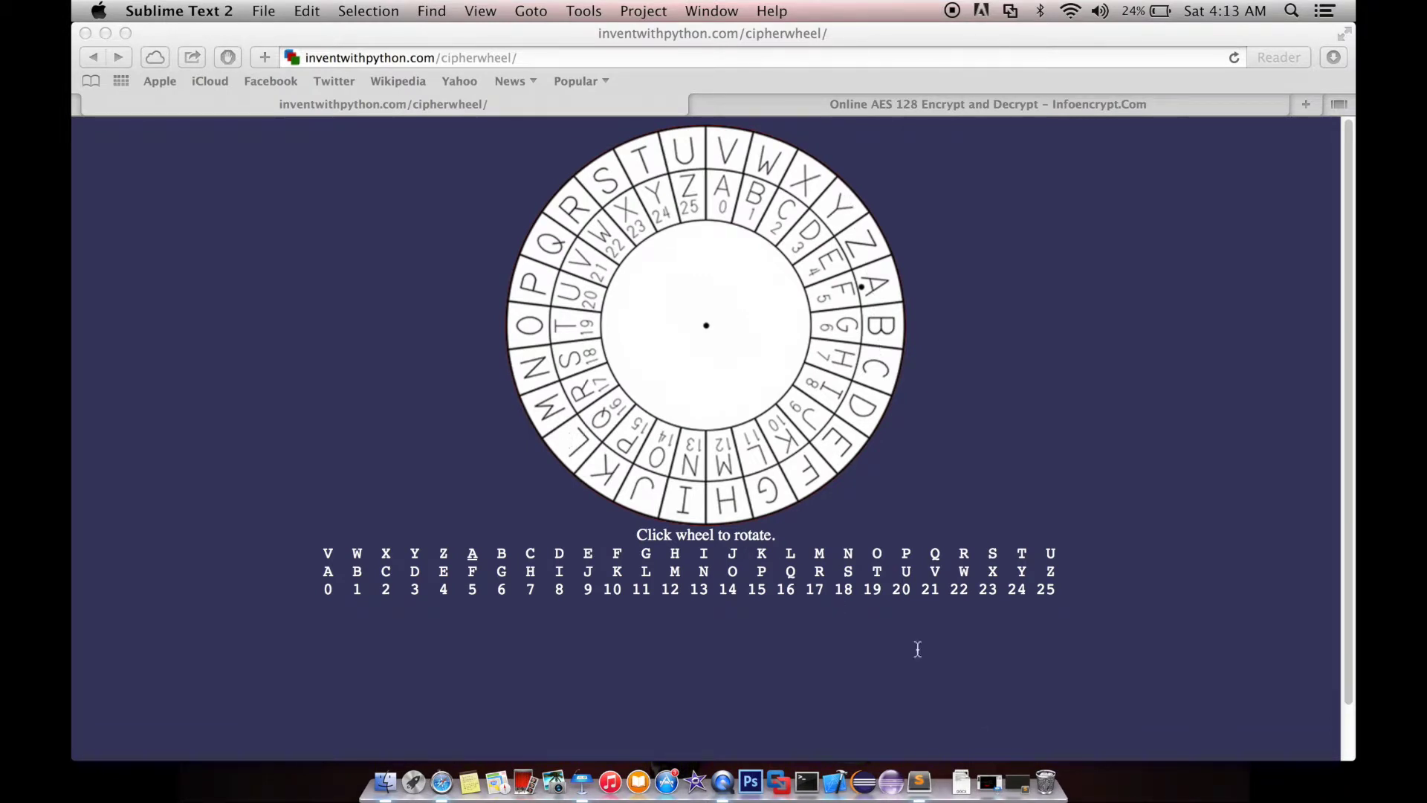
pyautogui.click(1018, 780)
pyautogui.write('l')
pyautogui.press('BackSpace')
pyautogui.write('q')
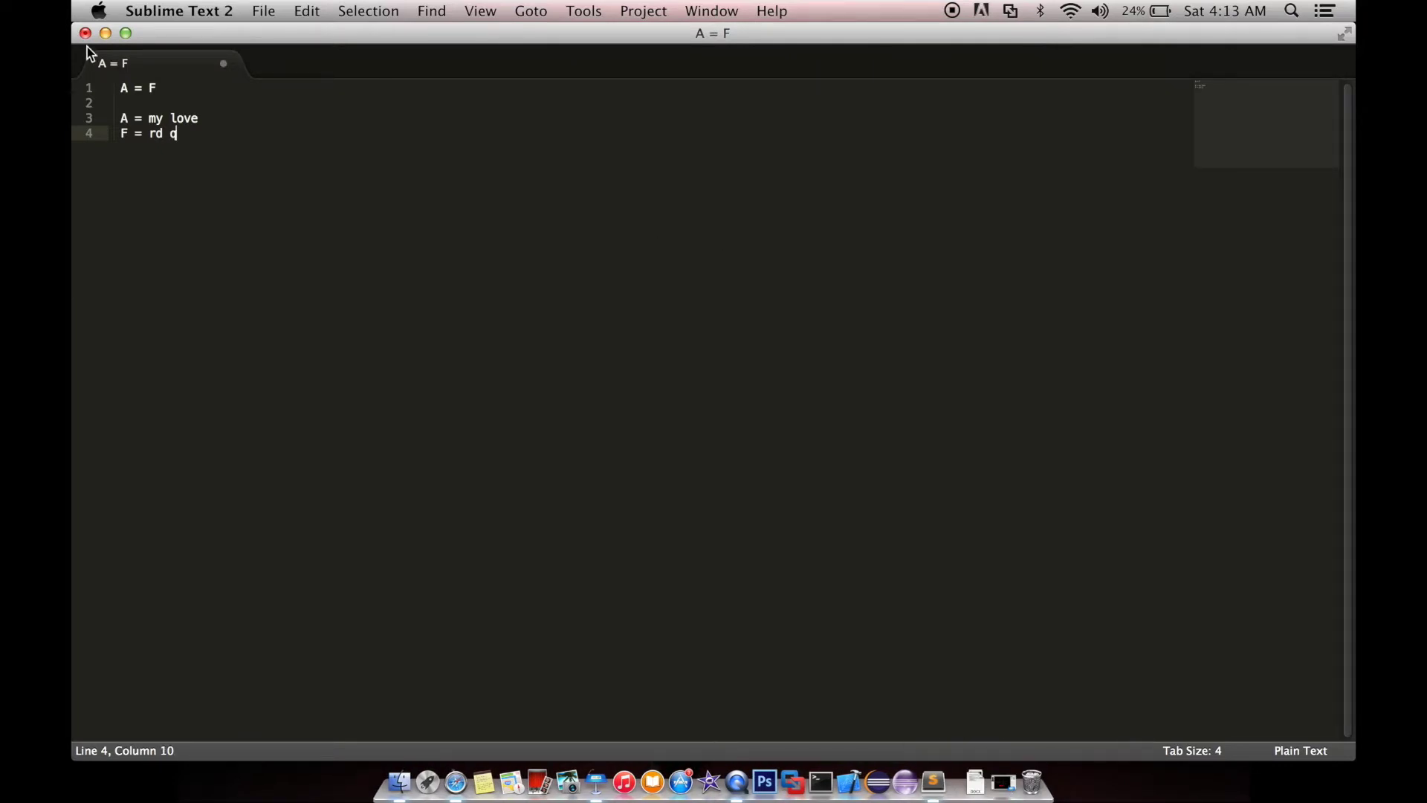
# - Finish the ciphertext with 'taj', so the line reads 'F = rd qtaj'
pyautogui.click(105, 33)
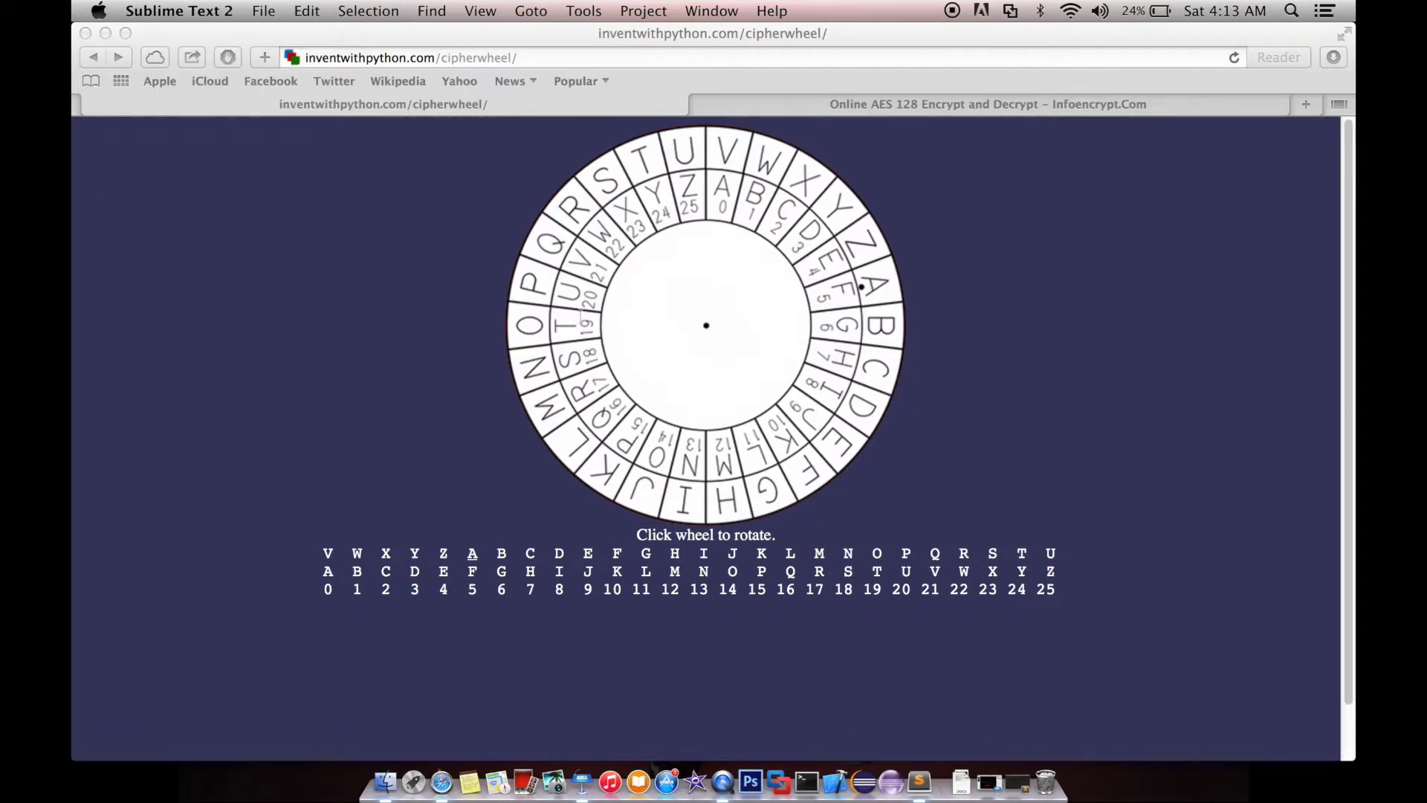
pyautogui.click(990, 782)
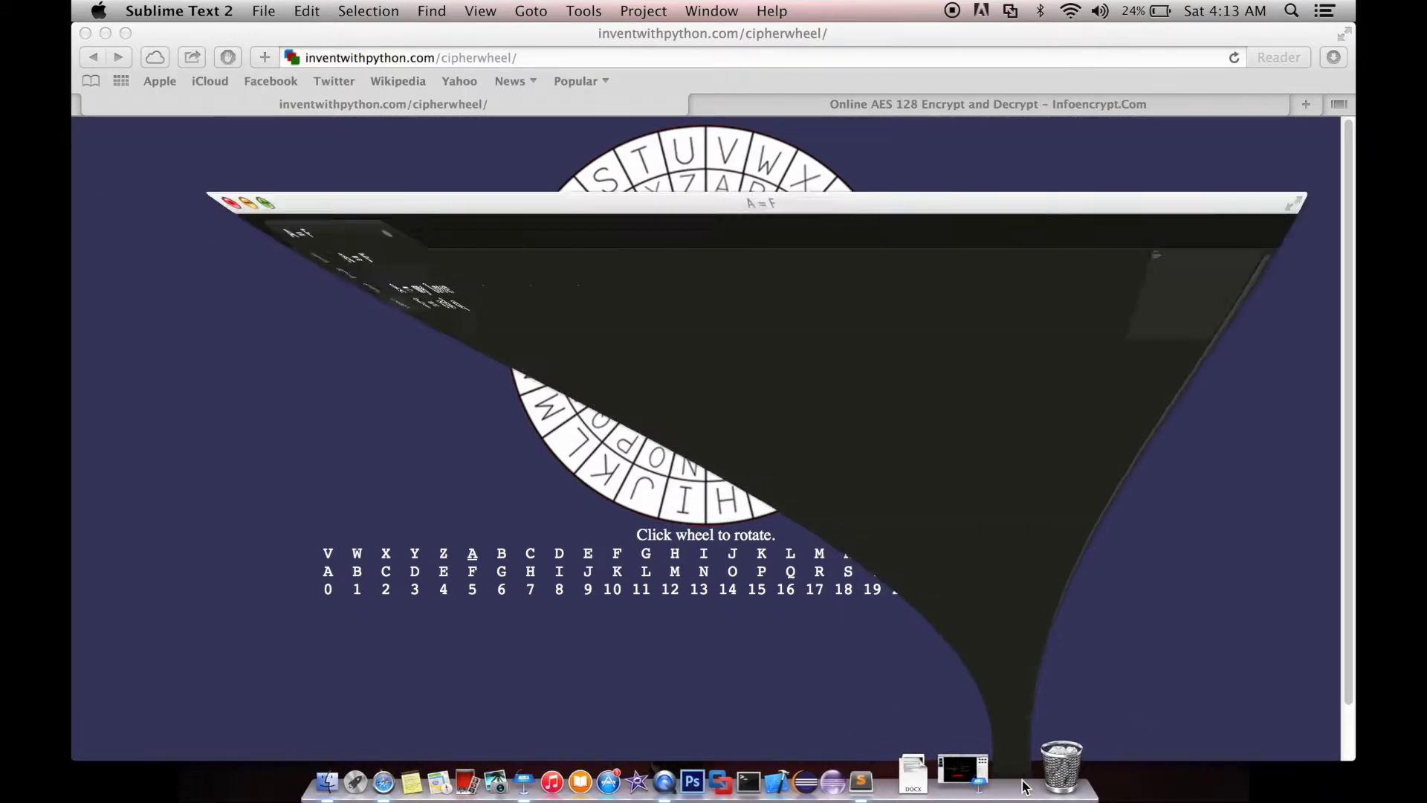
pyautogui.write('t')
pyautogui.click(104, 32)
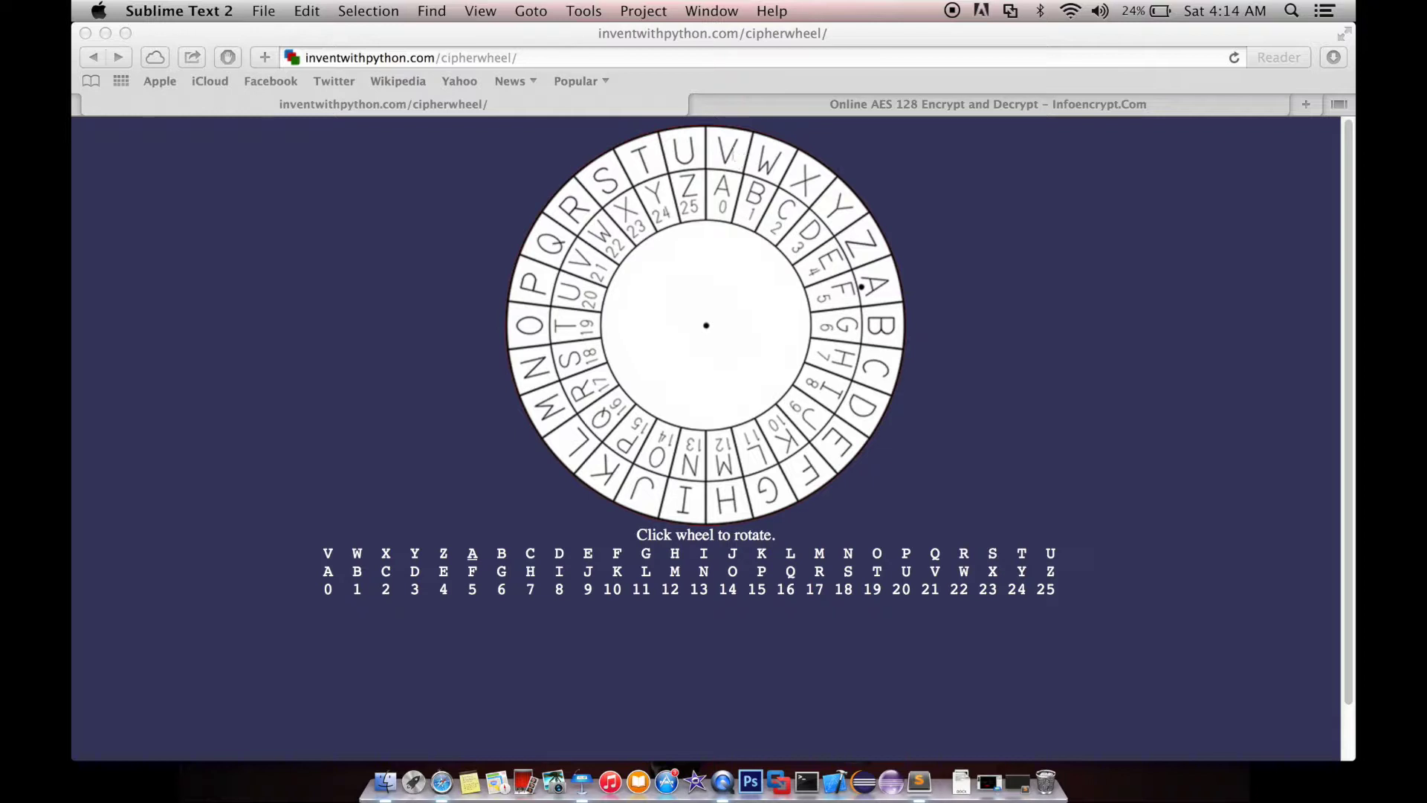
pyautogui.click(1017, 782)
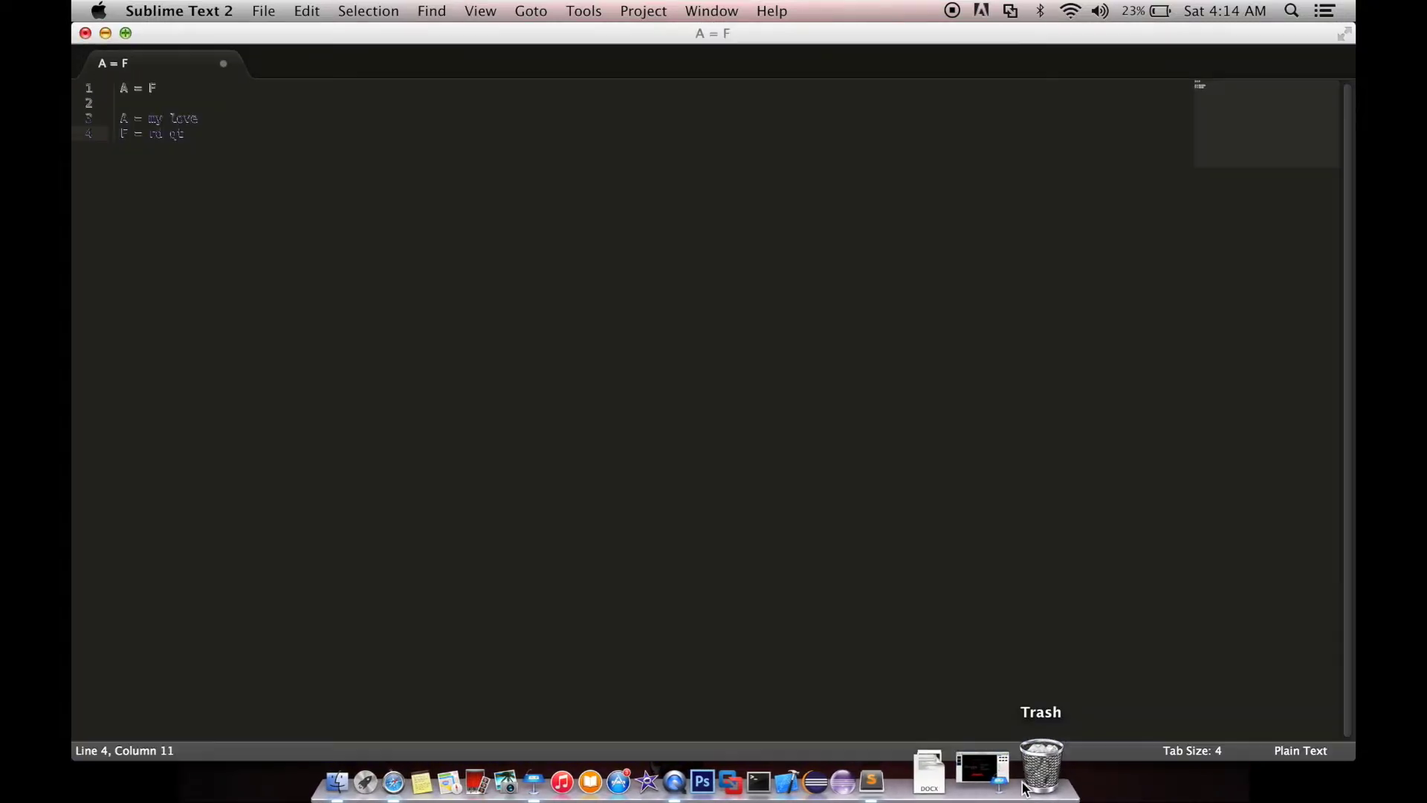
pyautogui.write('a')
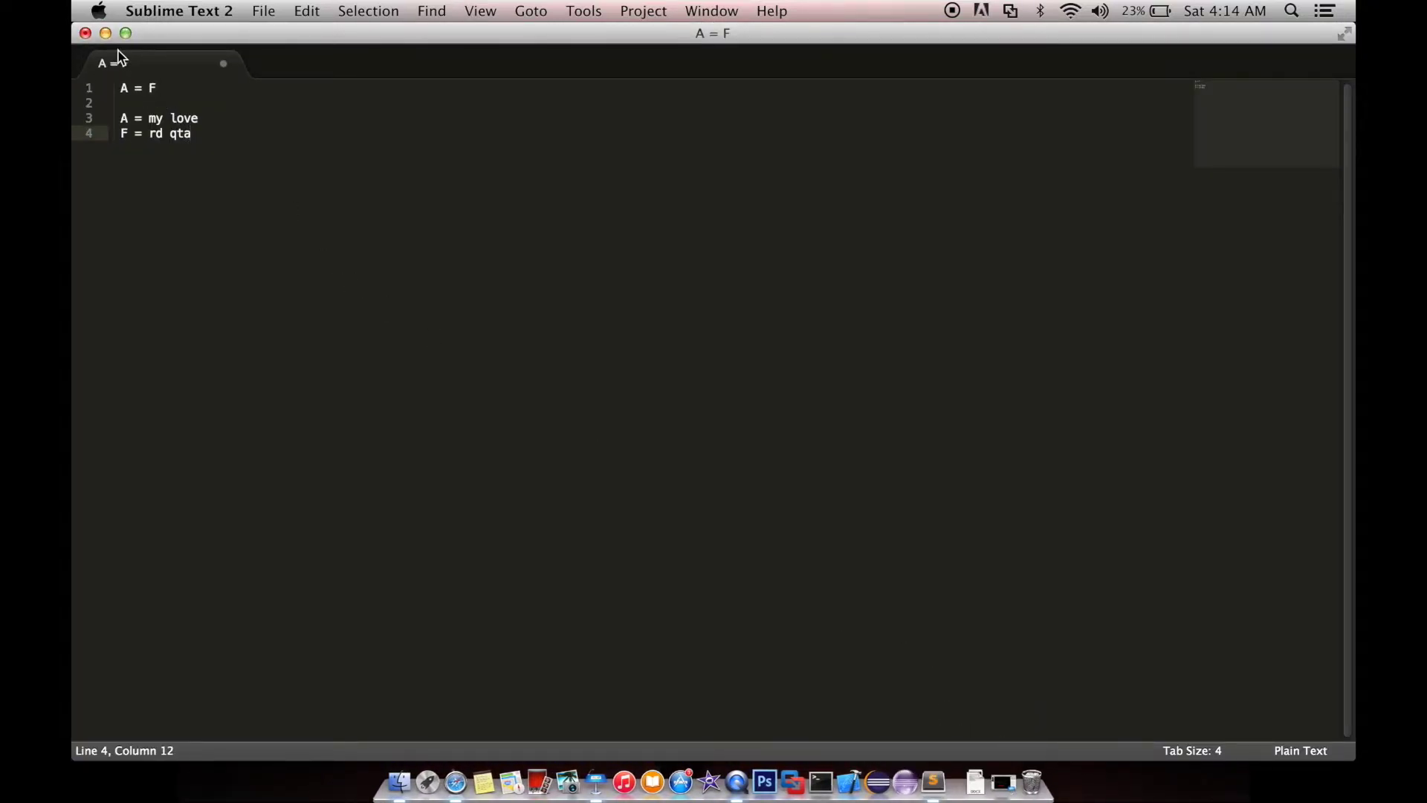
pyautogui.click(106, 33)
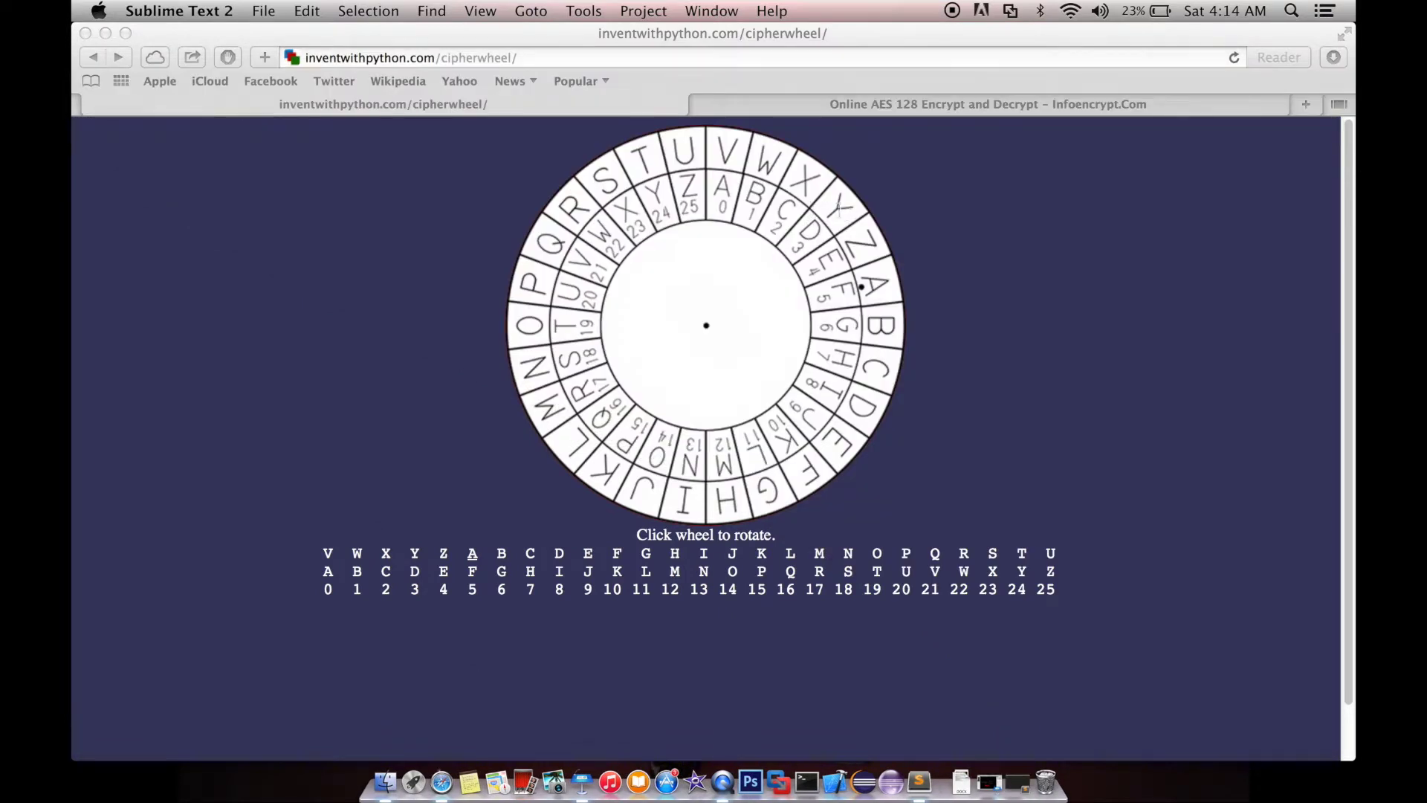
pyautogui.click(1009, 769)
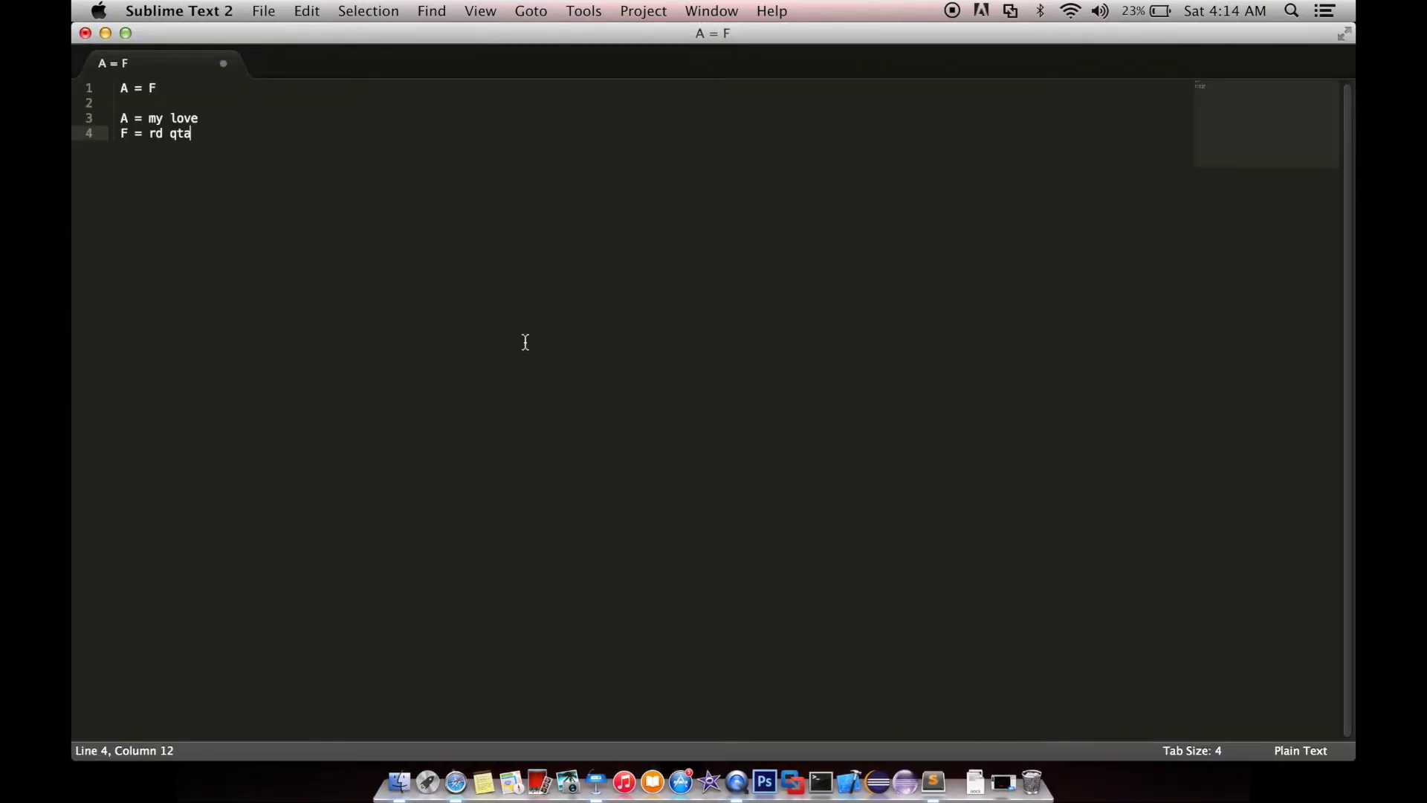
pyautogui.write('j')
# - Delete the plaintext line 'A = my love'
pyautogui.press('Up')
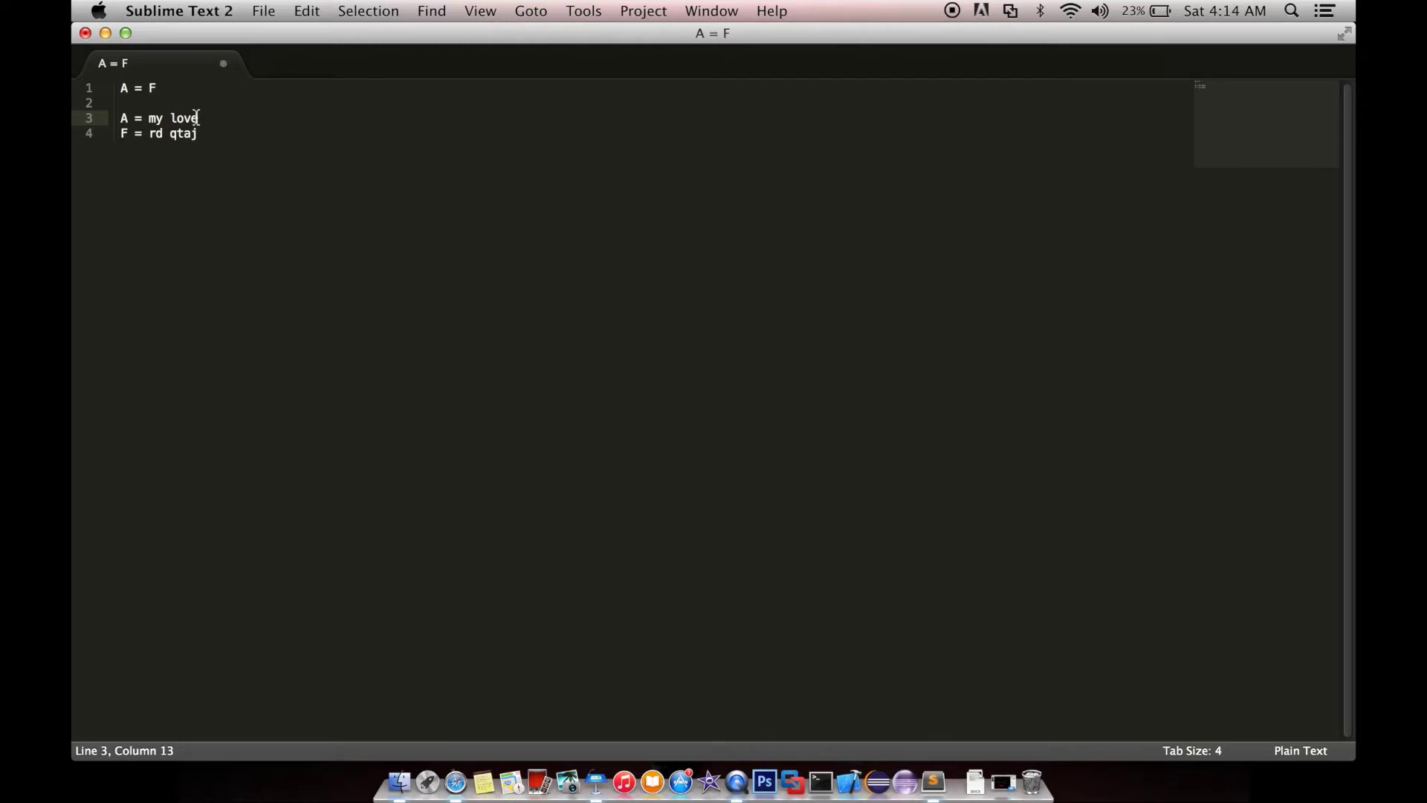
pyautogui.moveTo(199, 136); pyautogui.dragTo(149, 140)
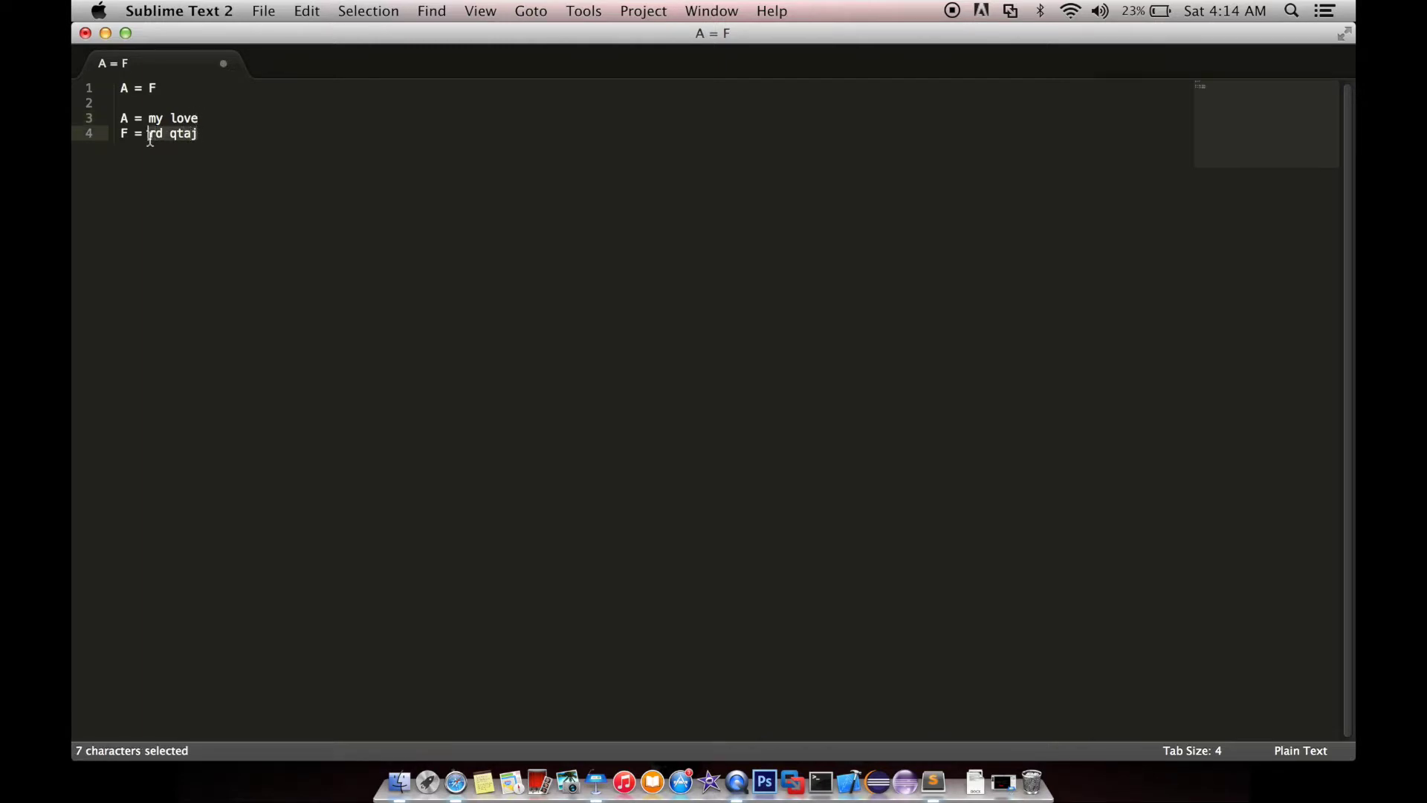
pyautogui.click(181, 137)
pyautogui.moveTo(169, 90); pyautogui.dragTo(115, 89)
pyautogui.click(200, 119)
pyautogui.moveTo(200, 118); pyautogui.dragTo(118, 119)
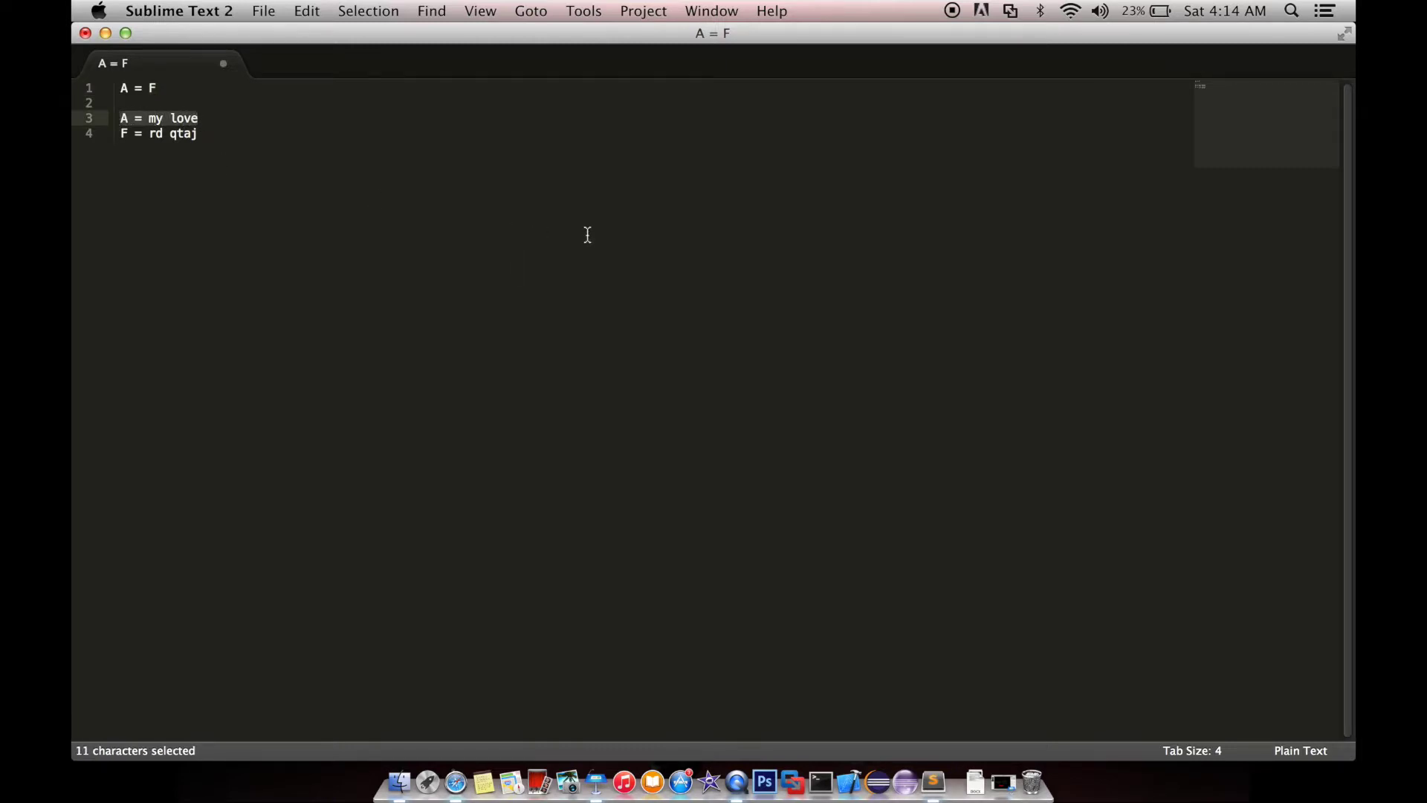
pyautogui.press('BackSpace')
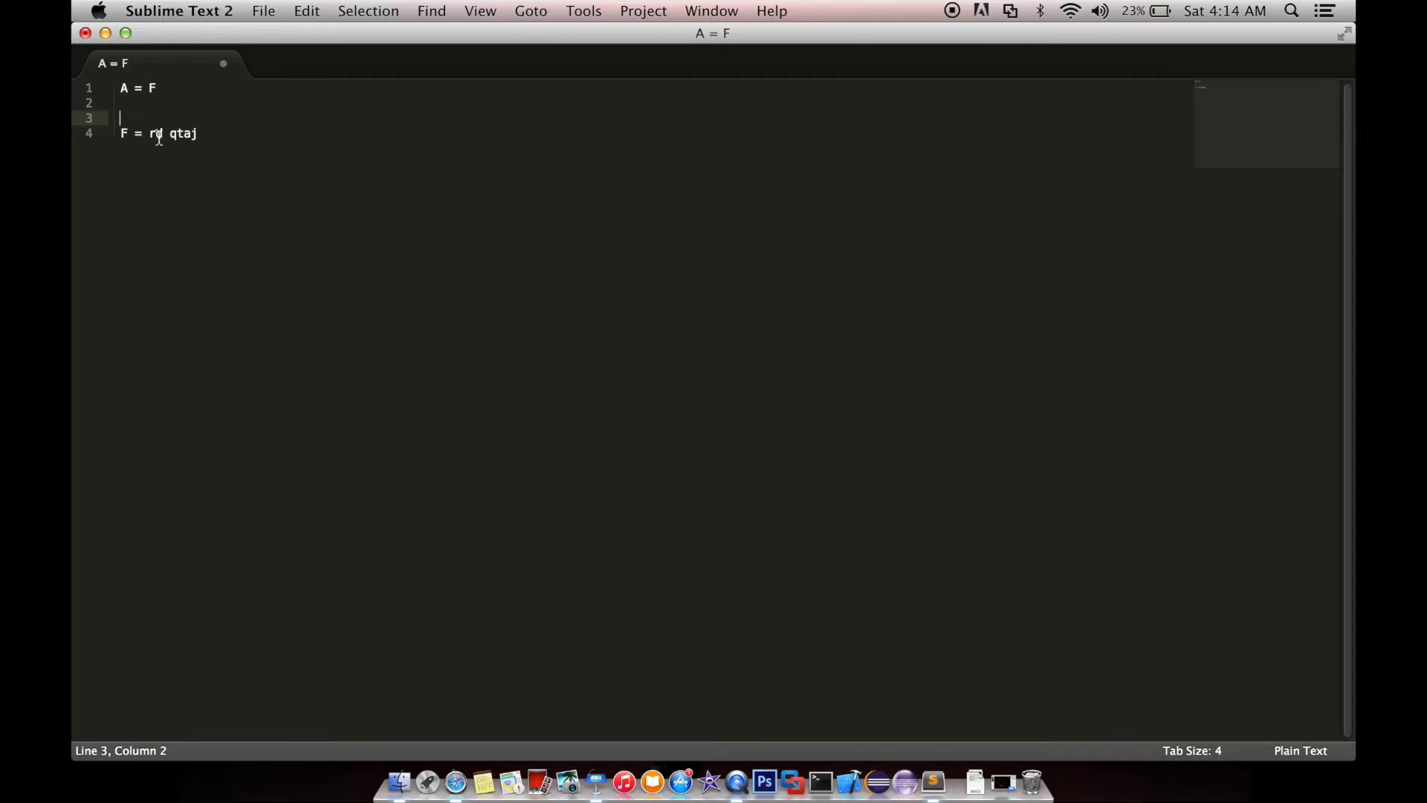
# - Review the 'A = F' and 'F = rd qtaj' lines, then minimize the note
pyautogui.click(159, 93)
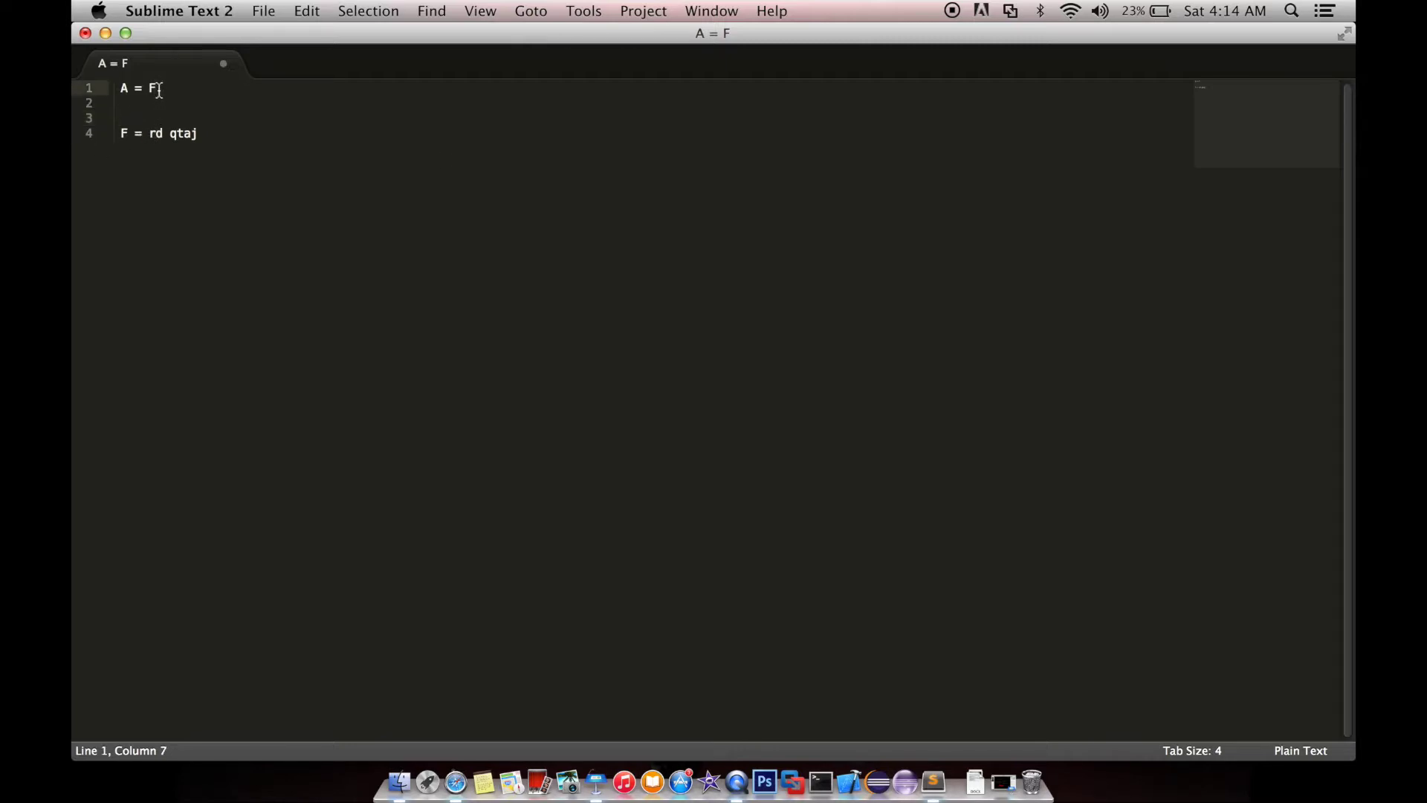
pyautogui.doubleClick(154, 89)
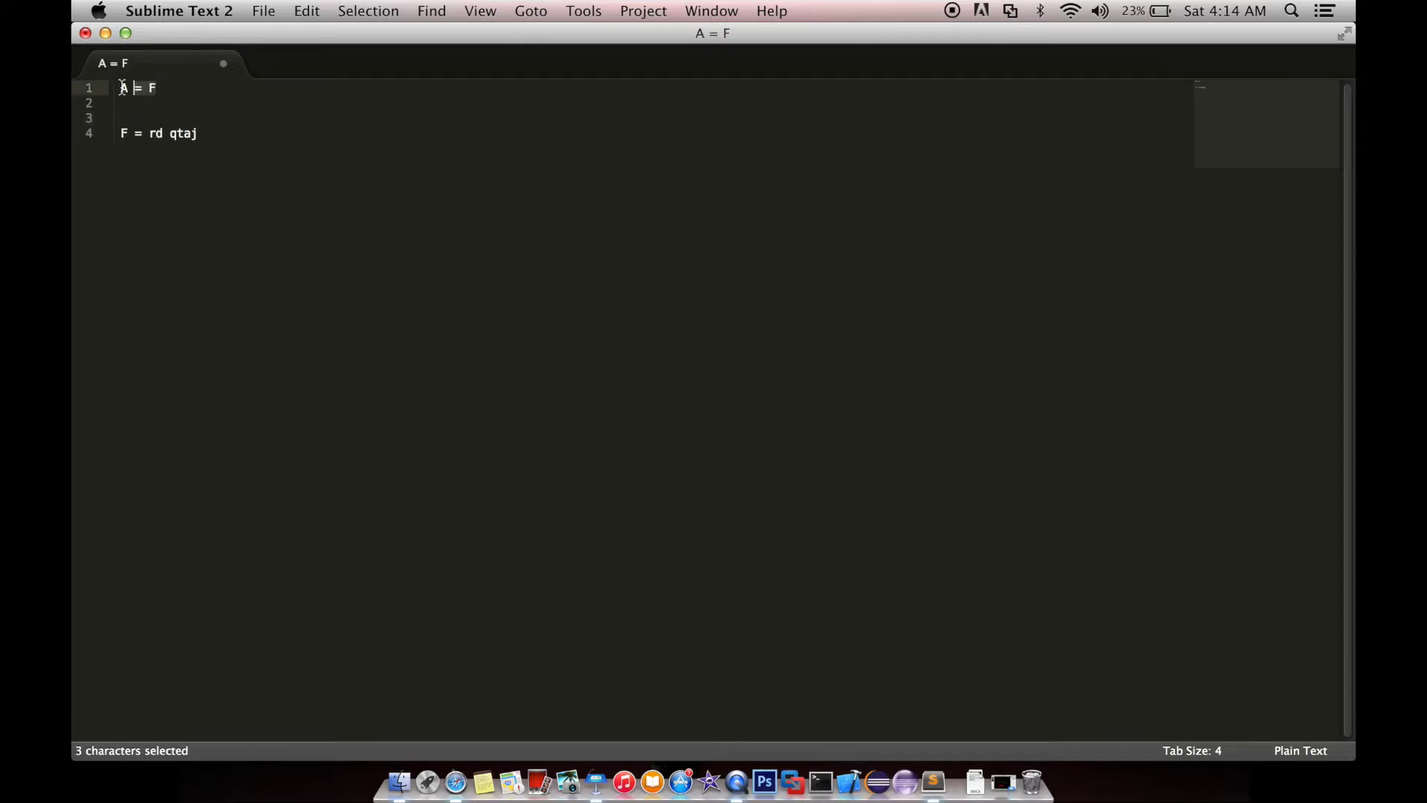
pyautogui.click(200, 134)
pyautogui.moveTo(199, 134)
pyautogui.mouseDown()
pyautogui.moveTo(120, 136)
pyautogui.moveTo(197, 139)
pyautogui.mouseUp()
pyautogui.click(197, 140)
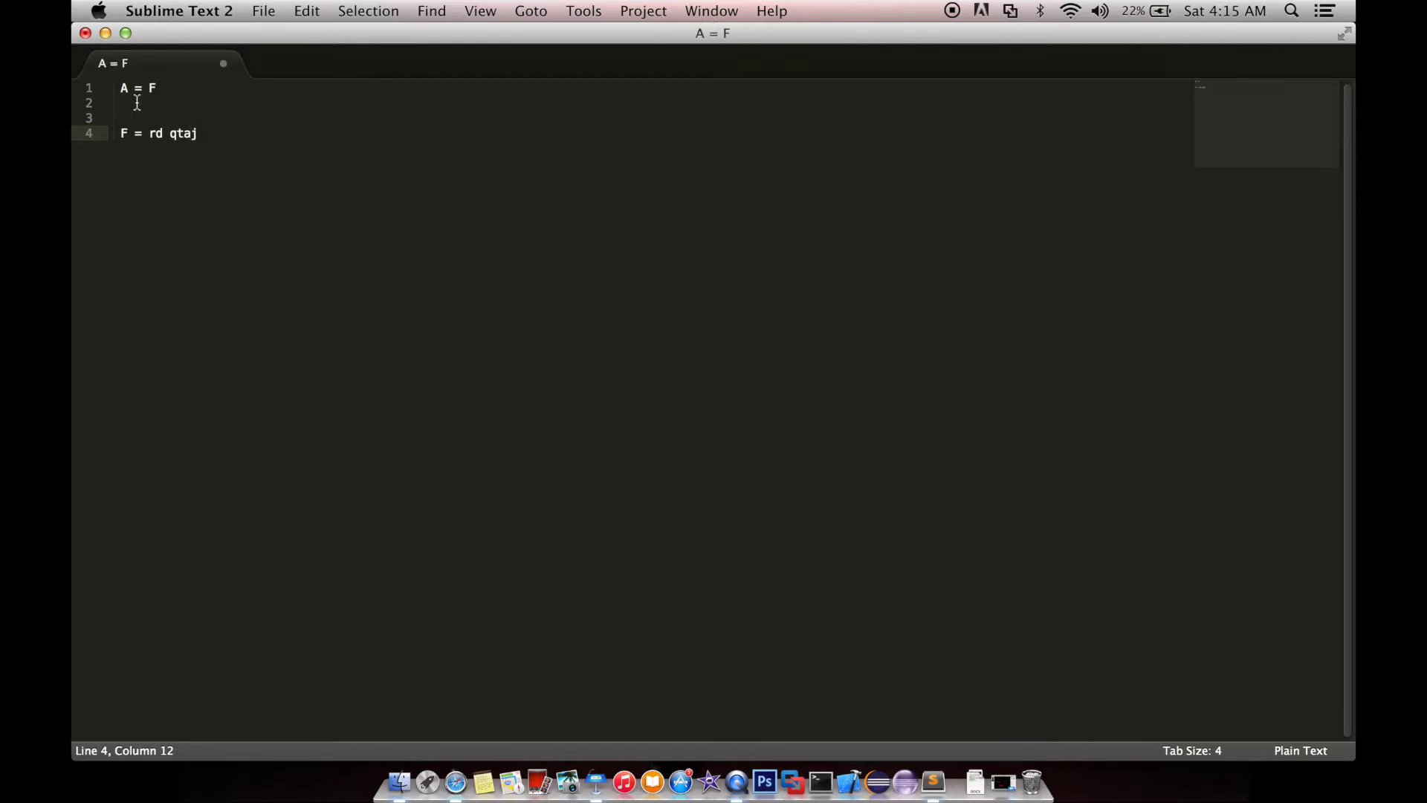
pyautogui.moveTo(150, 88); pyautogui.dragTo(119, 89)
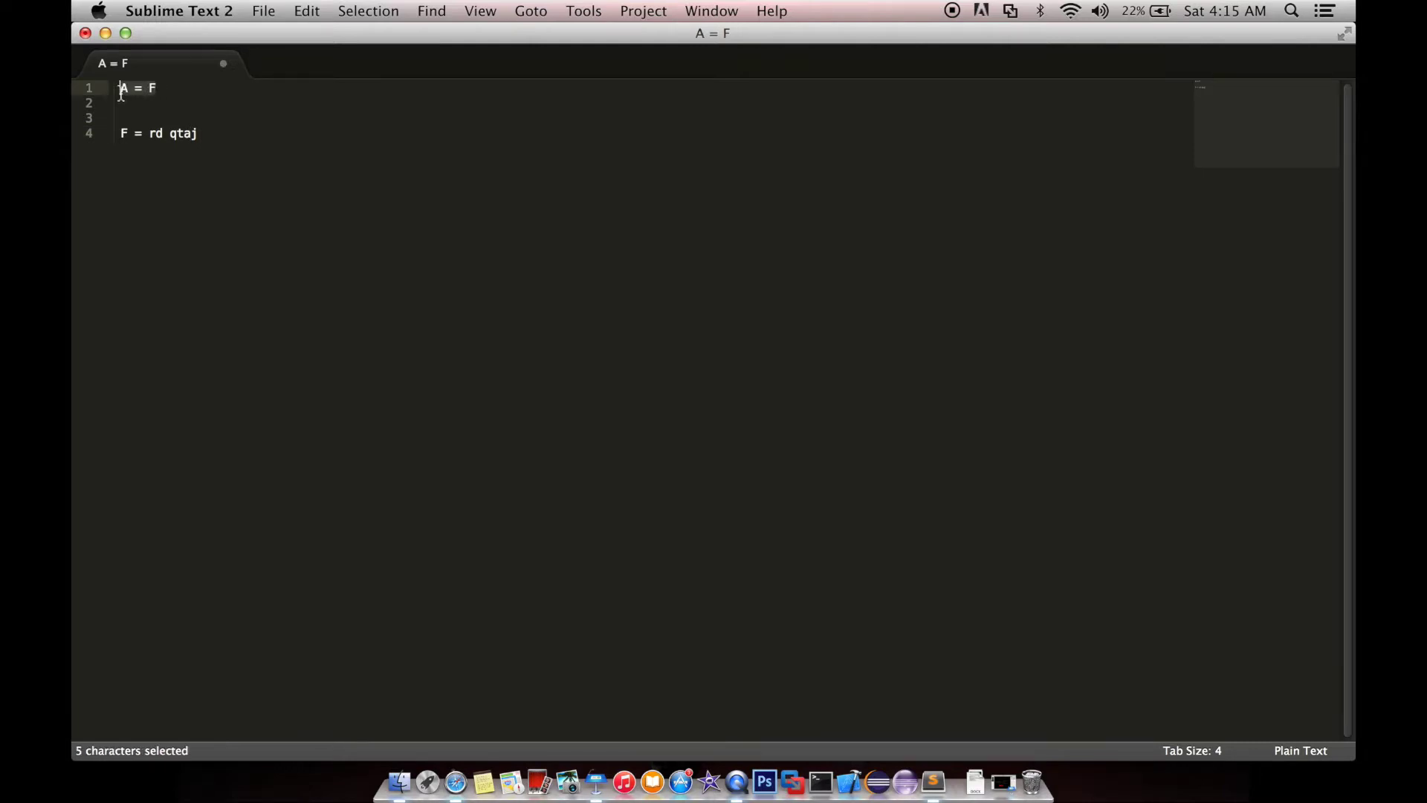
pyautogui.click(105, 32)
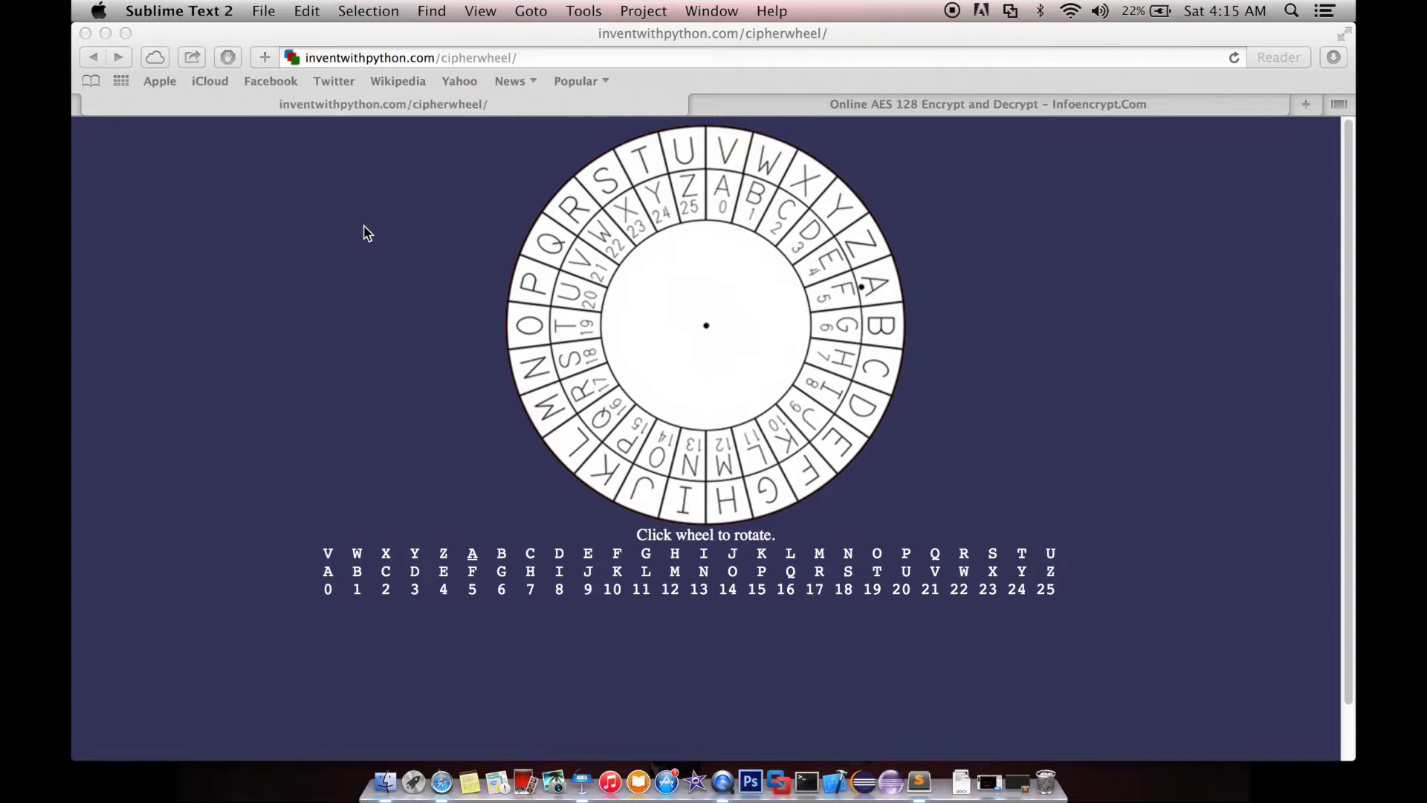
# - Check the cipher wheel page address, then minimize and restore the Safari window
pyautogui.click(363, 229)
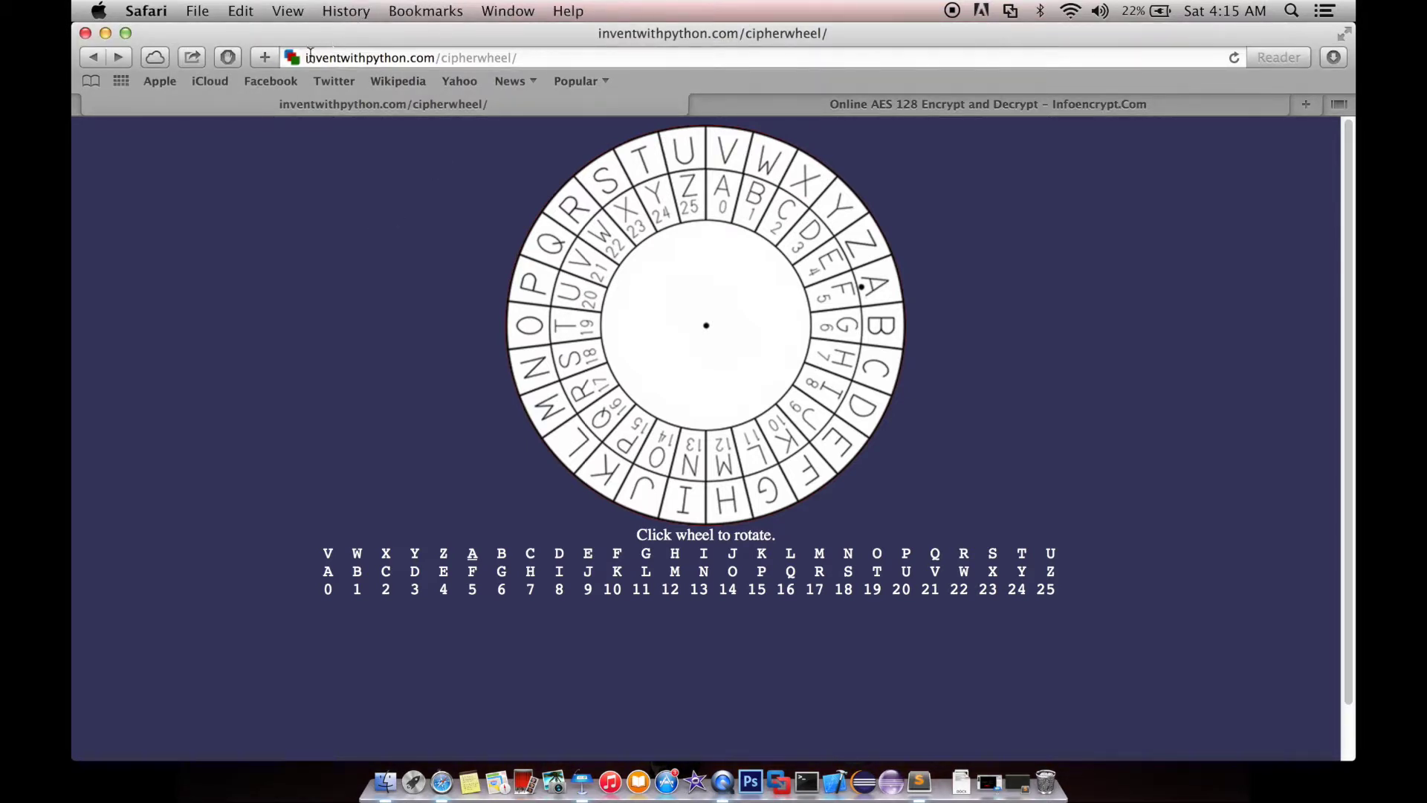
pyautogui.moveTo(307, 60); pyautogui.dragTo(527, 59)
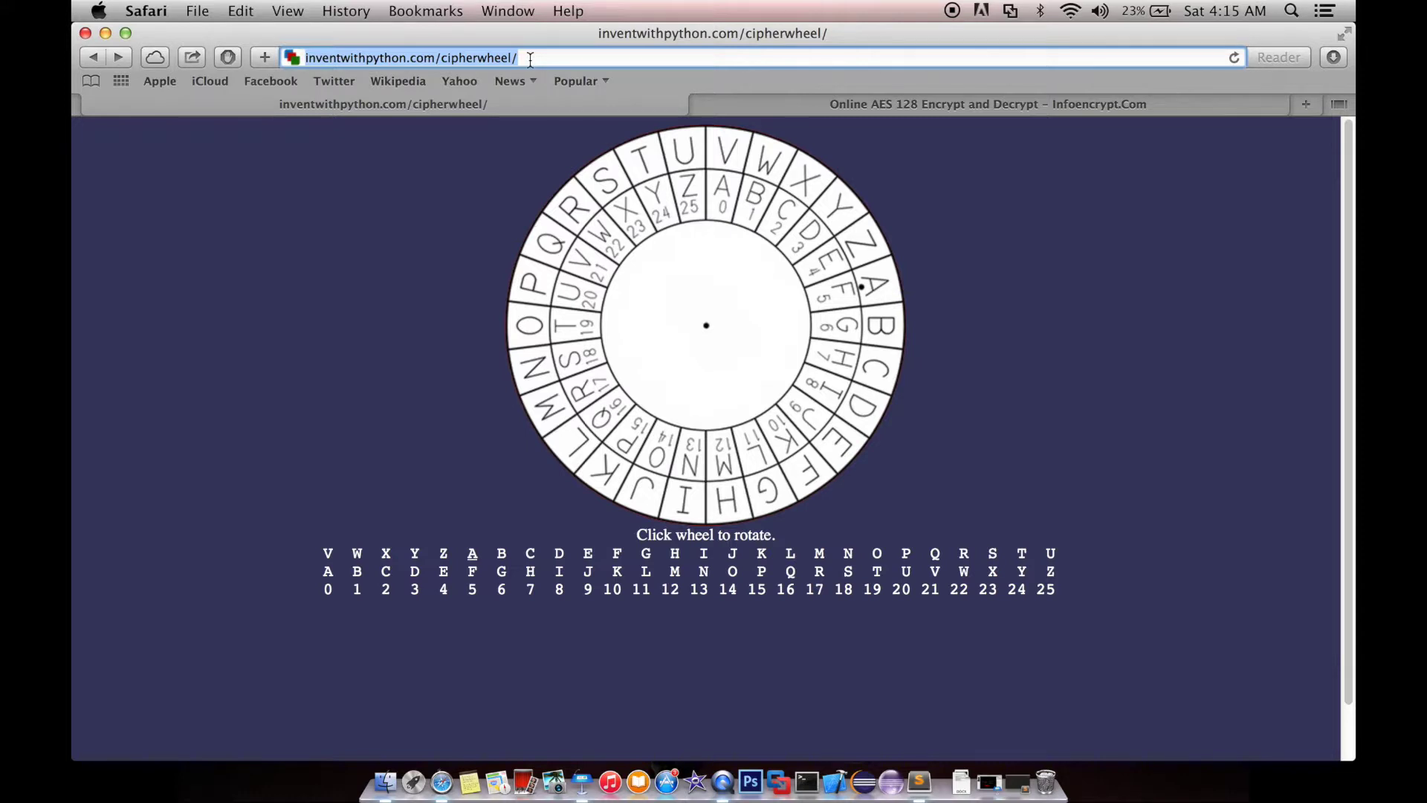
pyautogui.click(453, 172)
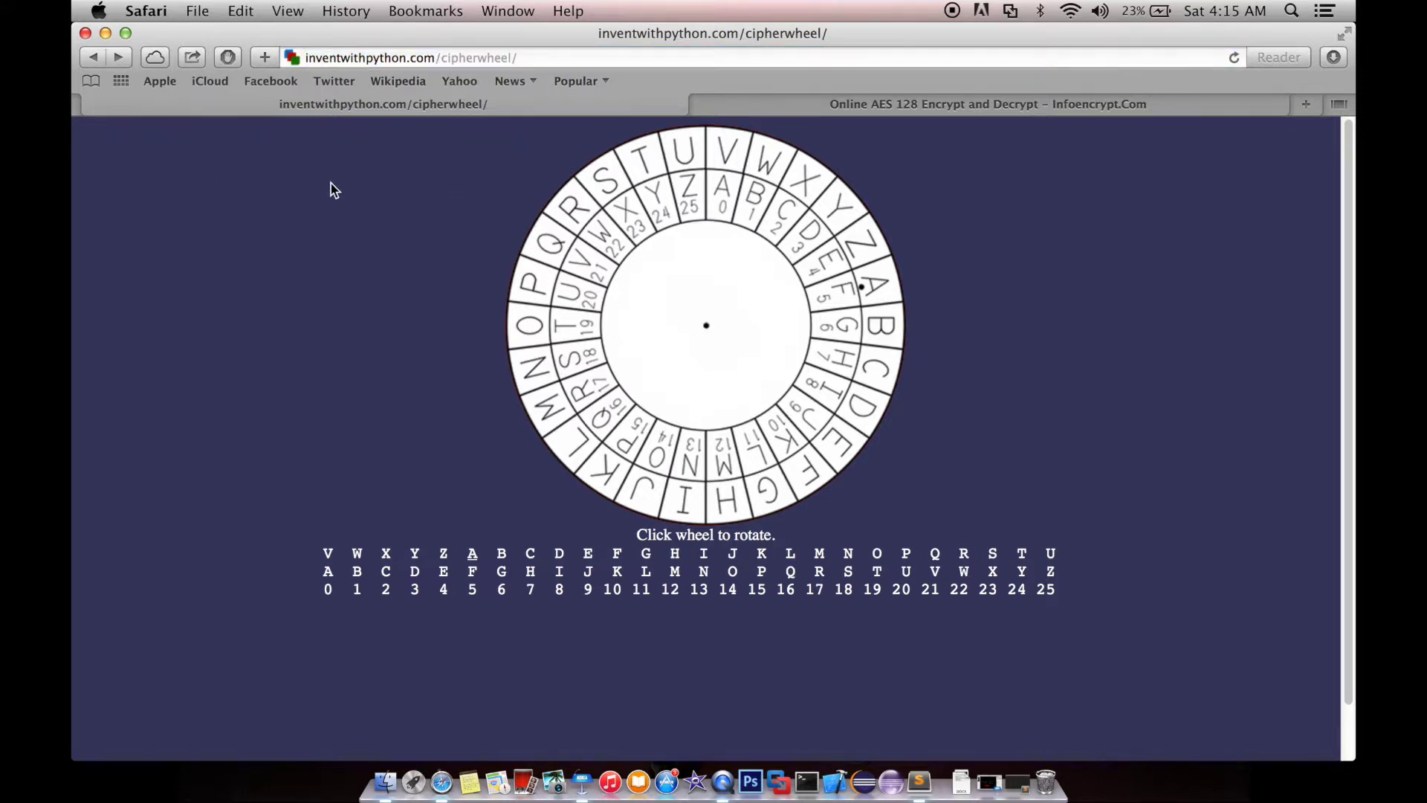
pyautogui.click(106, 34)
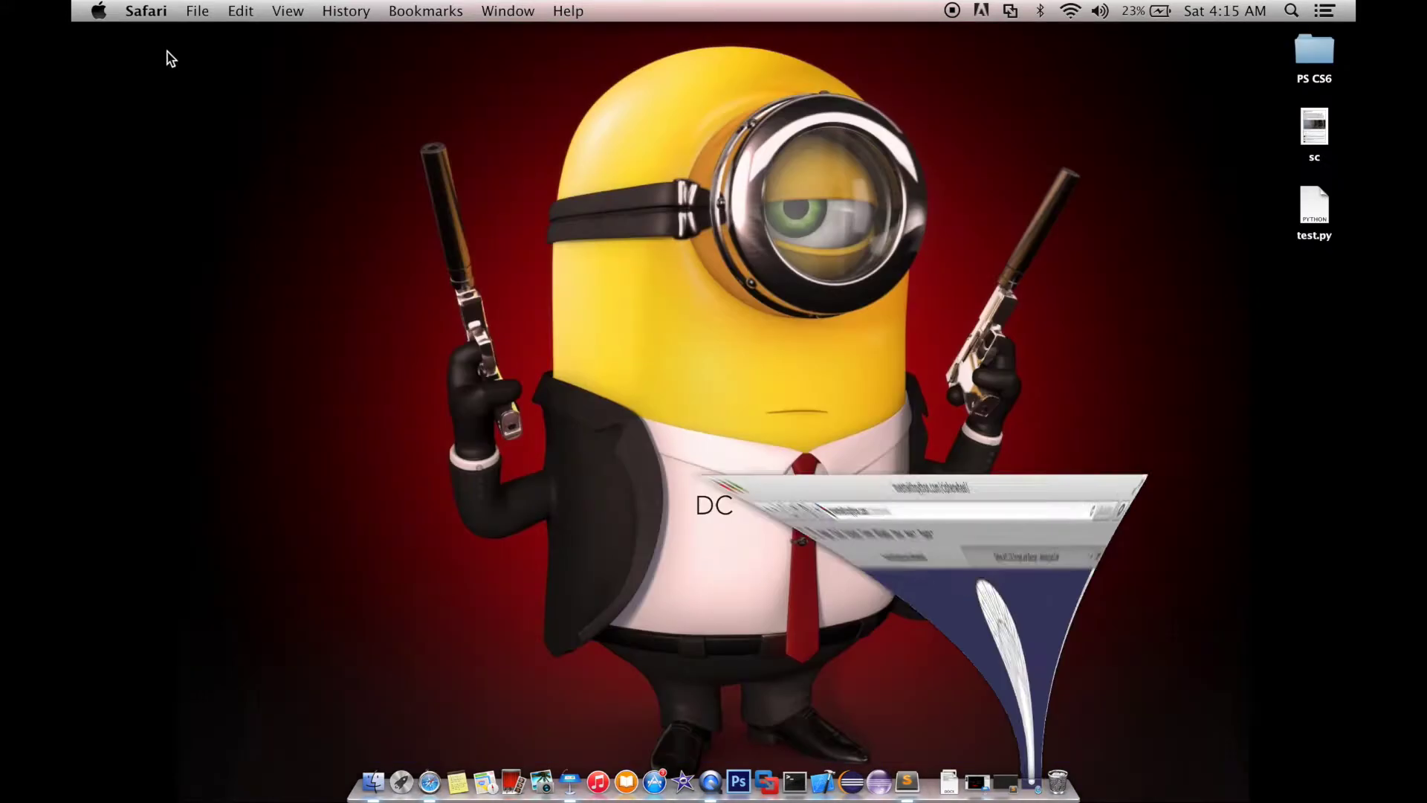
pyautogui.click(979, 773)
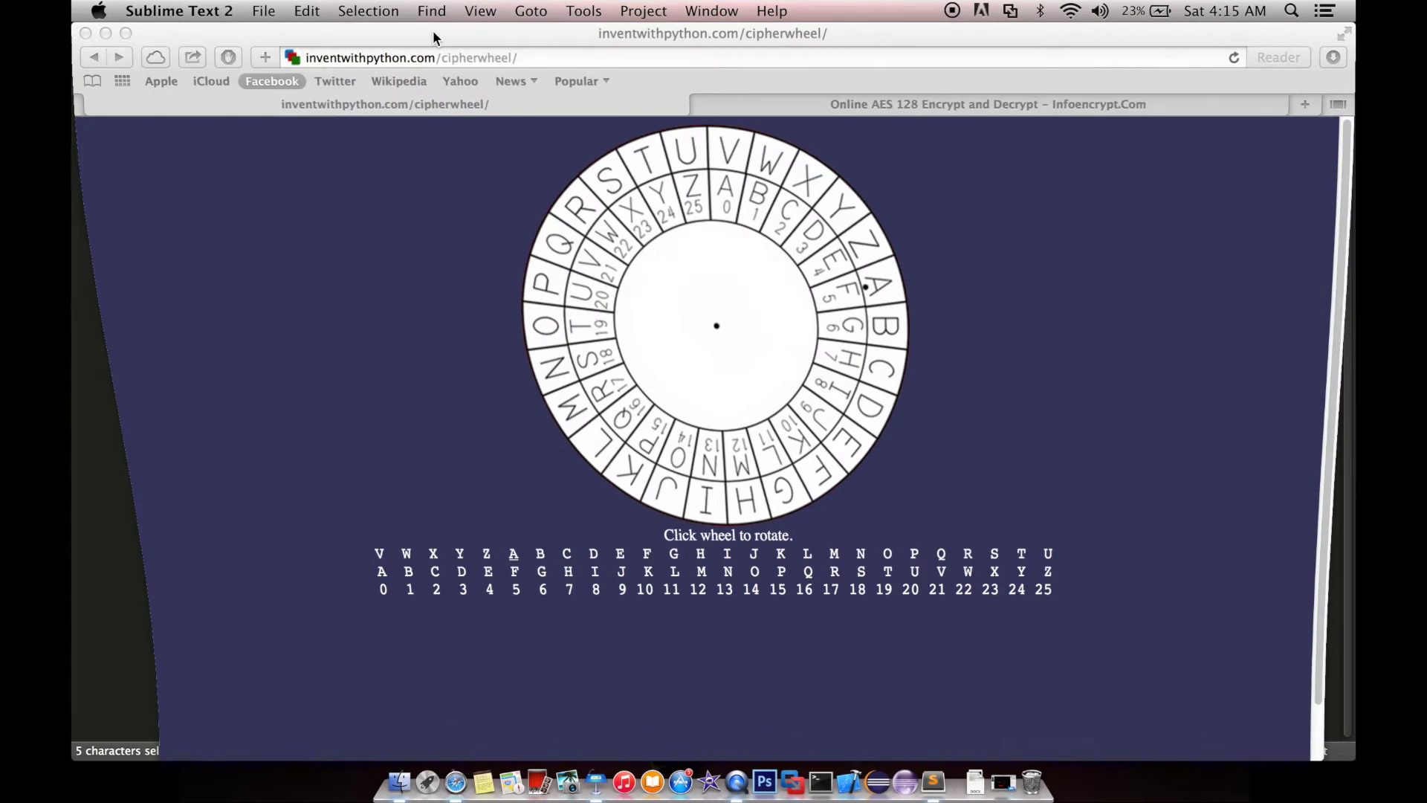
# - Add a fifth line 'A =' under 'F = rd qtaj', then bring the cipher wheel back
pyautogui.click(106, 33)
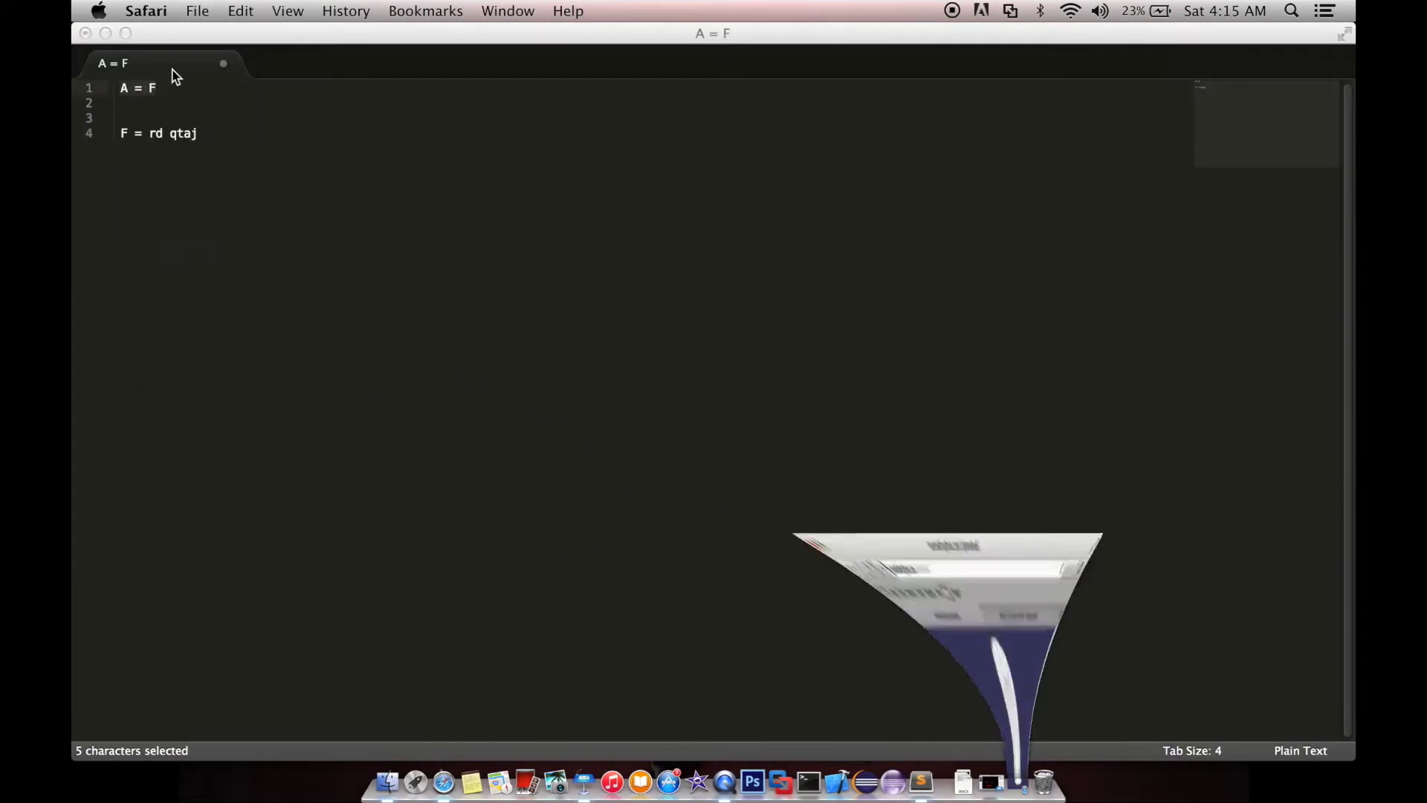
pyautogui.doubleClick(241, 138)
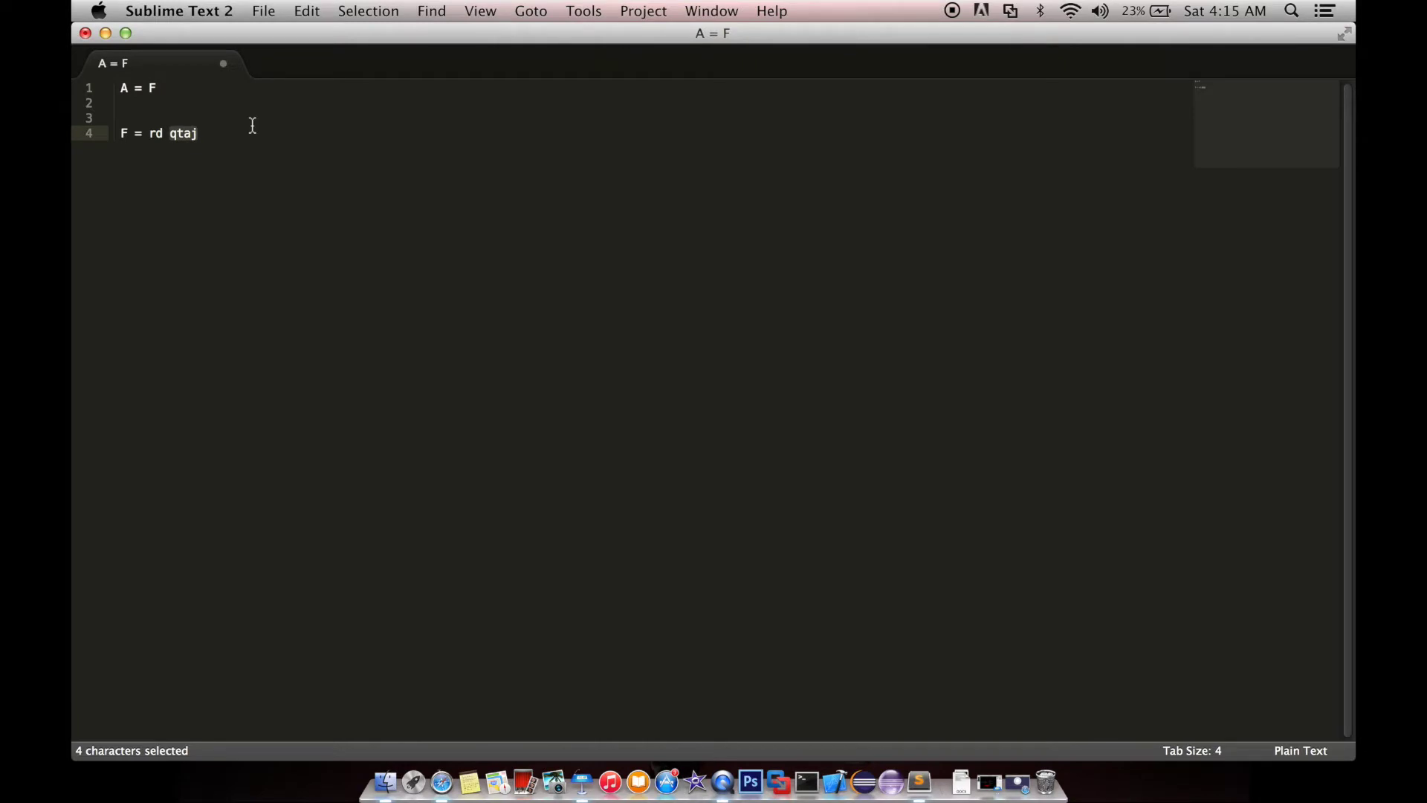
pyautogui.press('Right')
pyautogui.press('Return')
pyautogui.write('A =')
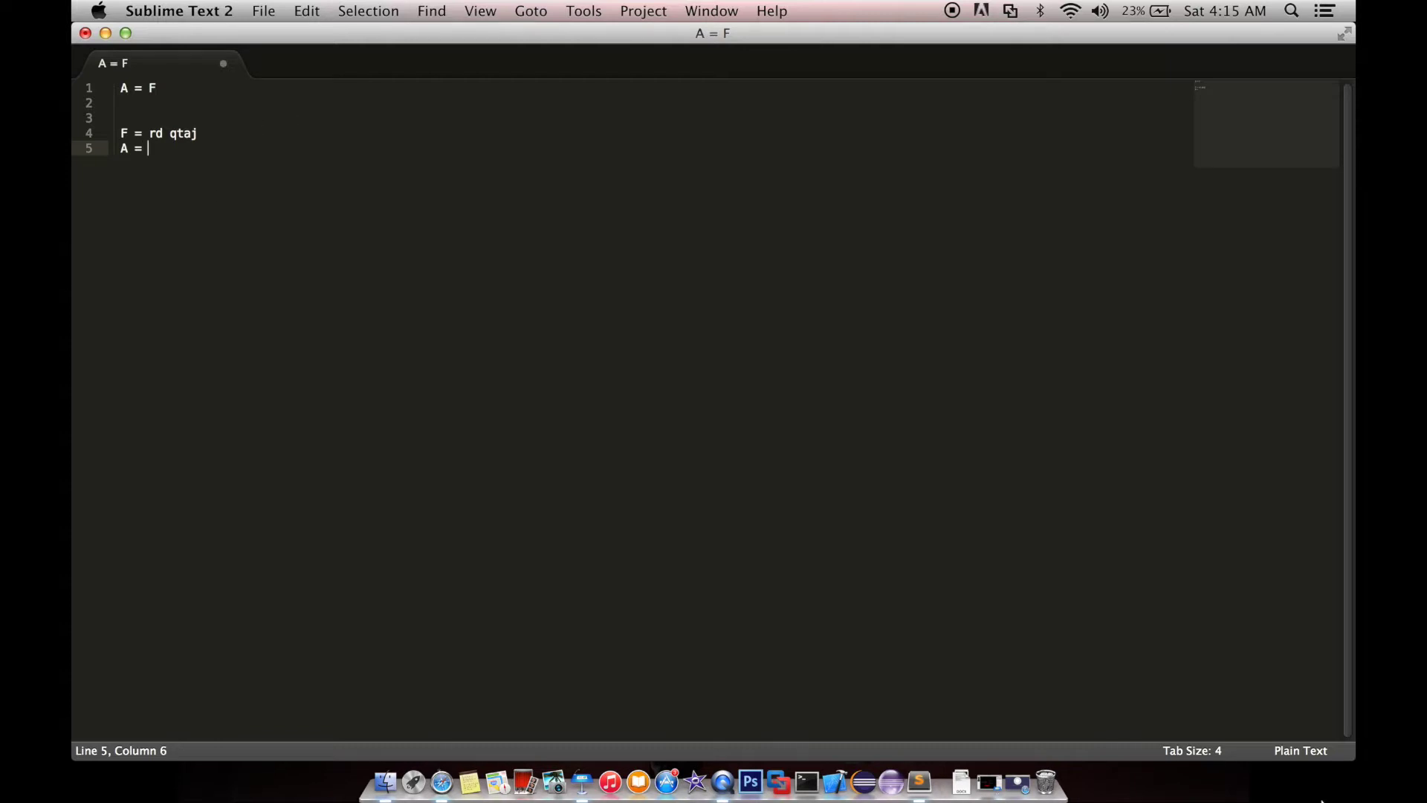
pyautogui.click(1017, 782)
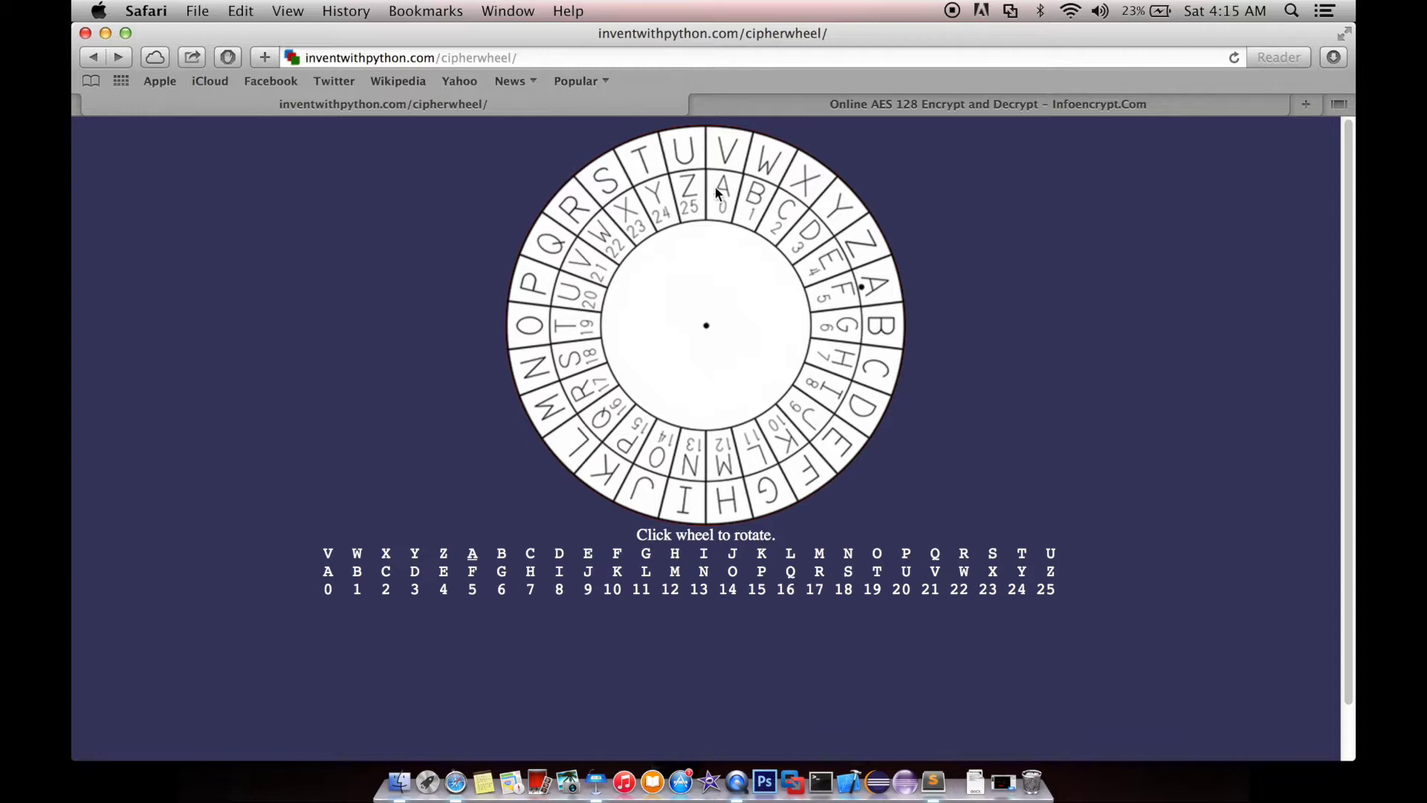
# - Try the wheel at outer B over inner A and check the key line in the note
pyautogui.click(863, 282)
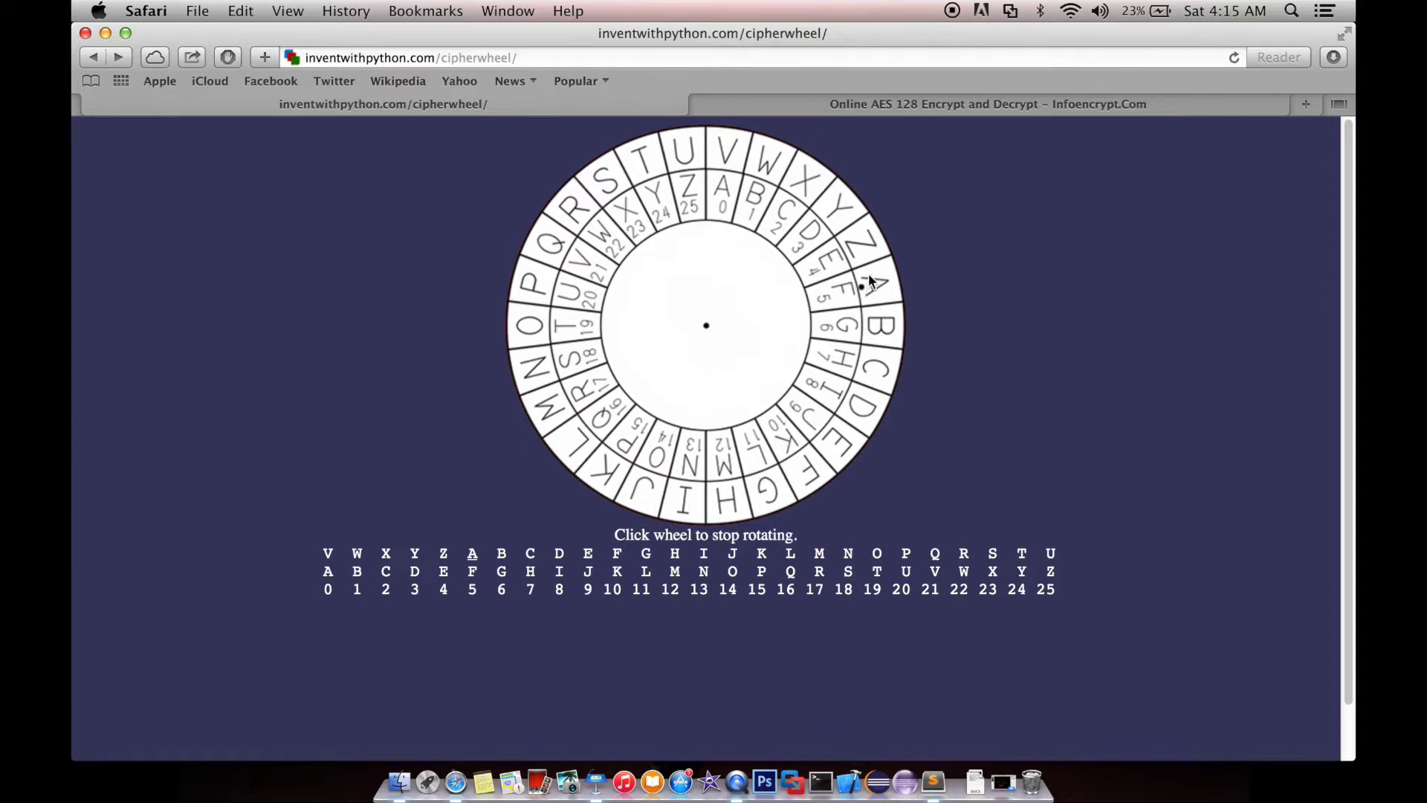
pyautogui.click(660, 165)
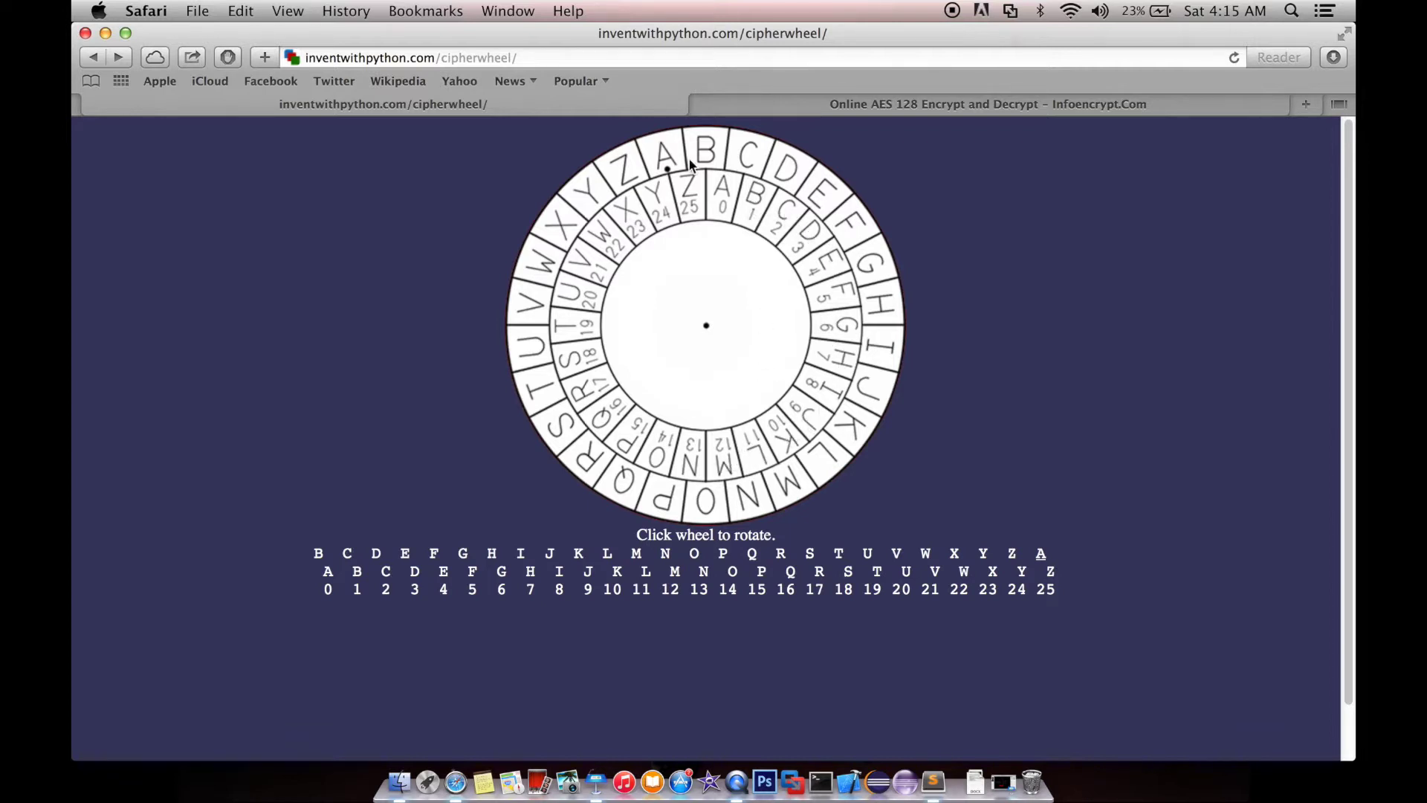
pyautogui.click(105, 33)
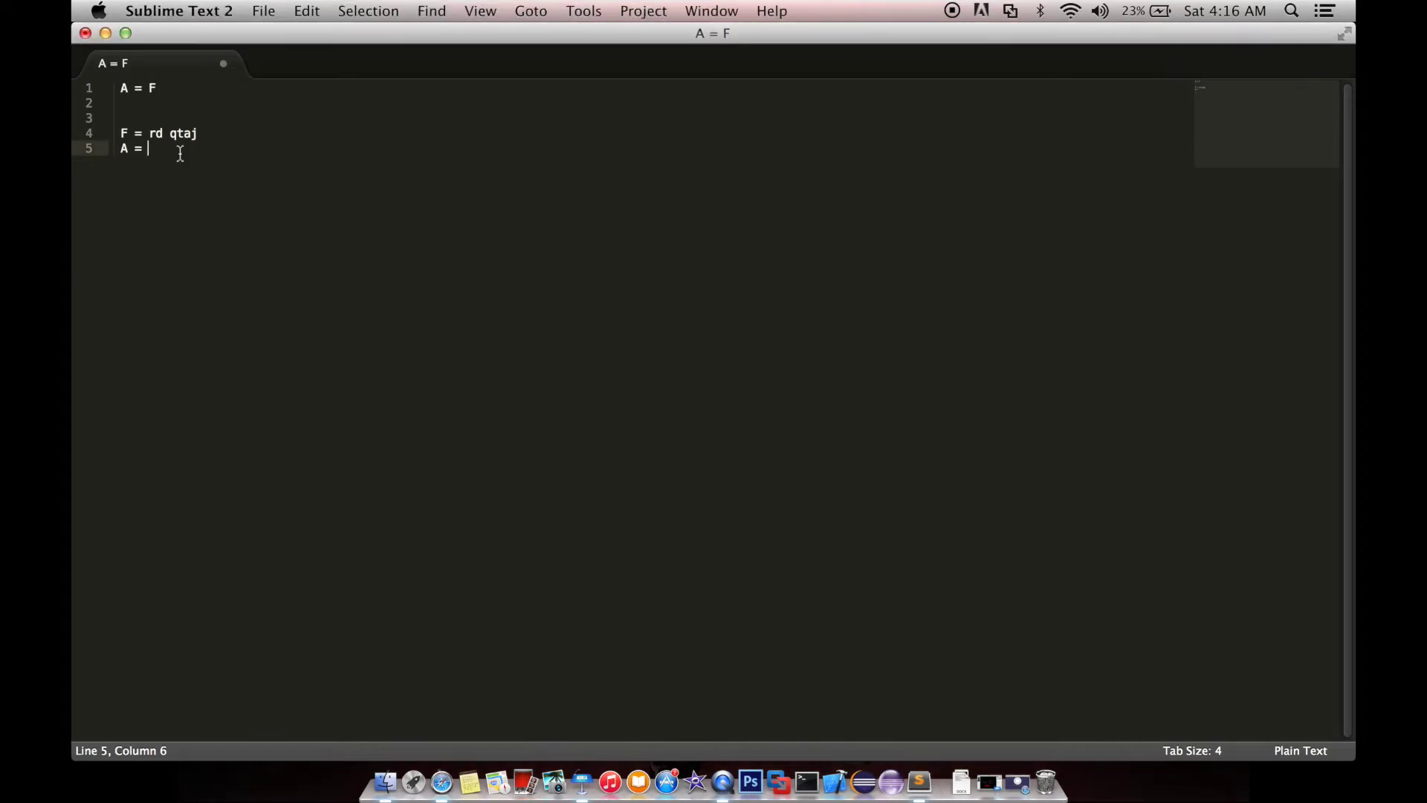
pyautogui.moveTo(123, 88); pyautogui.dragTo(162, 89)
pyautogui.press('Right')
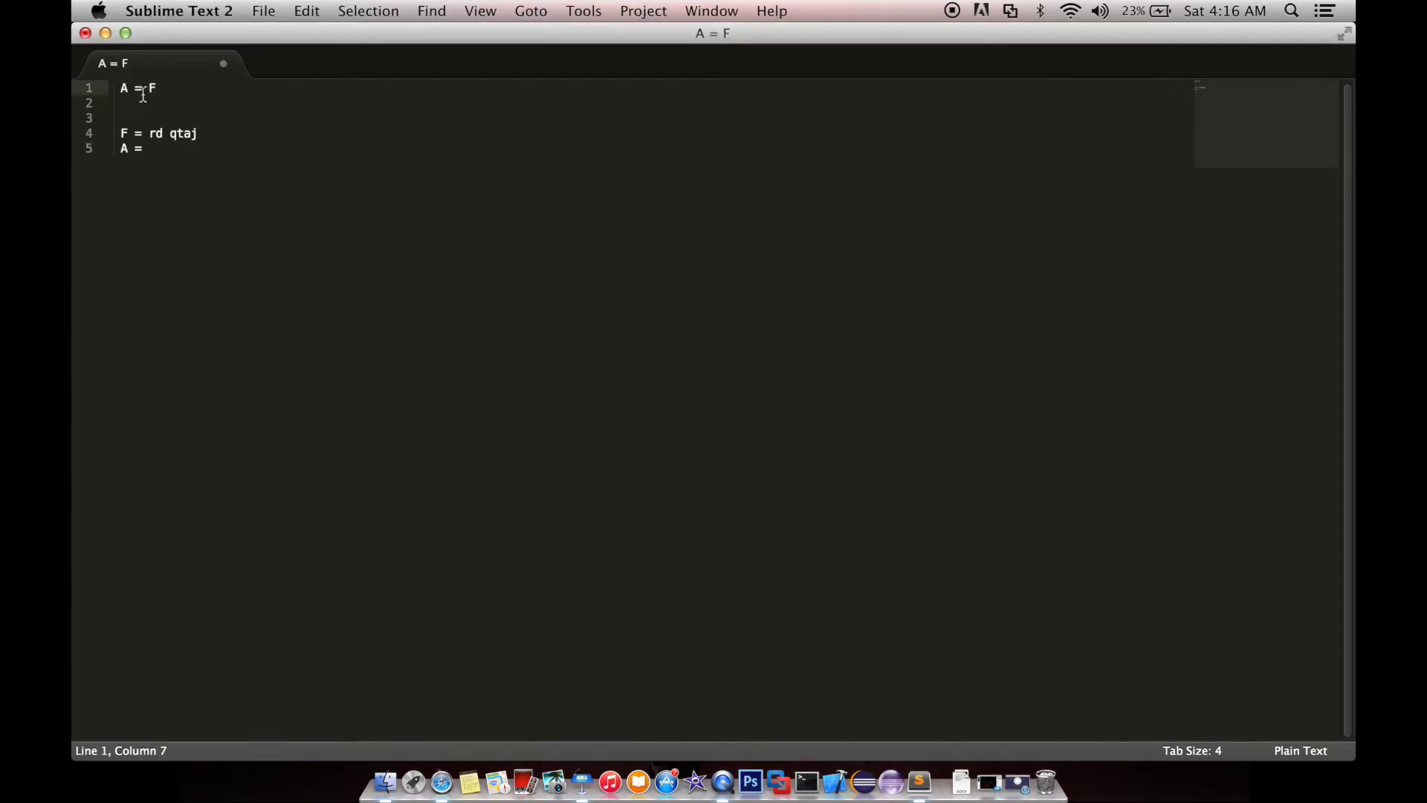
pyautogui.click(1023, 779)
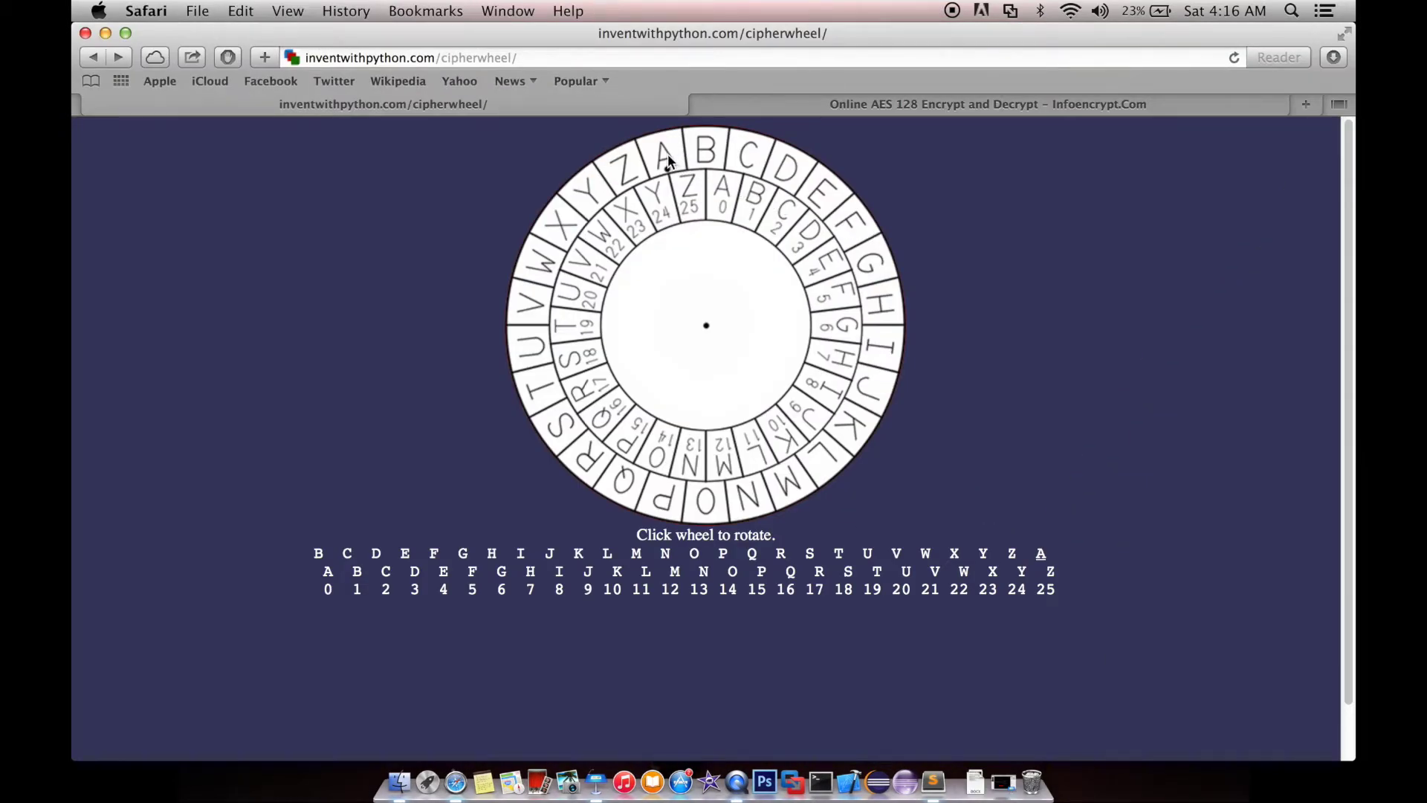
# - Turn the wheel back to outer A over inner F and return to line 5 of the note
pyautogui.click(668, 161)
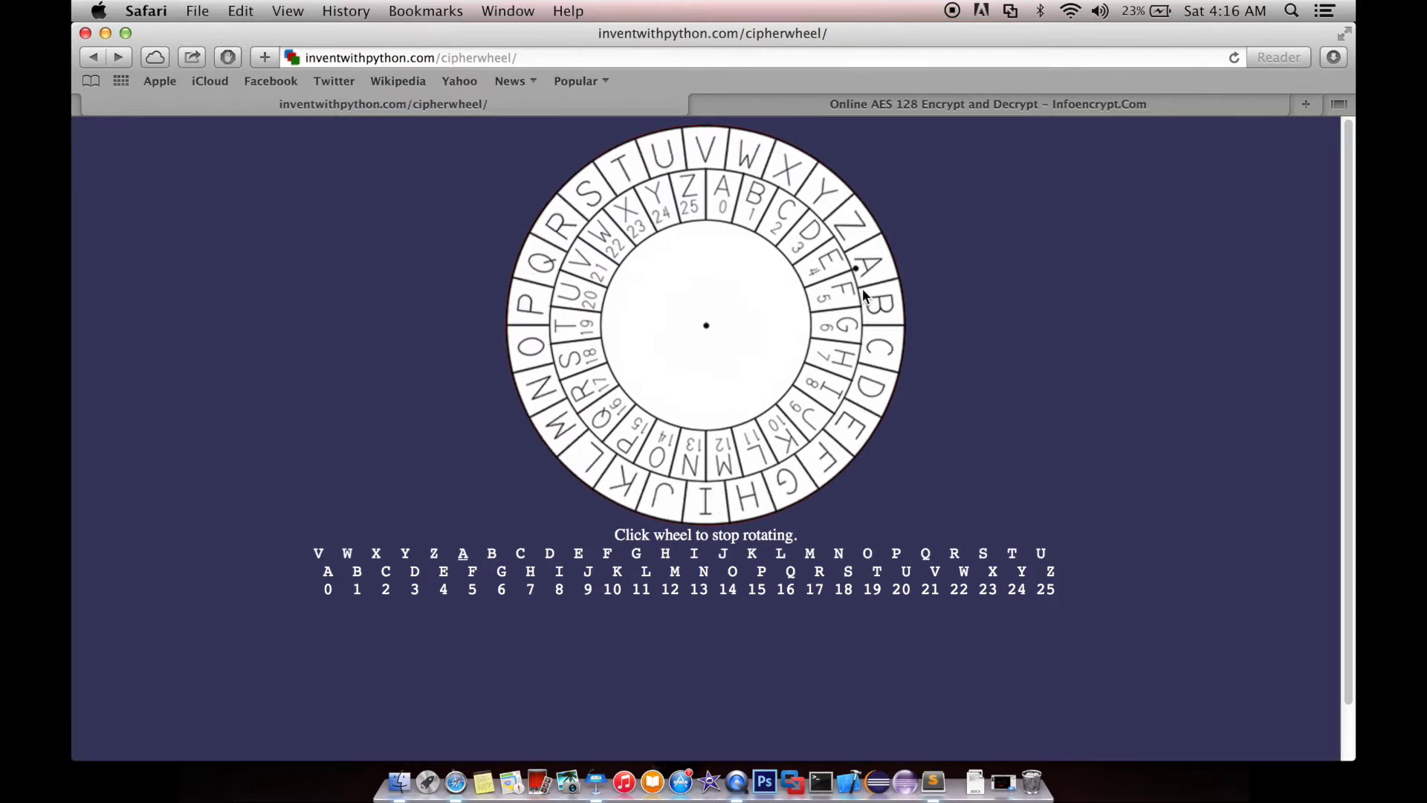
pyautogui.click(863, 296)
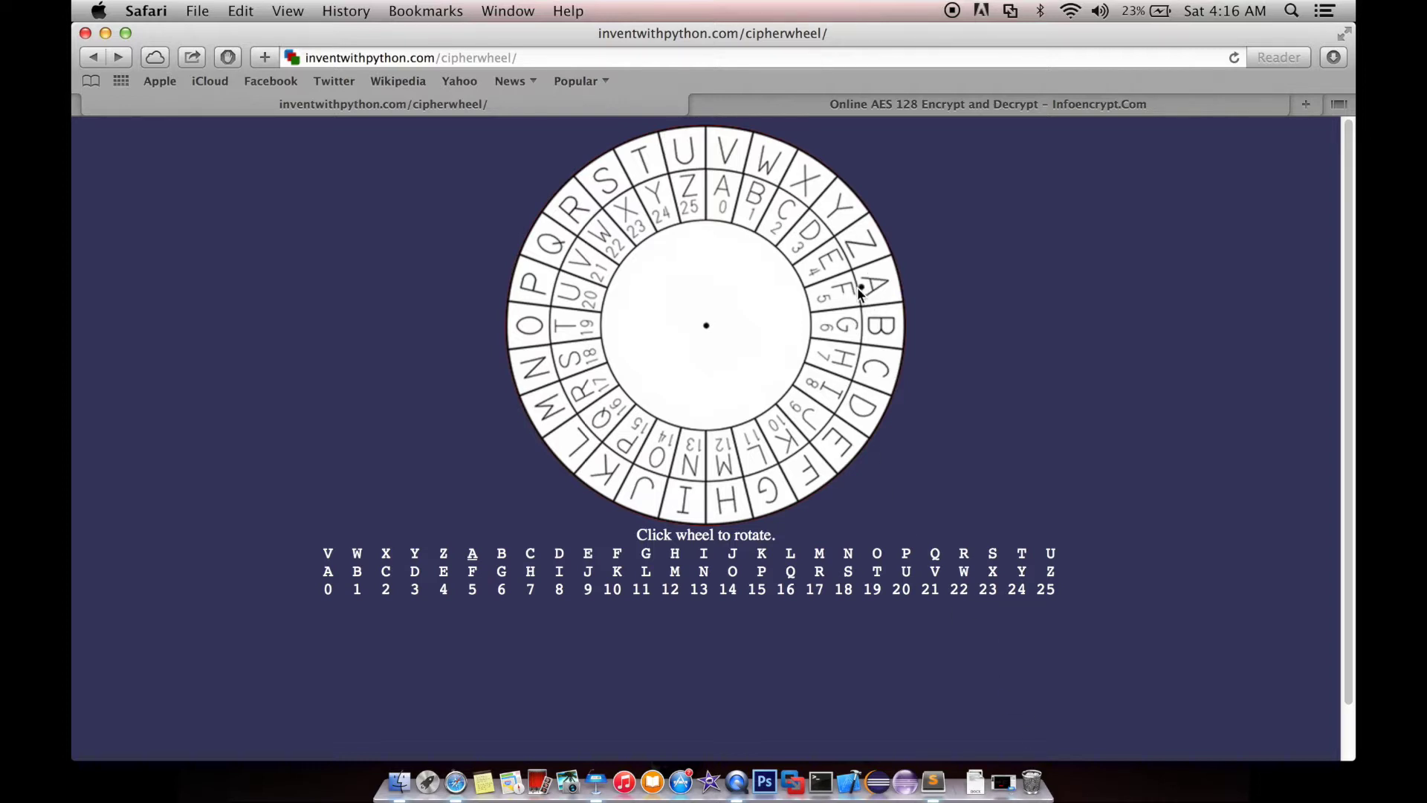
pyautogui.click(106, 35)
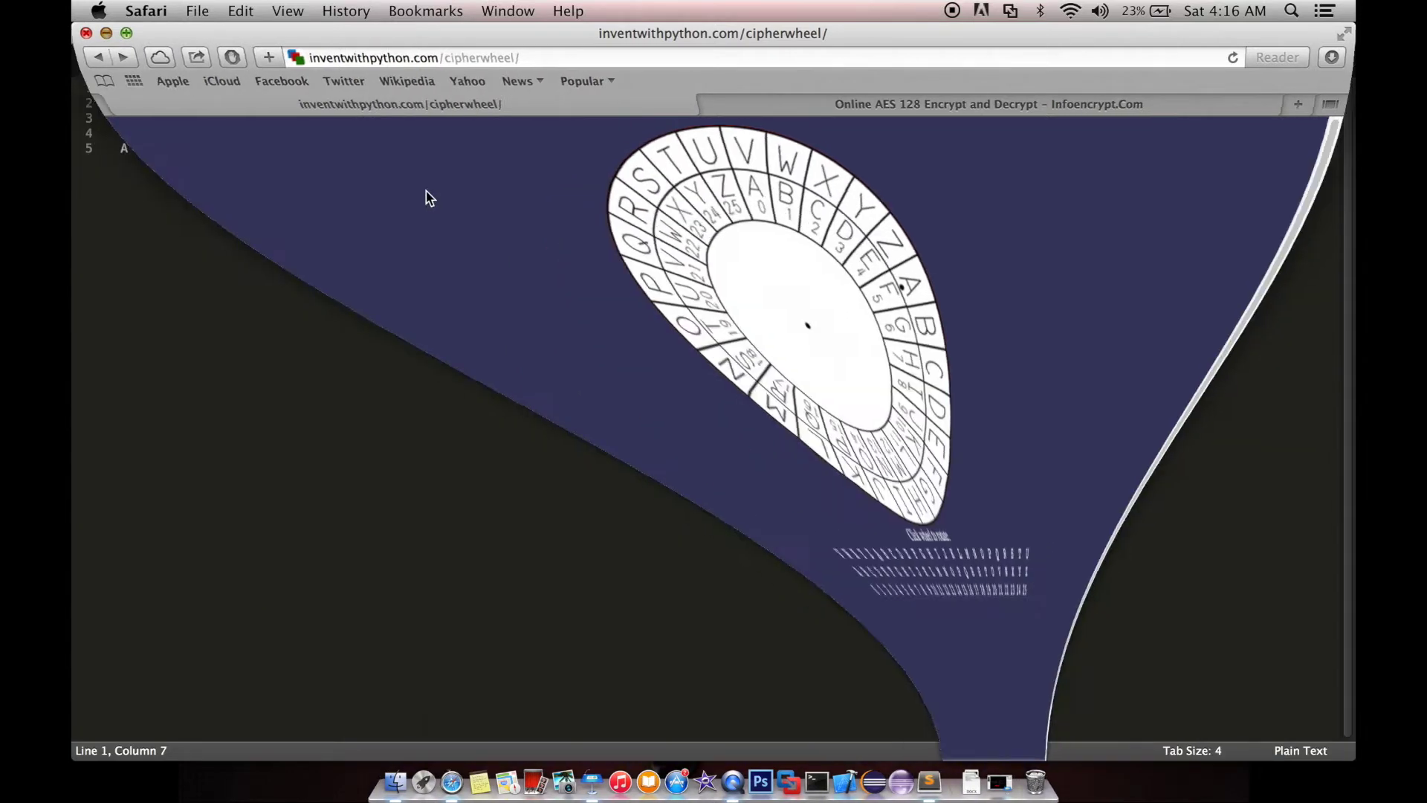
pyautogui.click(154, 148)
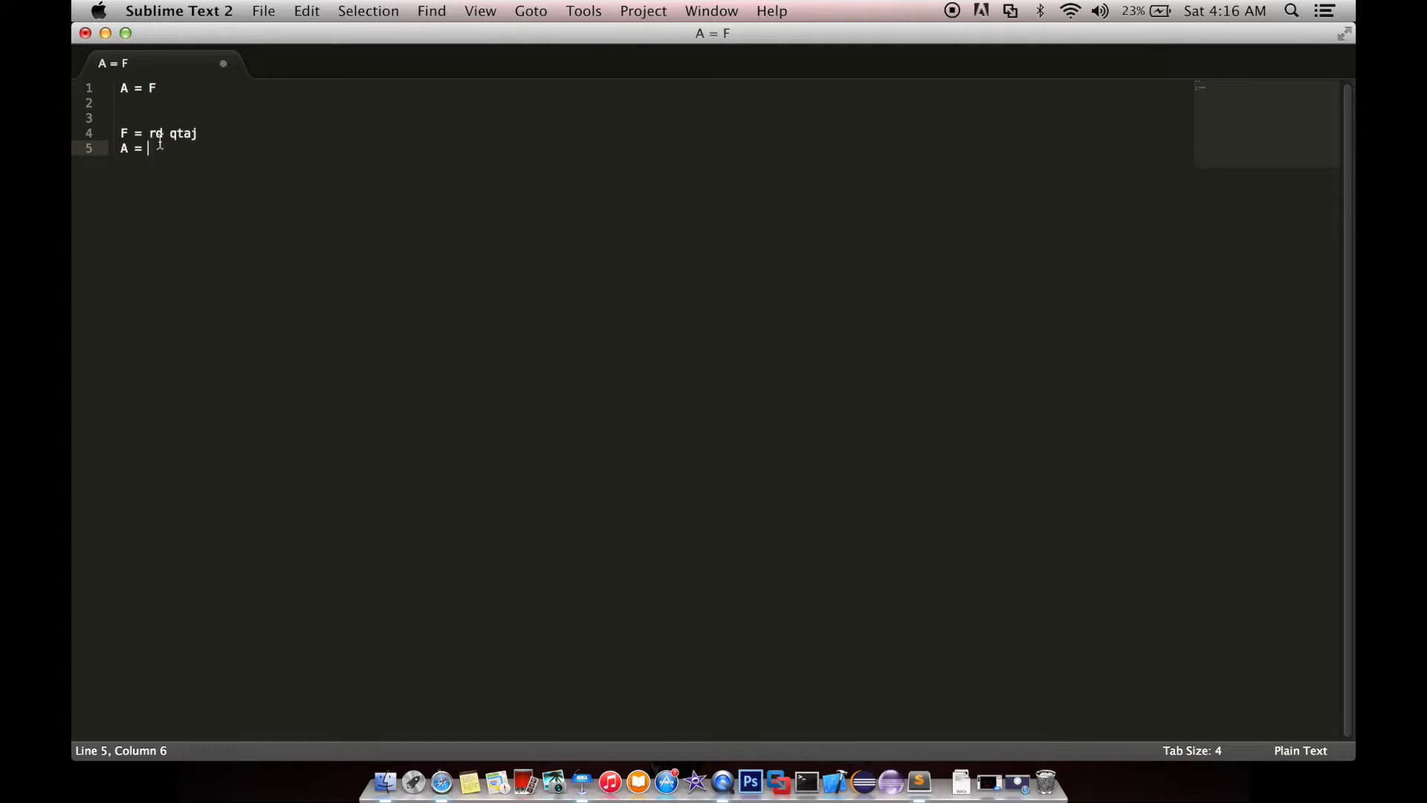
# - Hide the note and make the Safari cipher wheel window active in front
pyautogui.click(106, 33)
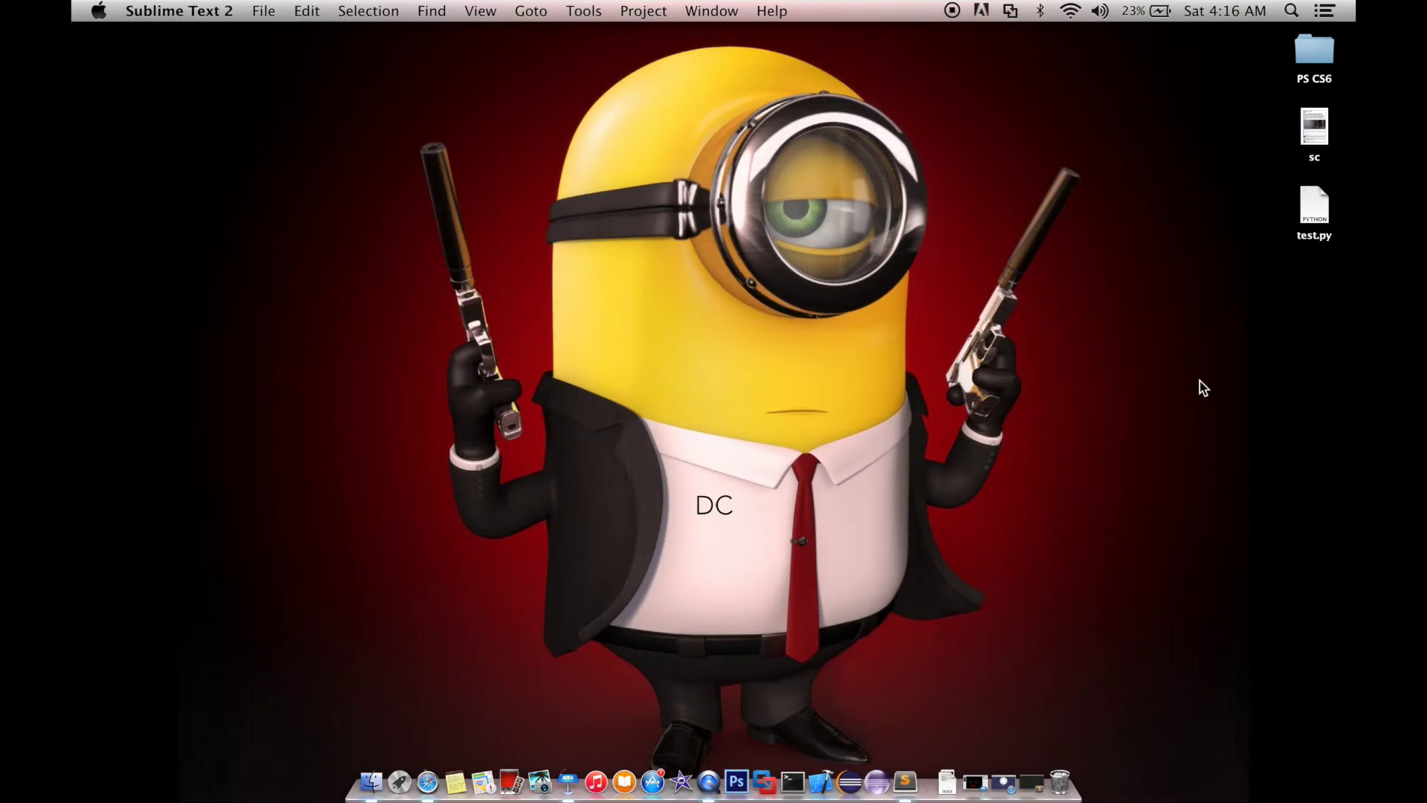
pyautogui.click(1013, 780)
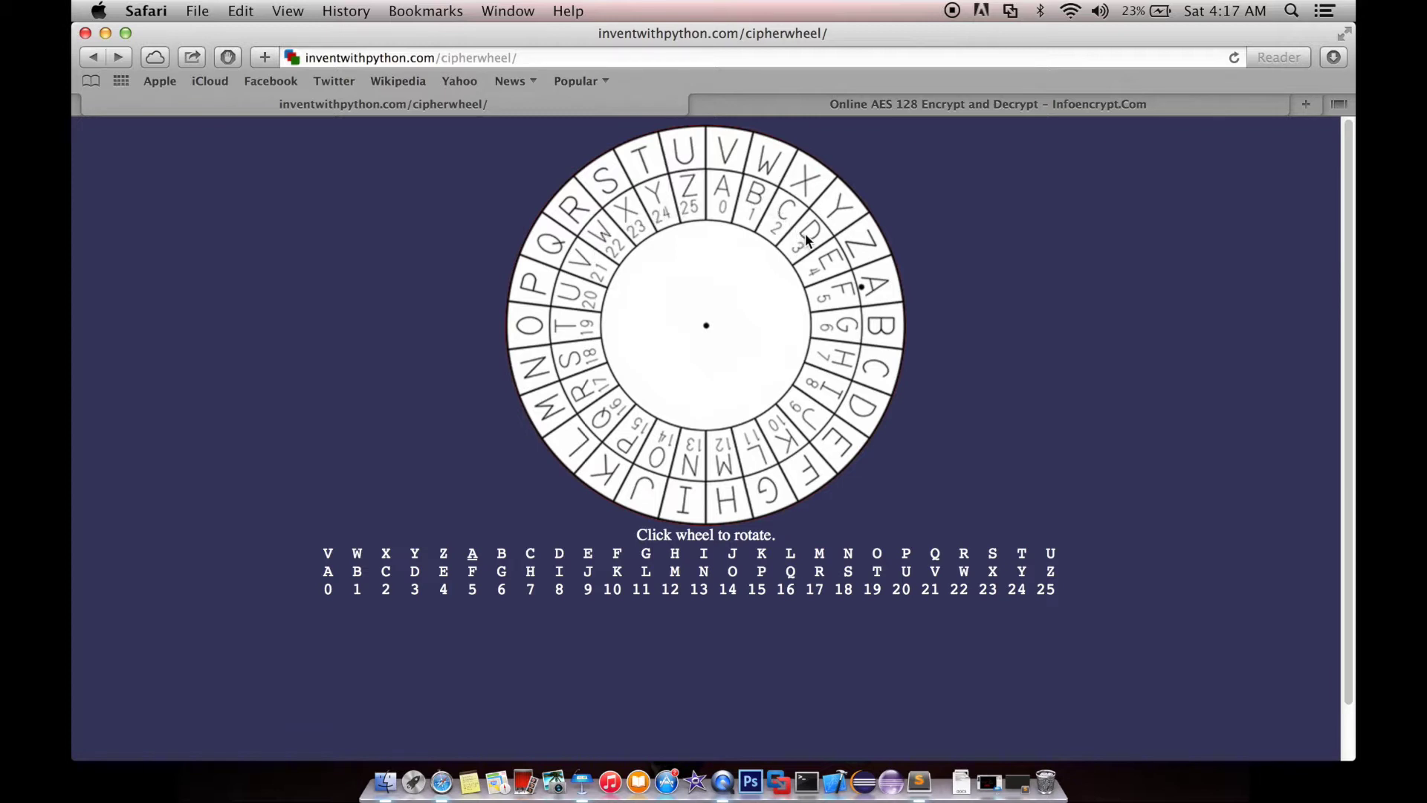
pyautogui.click(1026, 782)
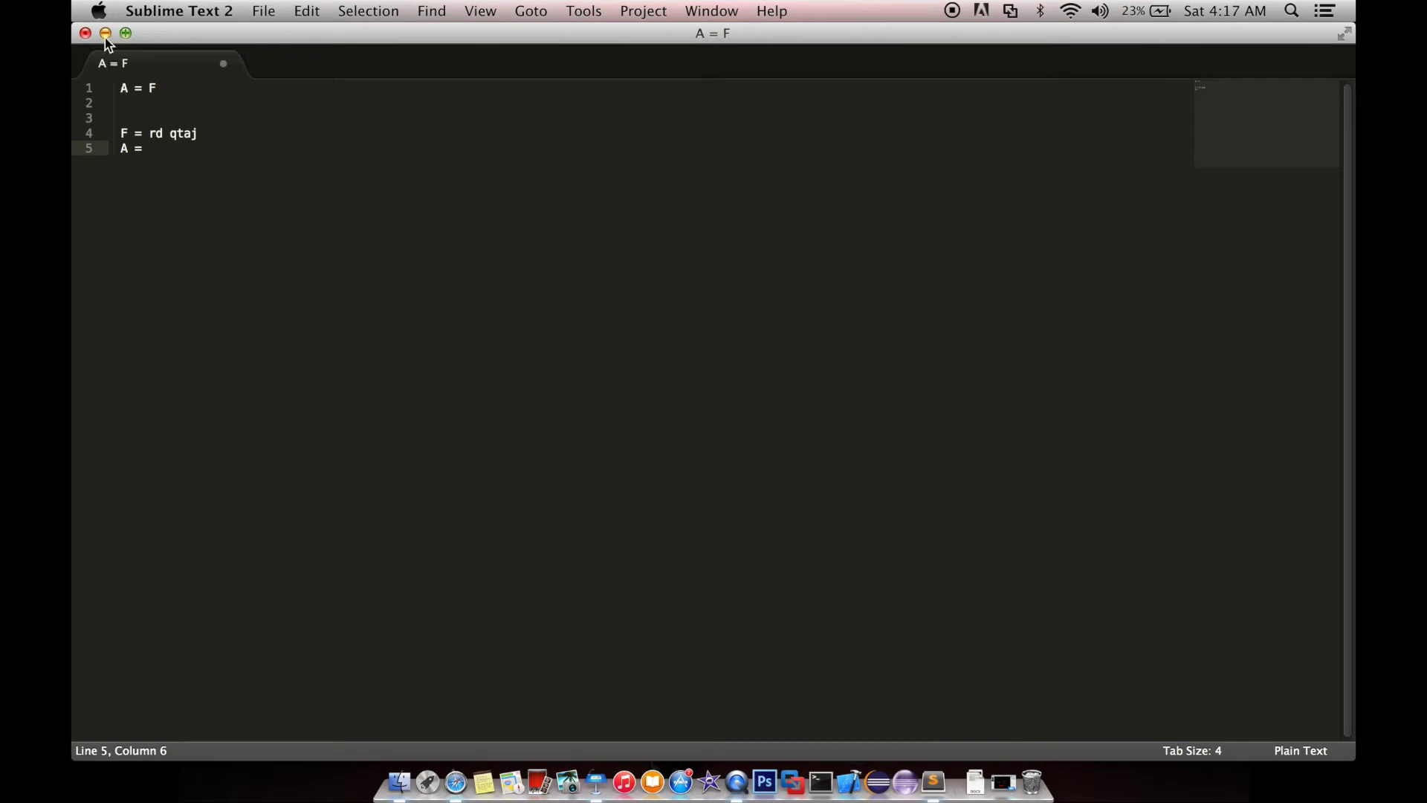
pyautogui.click(105, 33)
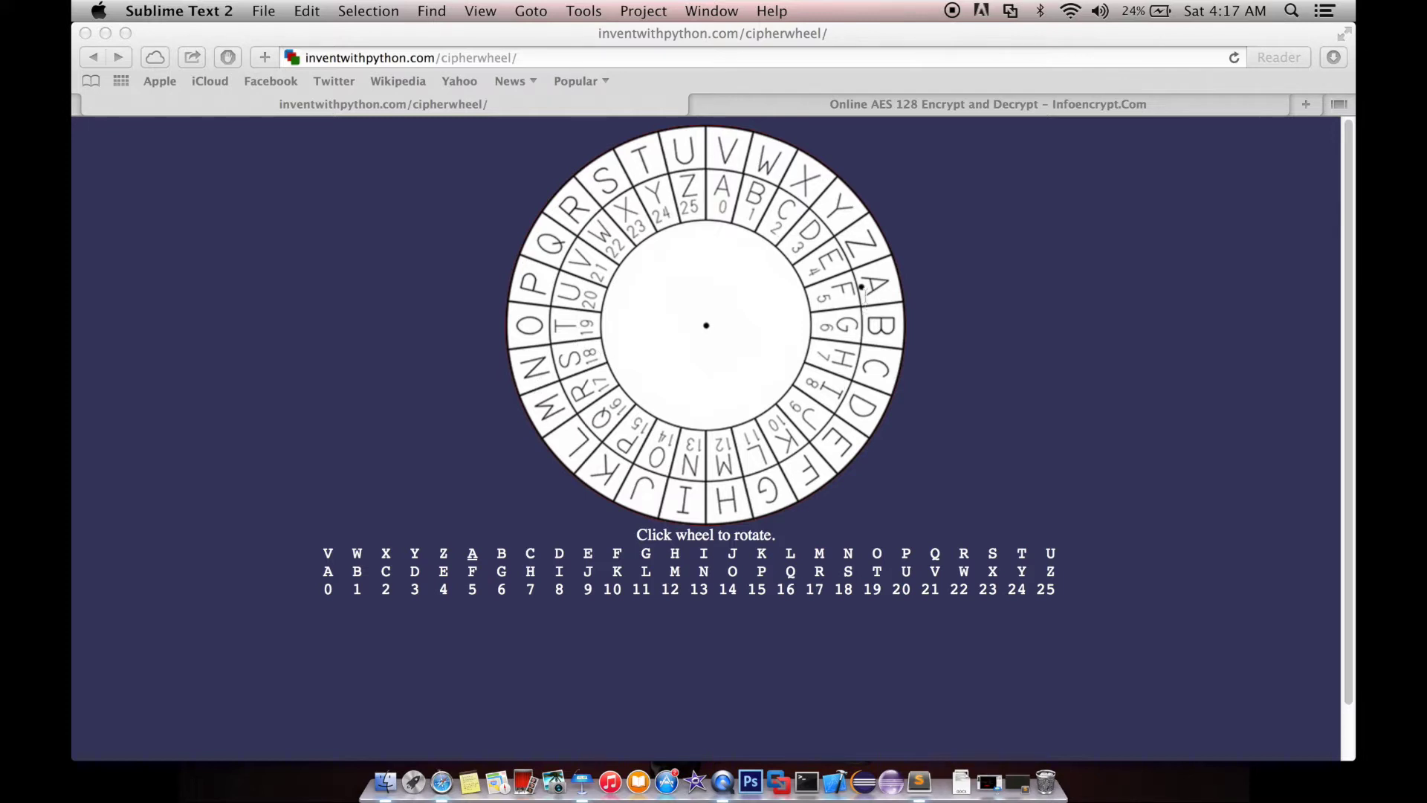
pyautogui.click(1069, 654)
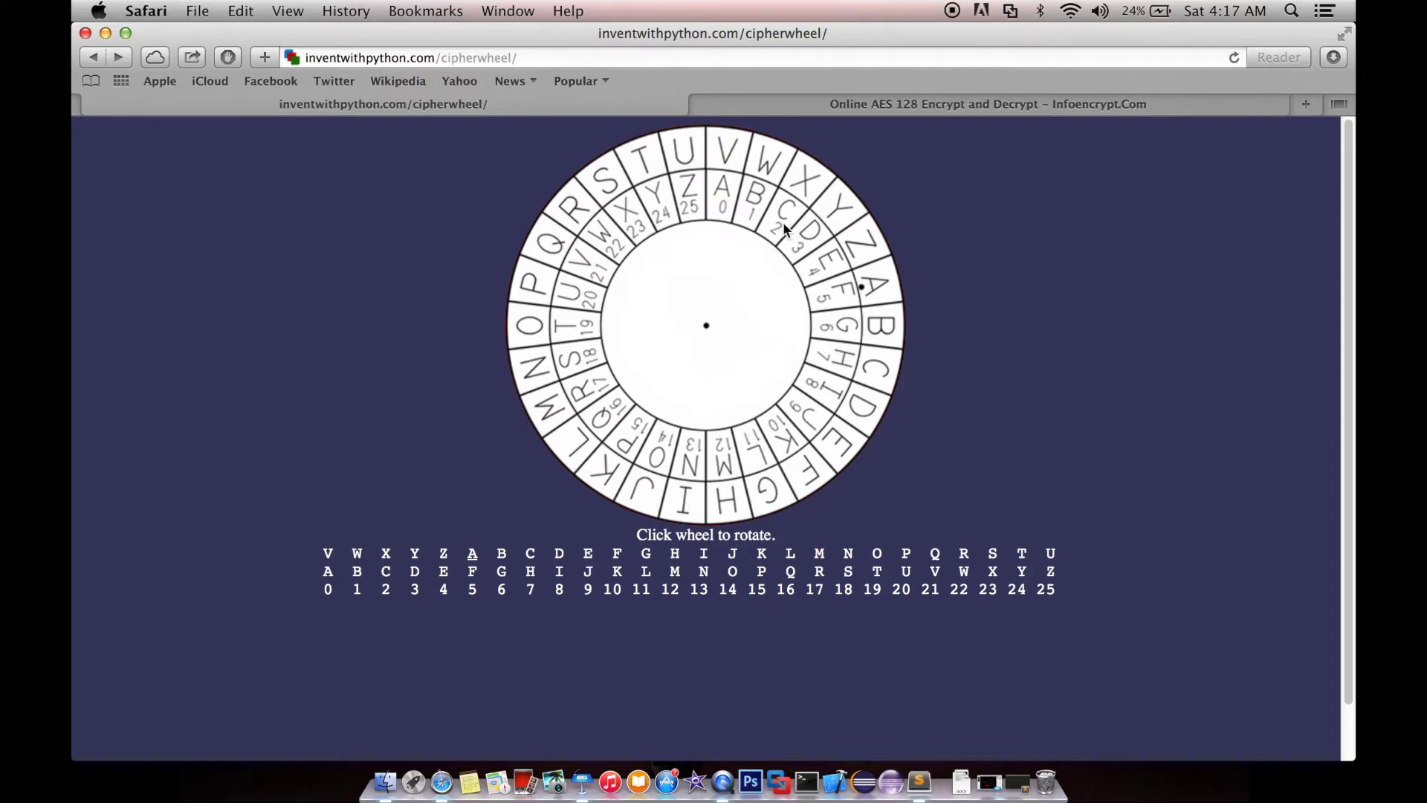
# - Switch to the Infoencrypt tab and click into the Text to encrypt box
pyautogui.click(874, 108)
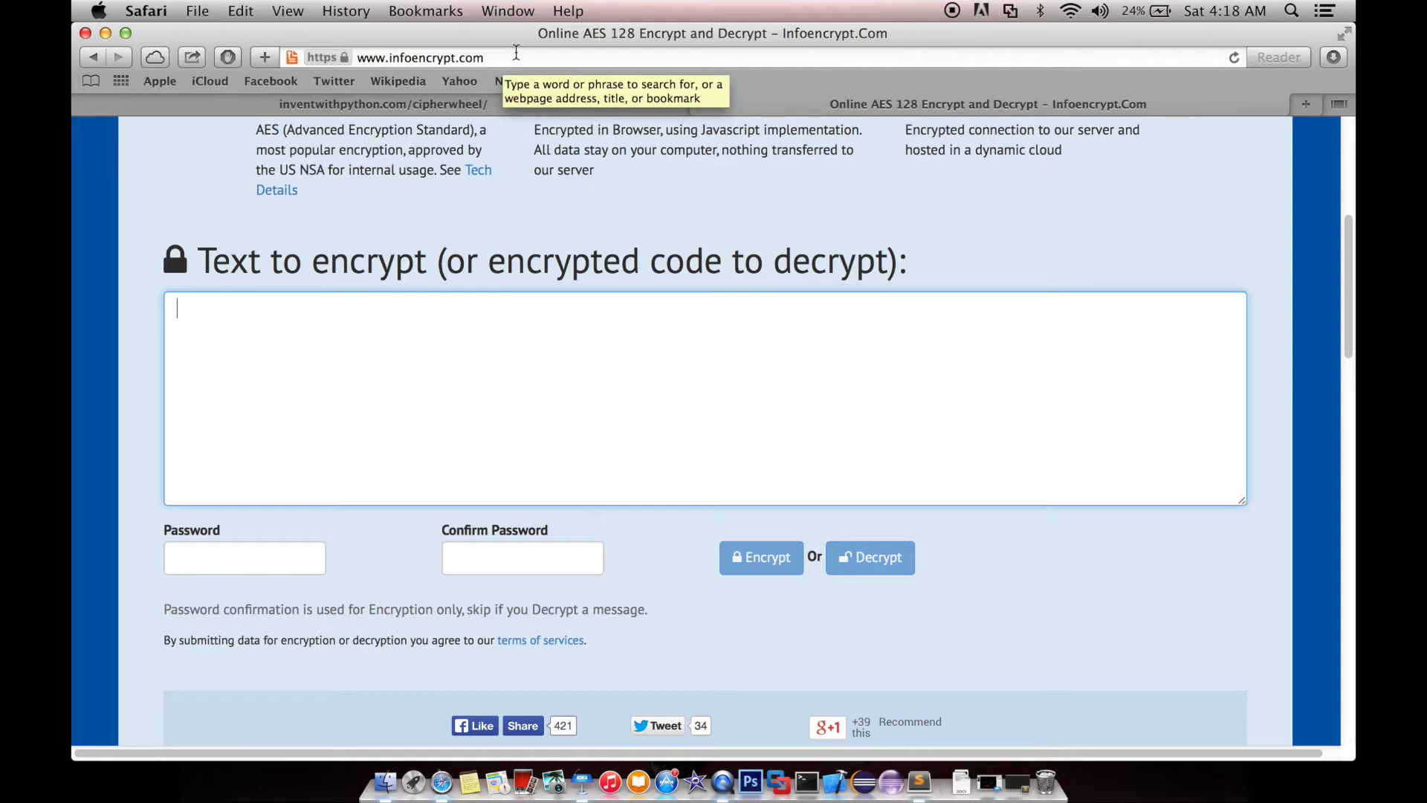
pyautogui.click(254, 330)
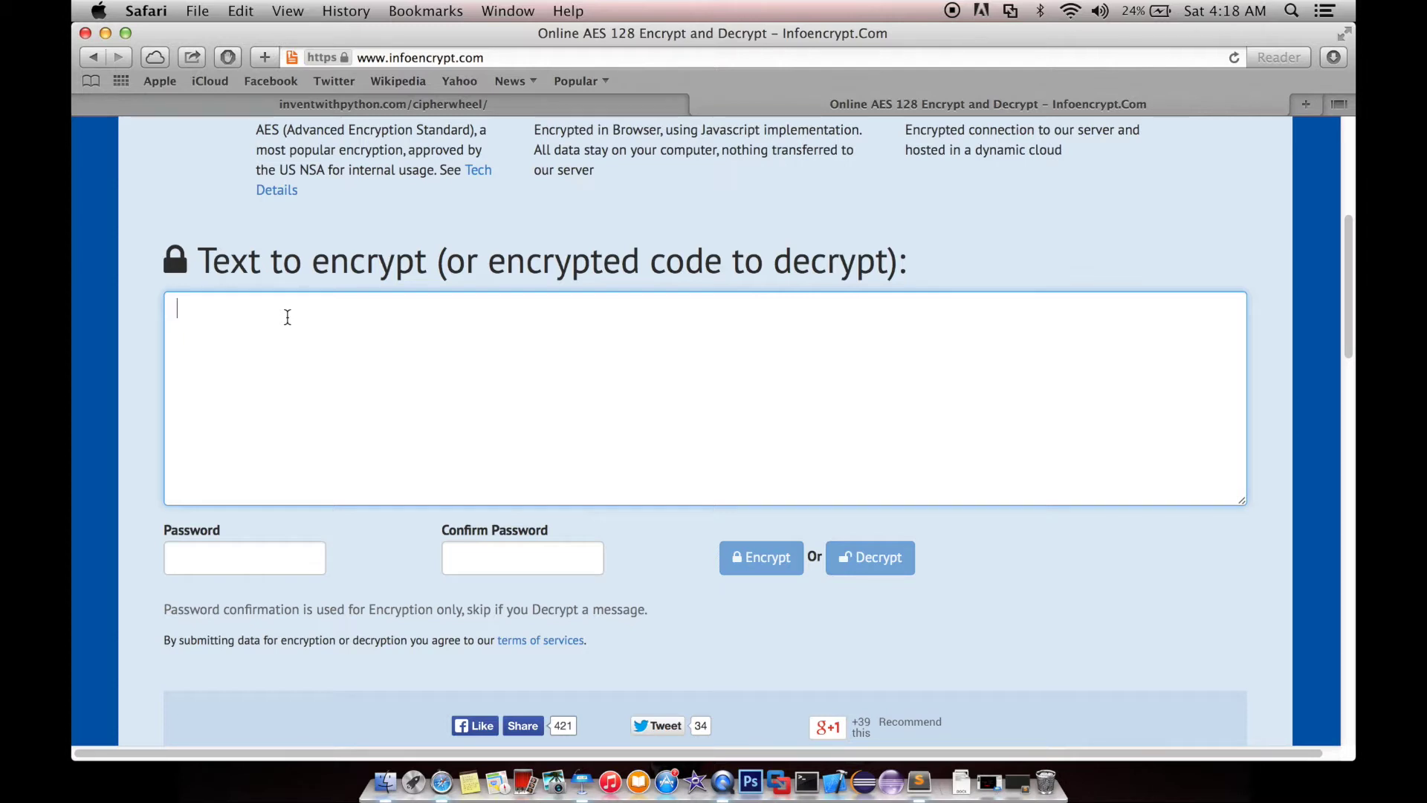
# - Type 'i love burger from braums' into the text box, correcting the misspelling
pyautogui.write('i l')
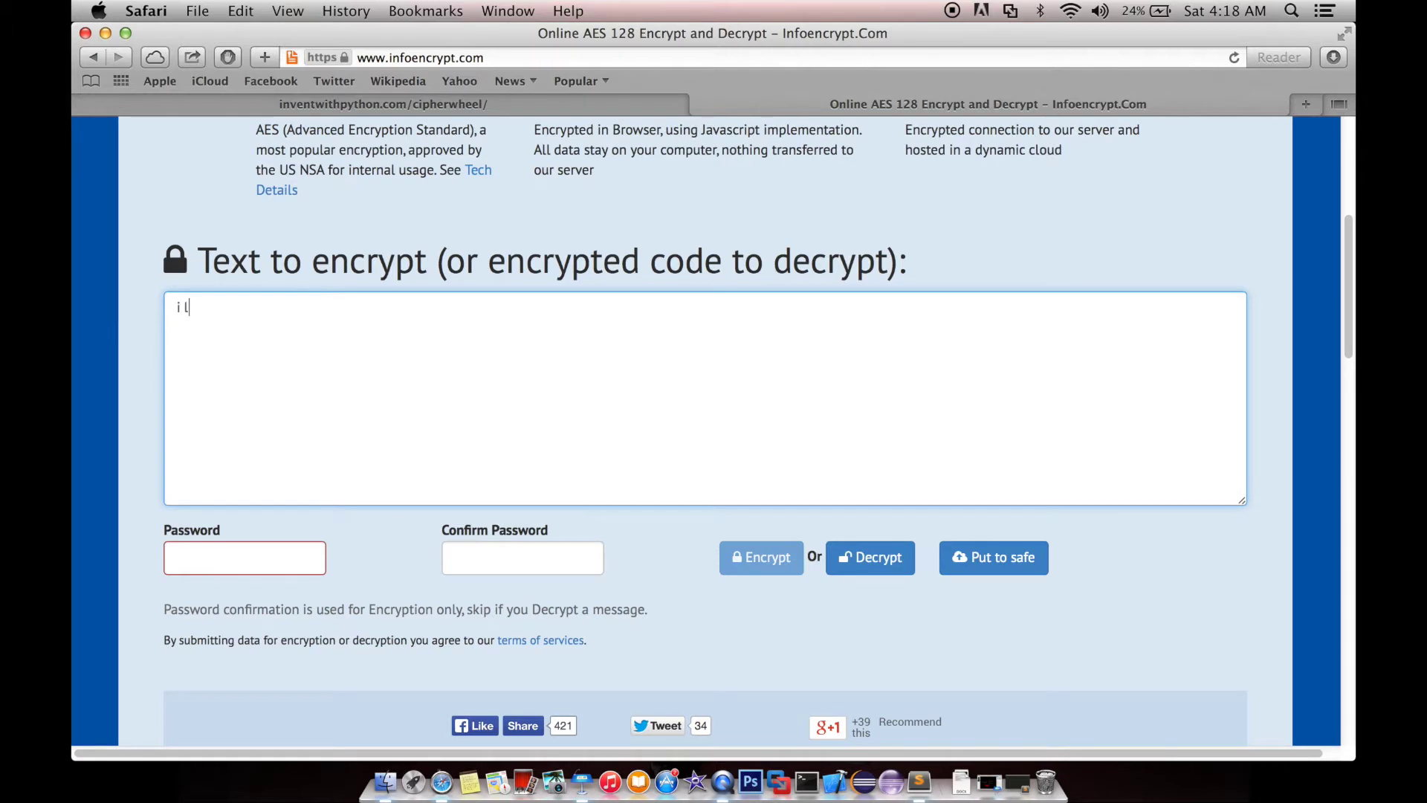
pyautogui.write('ove burger from bruams')
pyautogui.press('BackSpace')
pyautogui.press('BackSpace')
pyautogui.press('BackSpace')
pyautogui.press('BackSpace')
pyautogui.write('aums')
pyautogui.moveTo(349, 309); pyautogui.dragTo(171, 309)
pyautogui.click(361, 312)
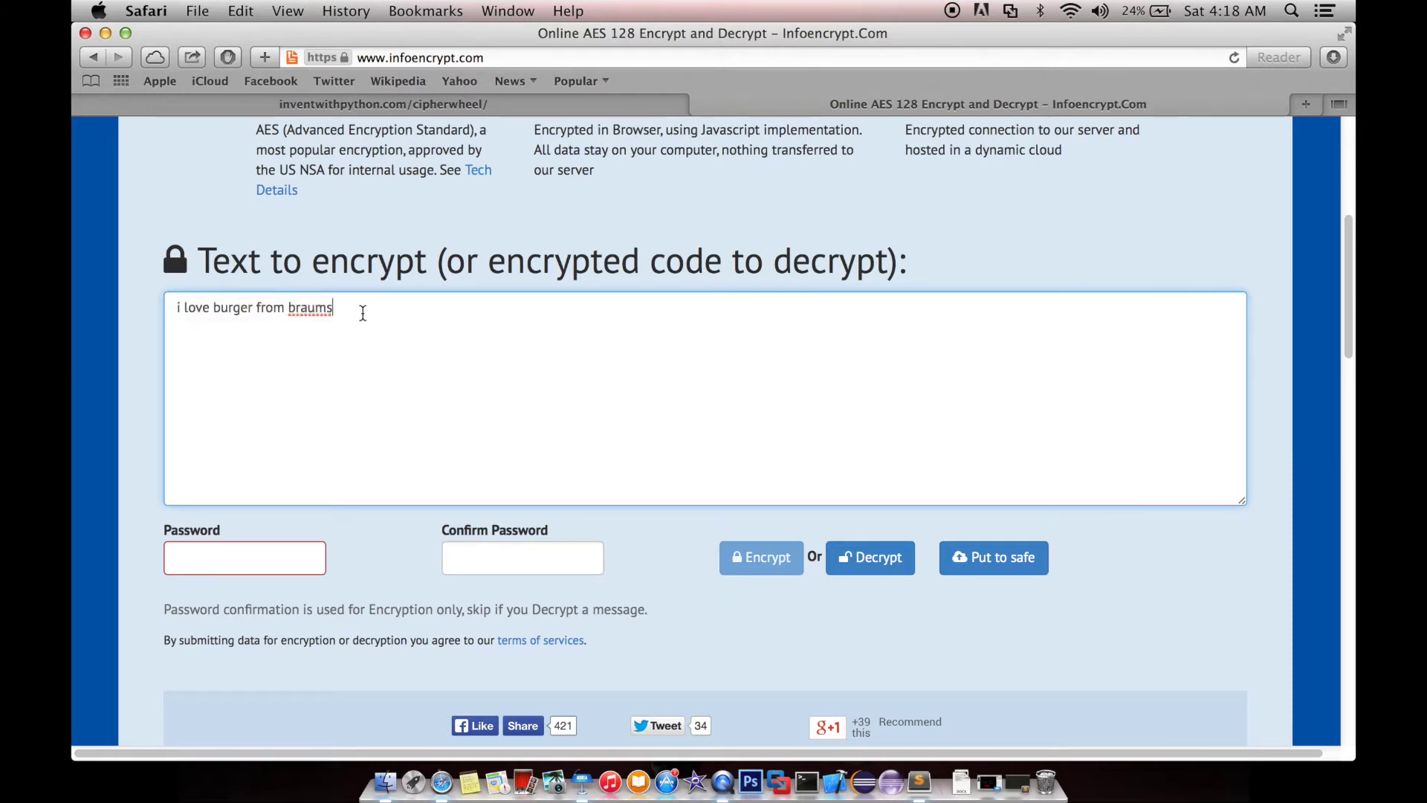
# - Enter the password and type it again in Confirm Password
pyautogui.click(260, 561)
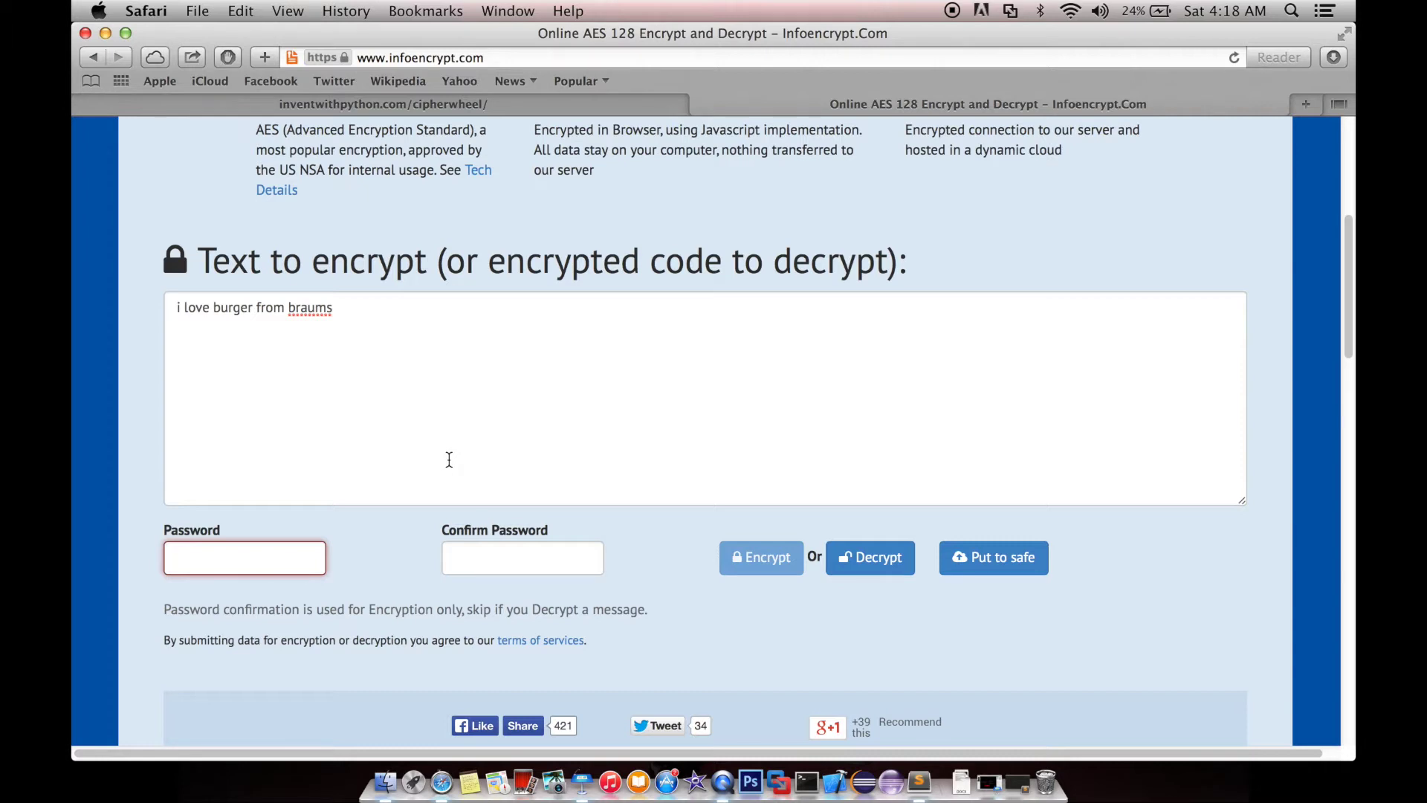
pyautogui.write('•••••••')
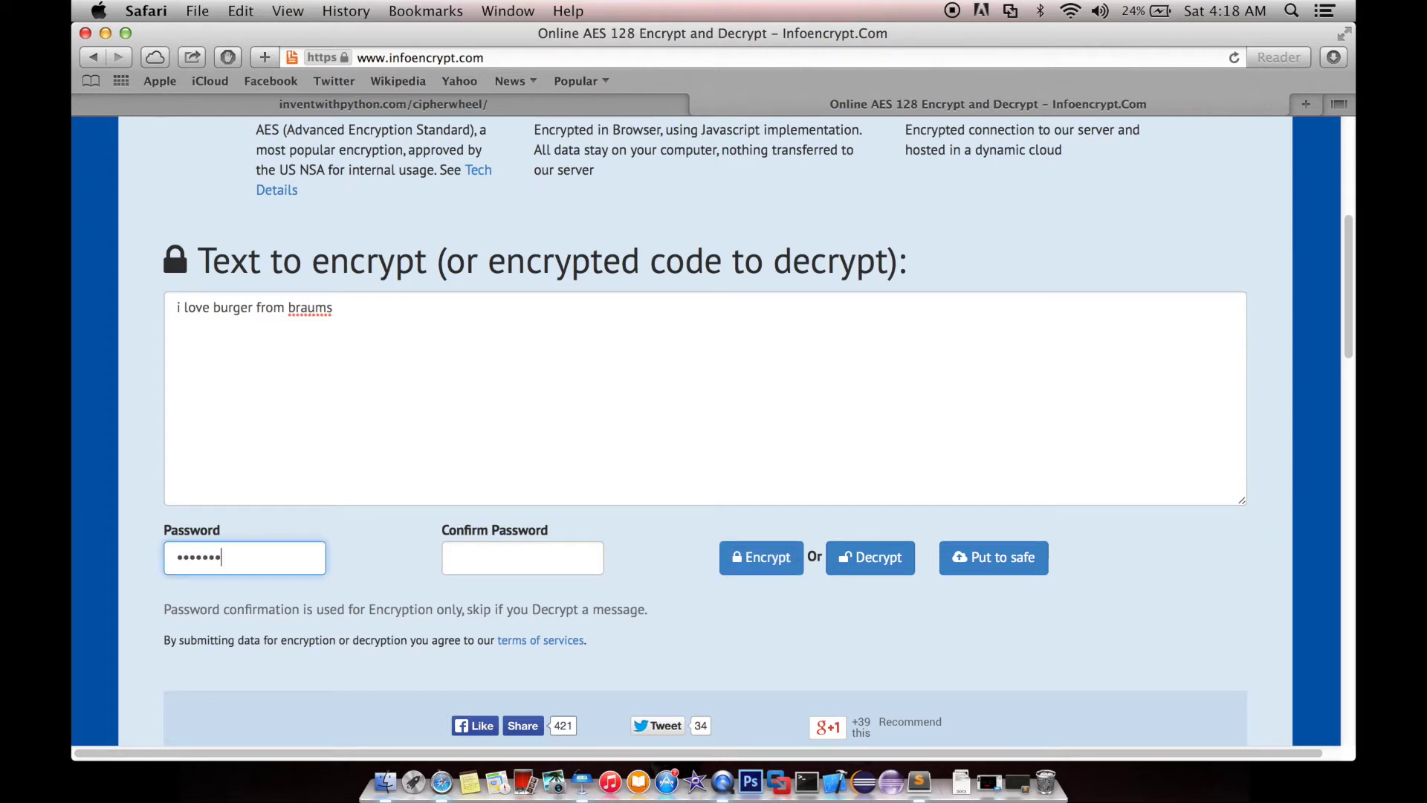
pyautogui.click(492, 557)
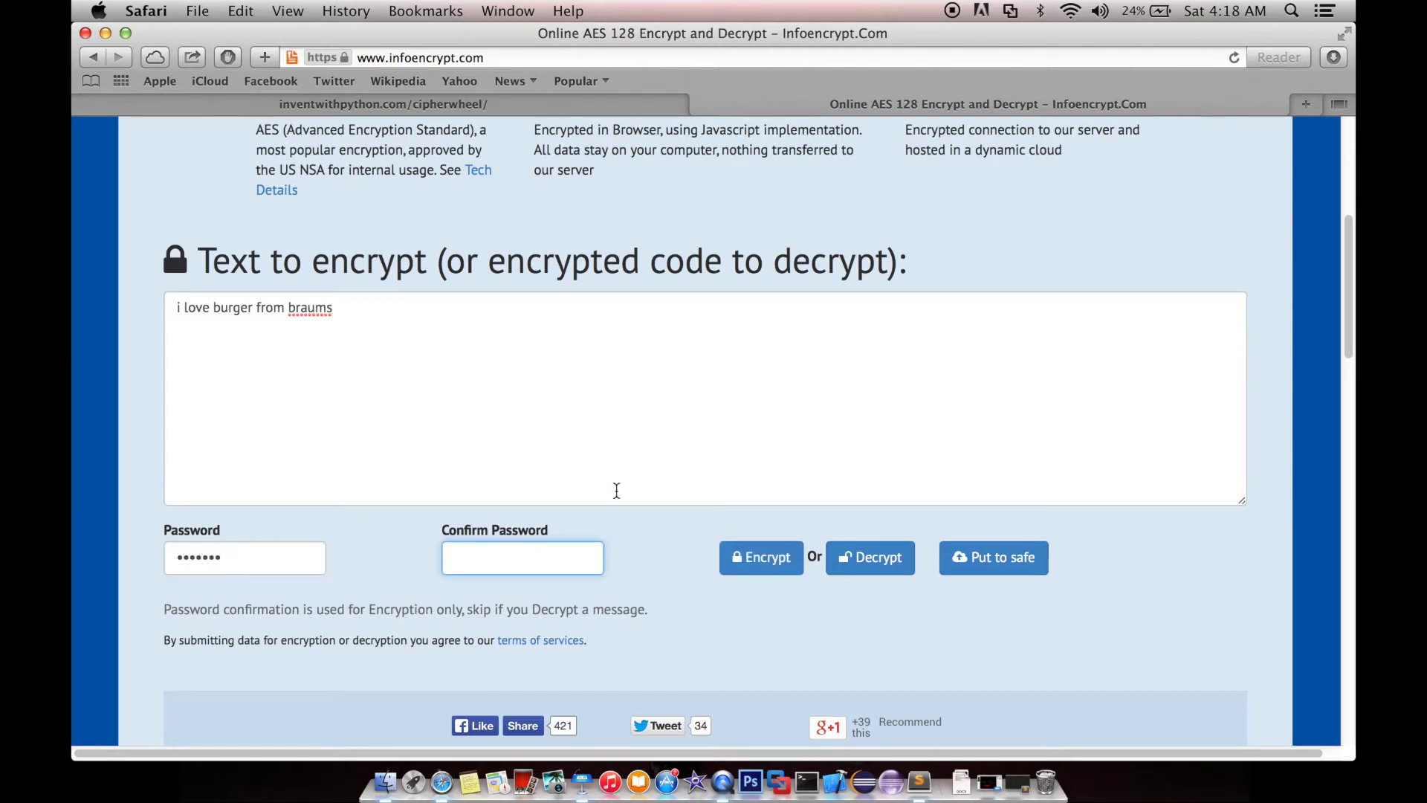
pyautogui.write('•••••••')
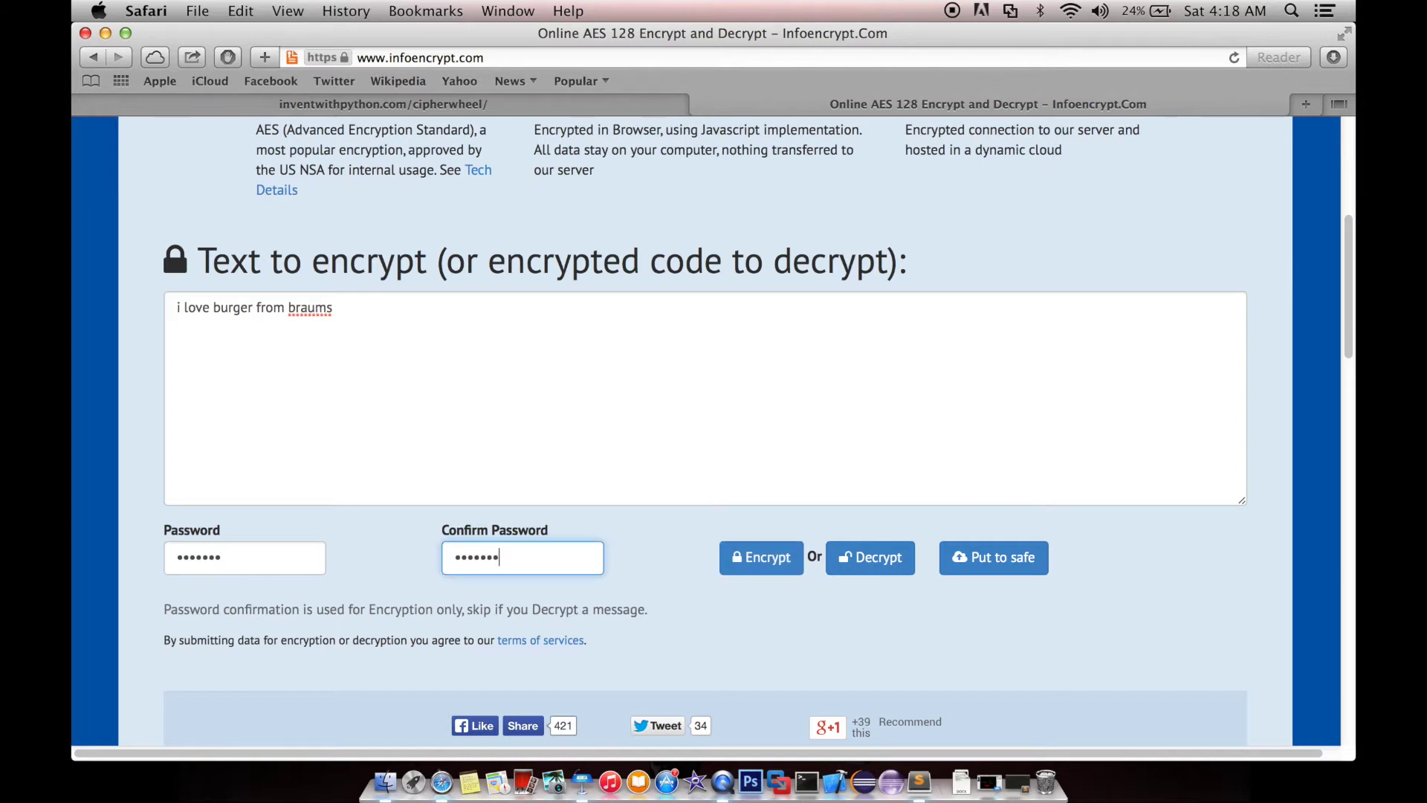
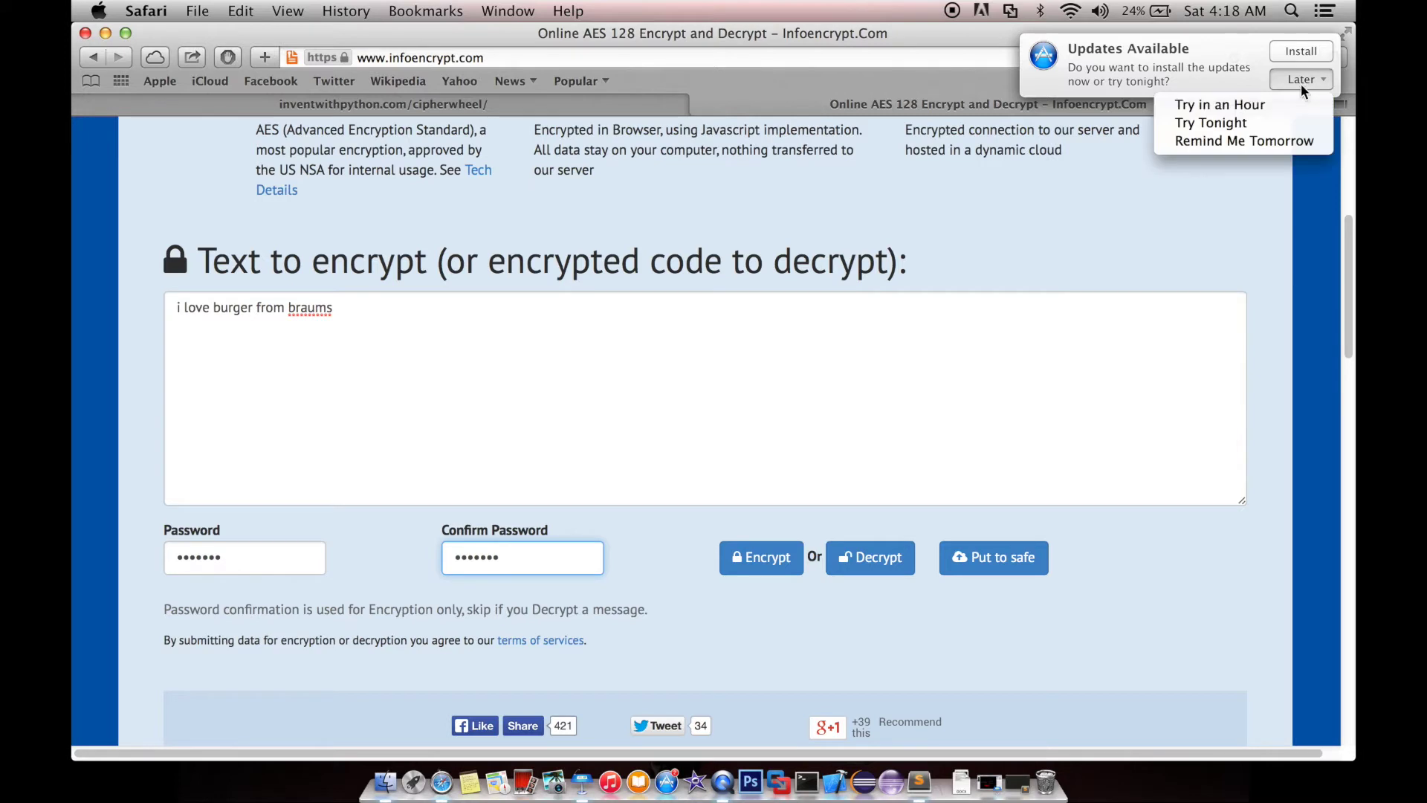
# - Postpone the update reminder until tomorrow, encrypt the burger message, and copy the encrypted block
pyautogui.click(1283, 138)
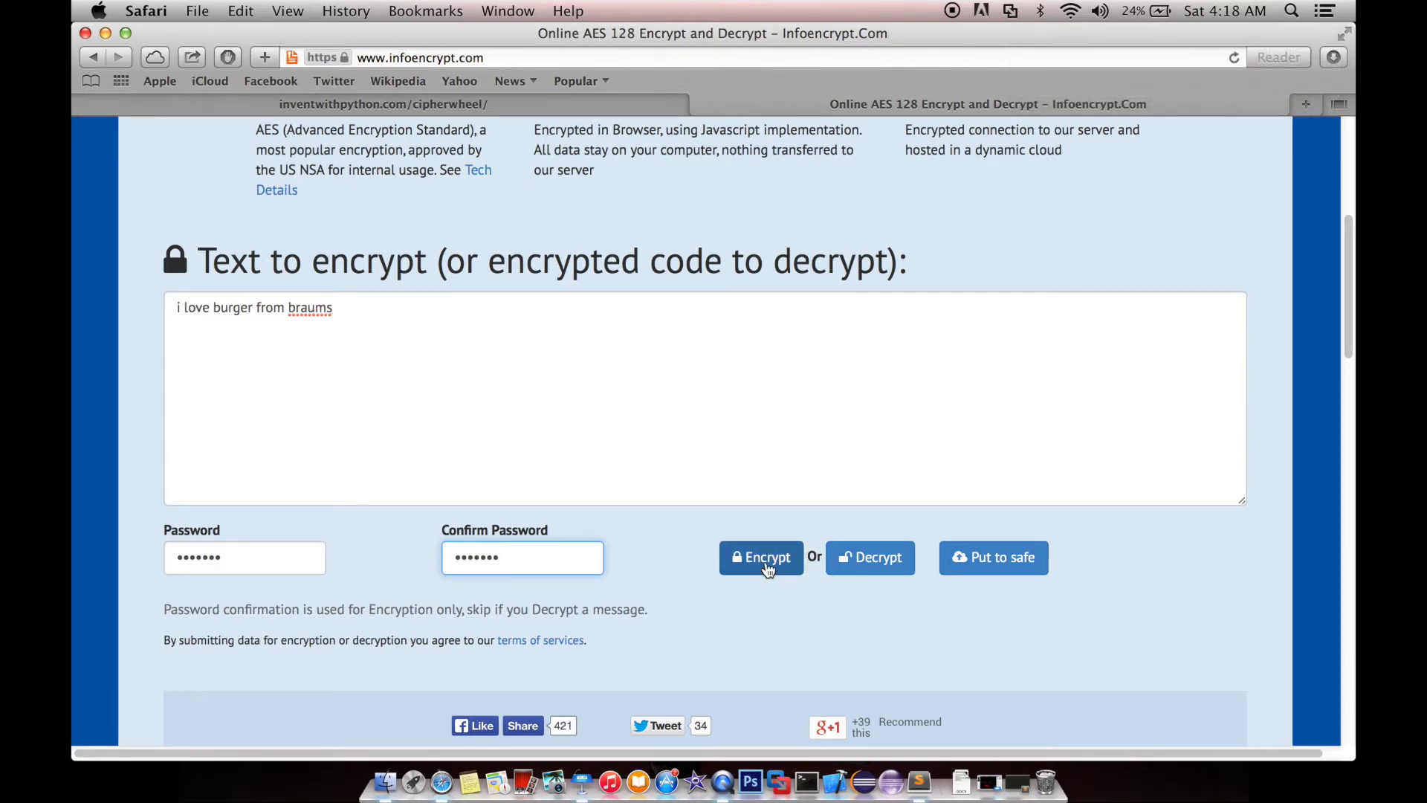
pyautogui.click(769, 567)
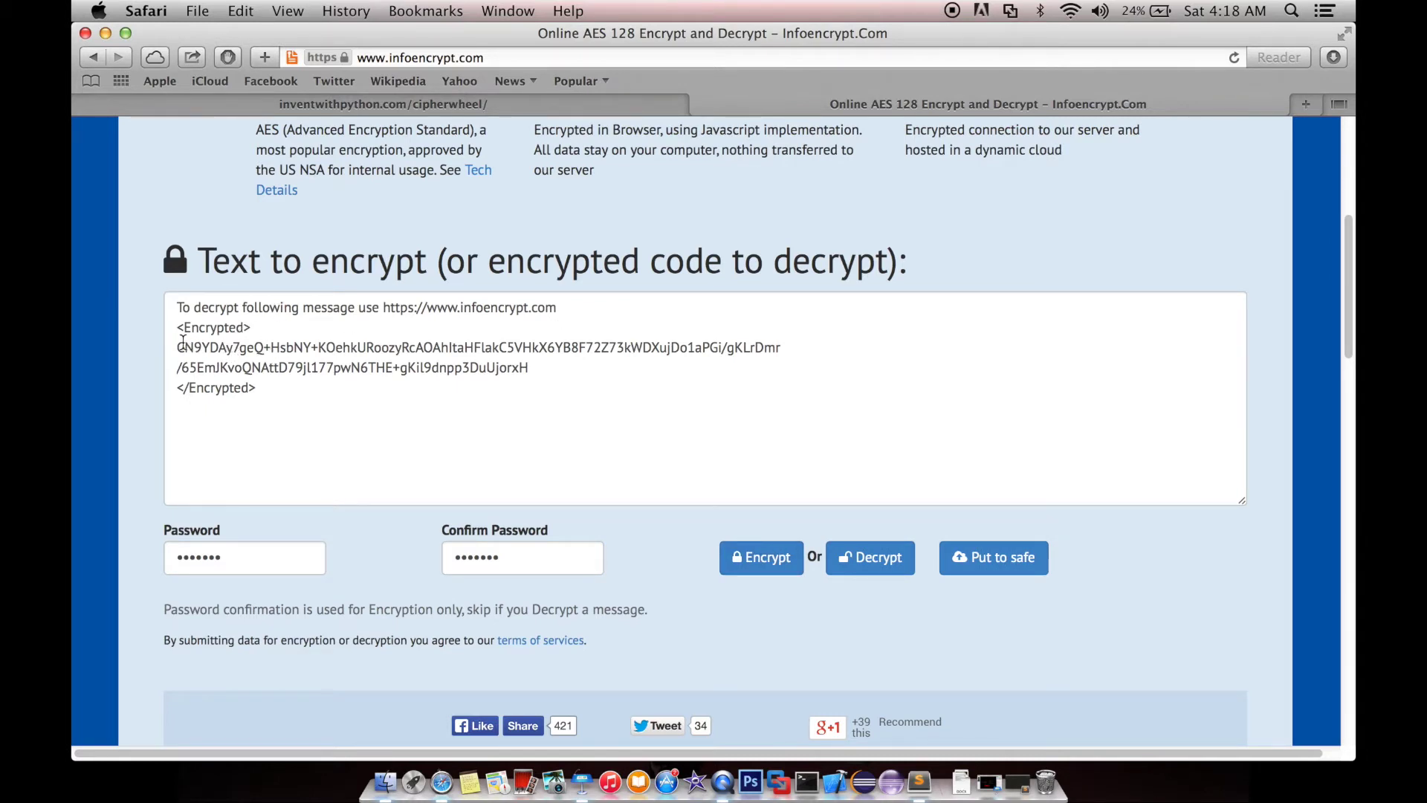
pyautogui.moveTo(174, 328); pyautogui.dragTo(262, 377)
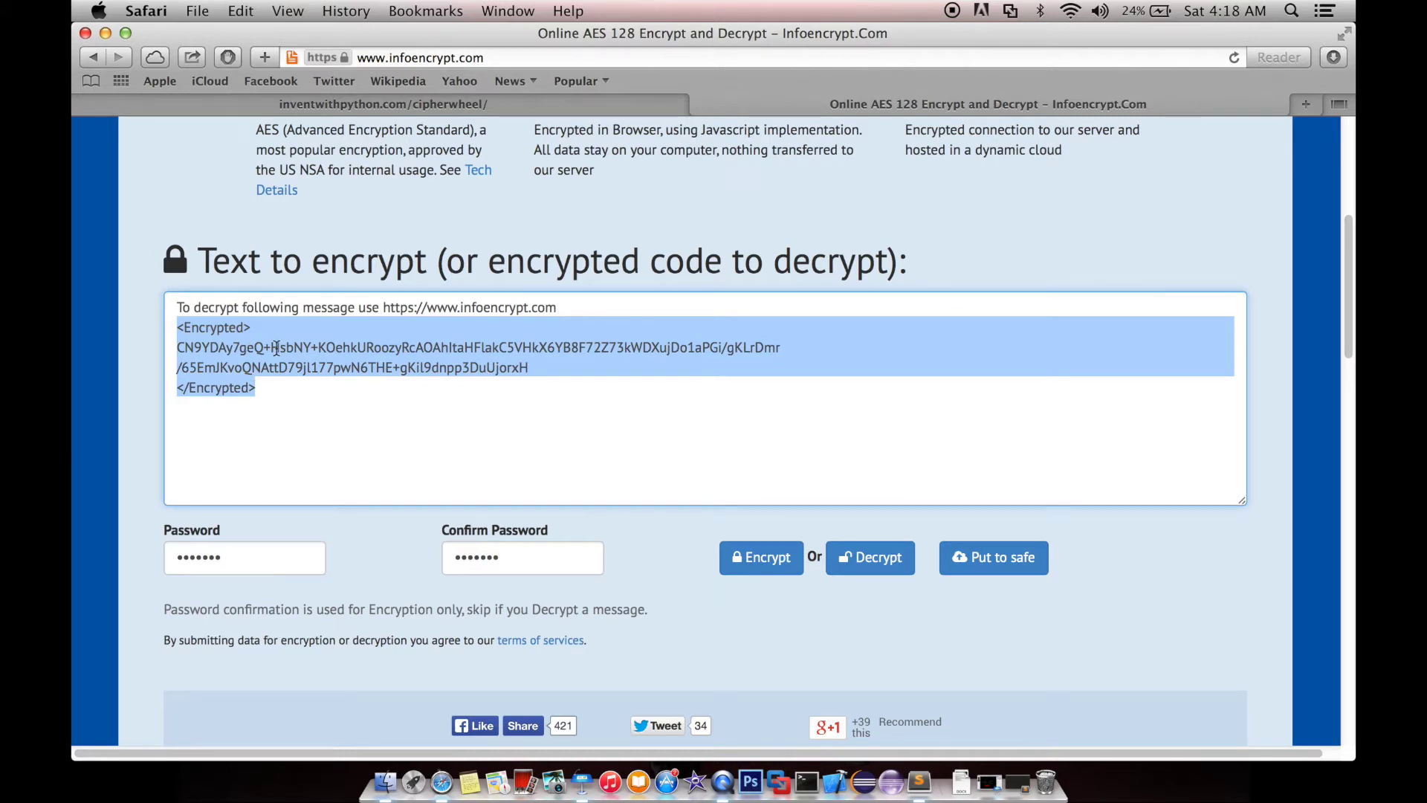
pyautogui.rightClick(298, 356)
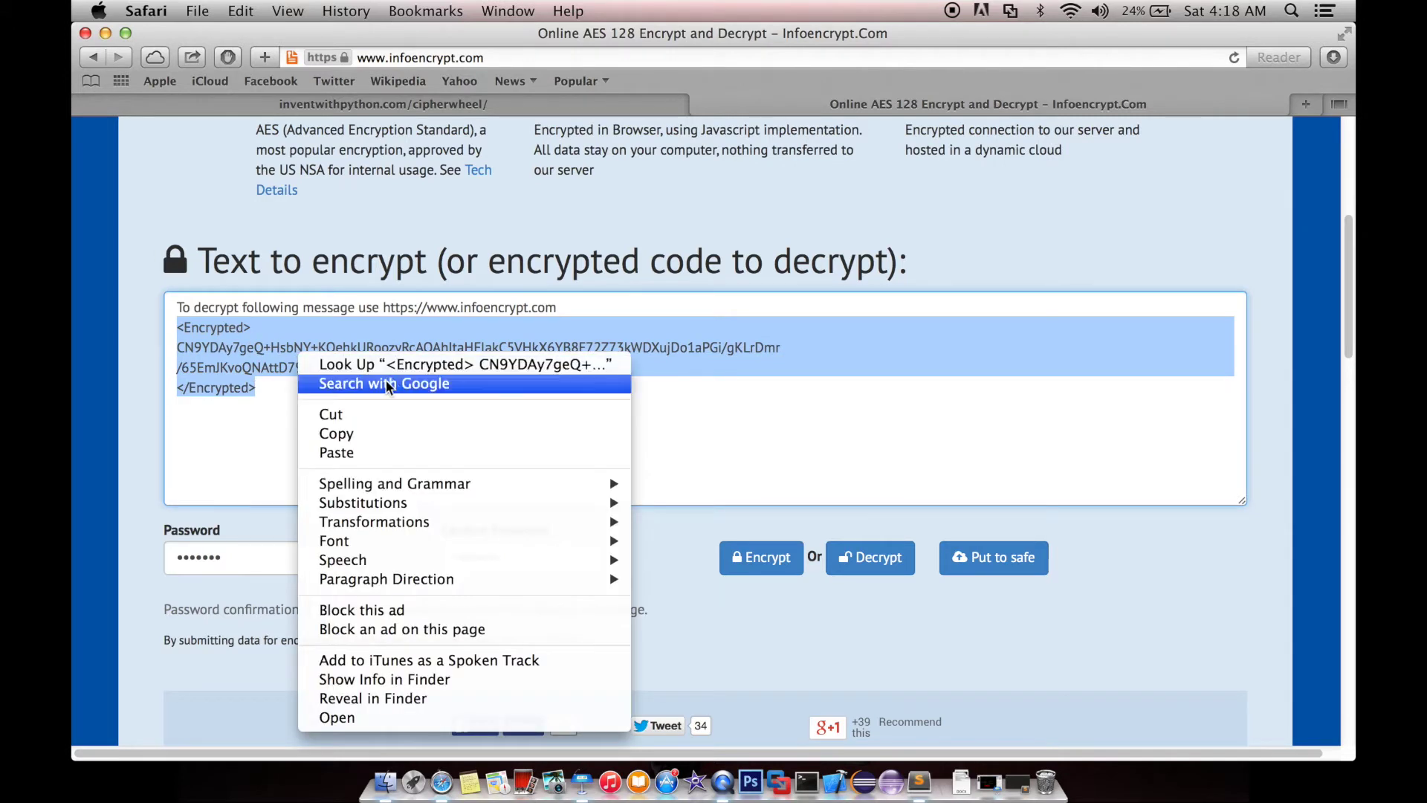
pyautogui.click(355, 434)
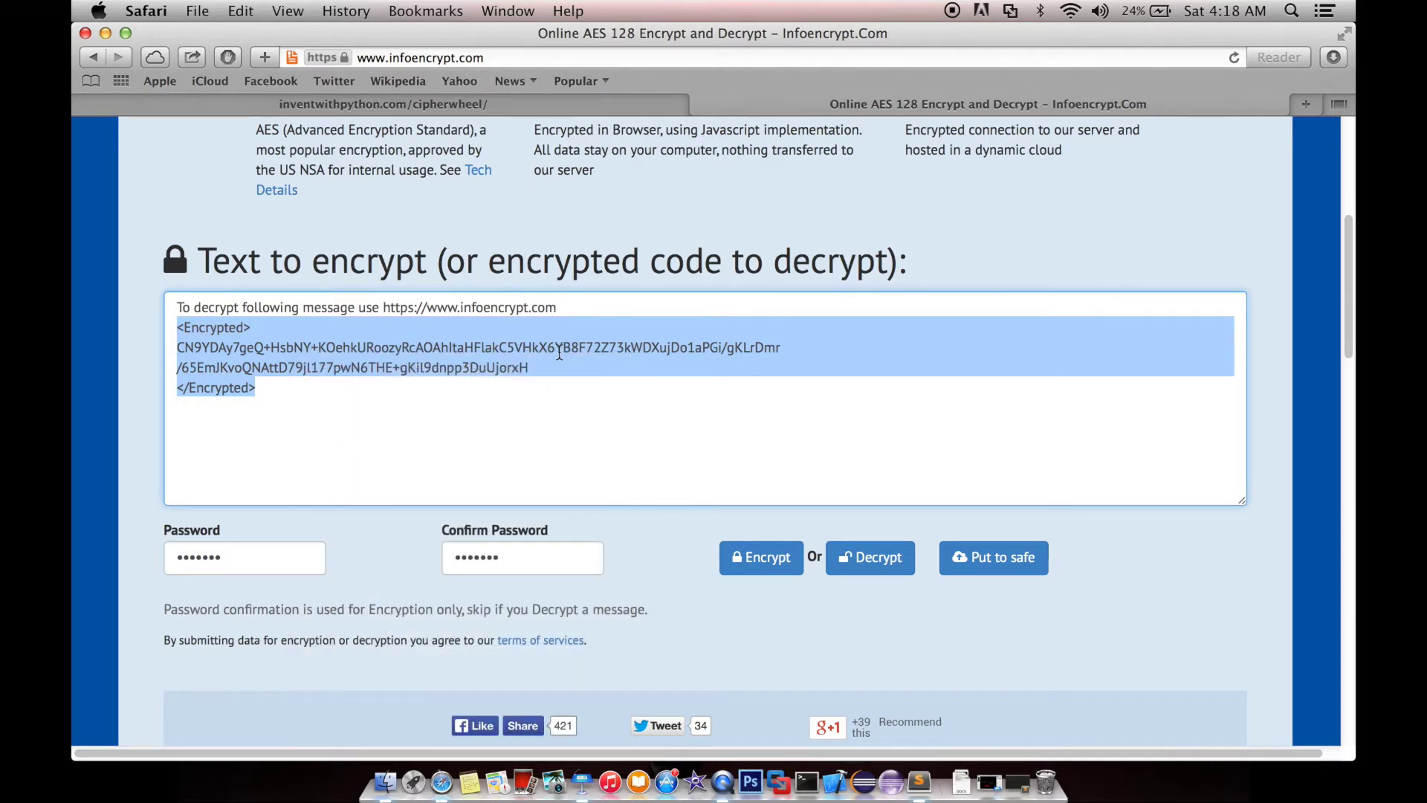
pyautogui.rightClick(155, 180)
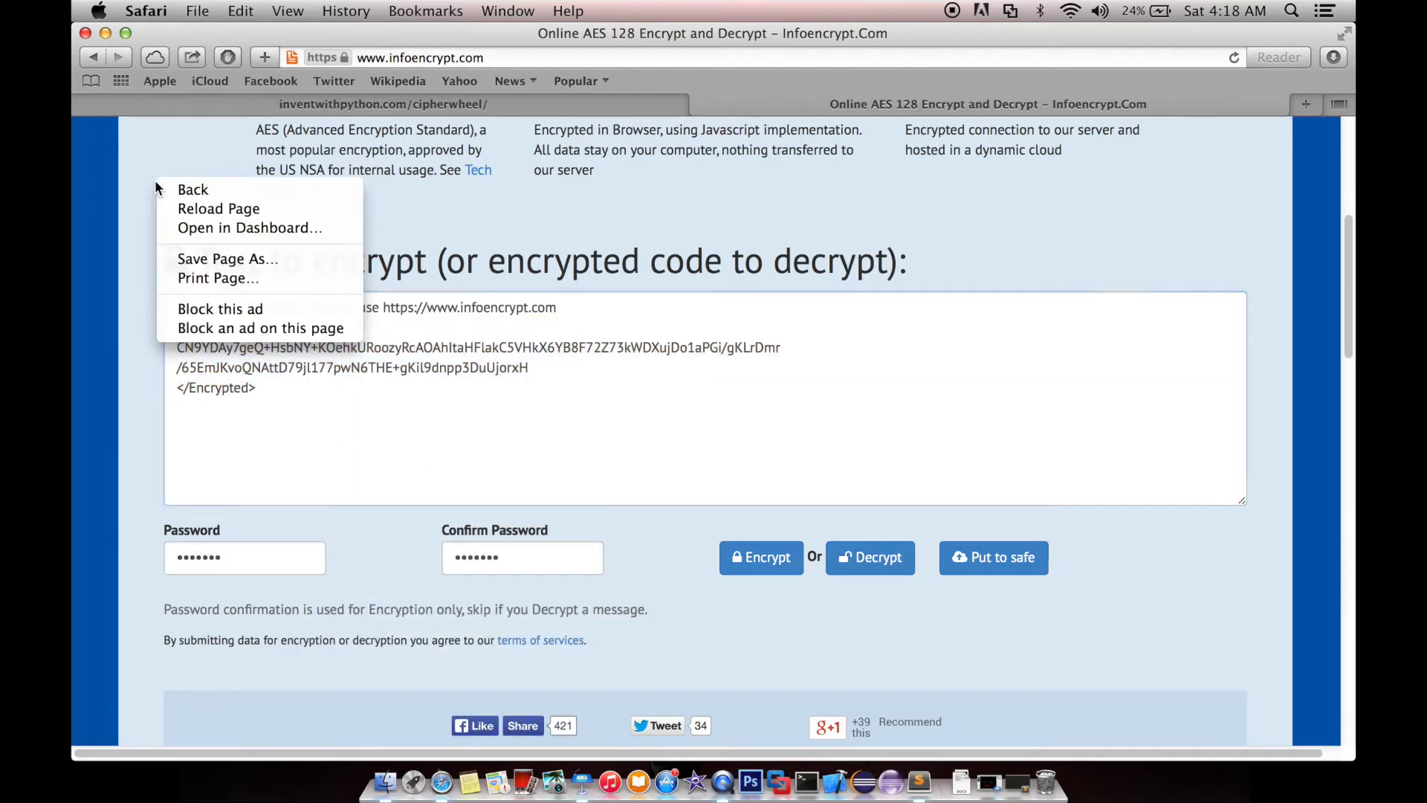
# - Reload the InfoEncrypt page, discarding the entered text, and scroll down to the empty message box
pyautogui.click(191, 209)
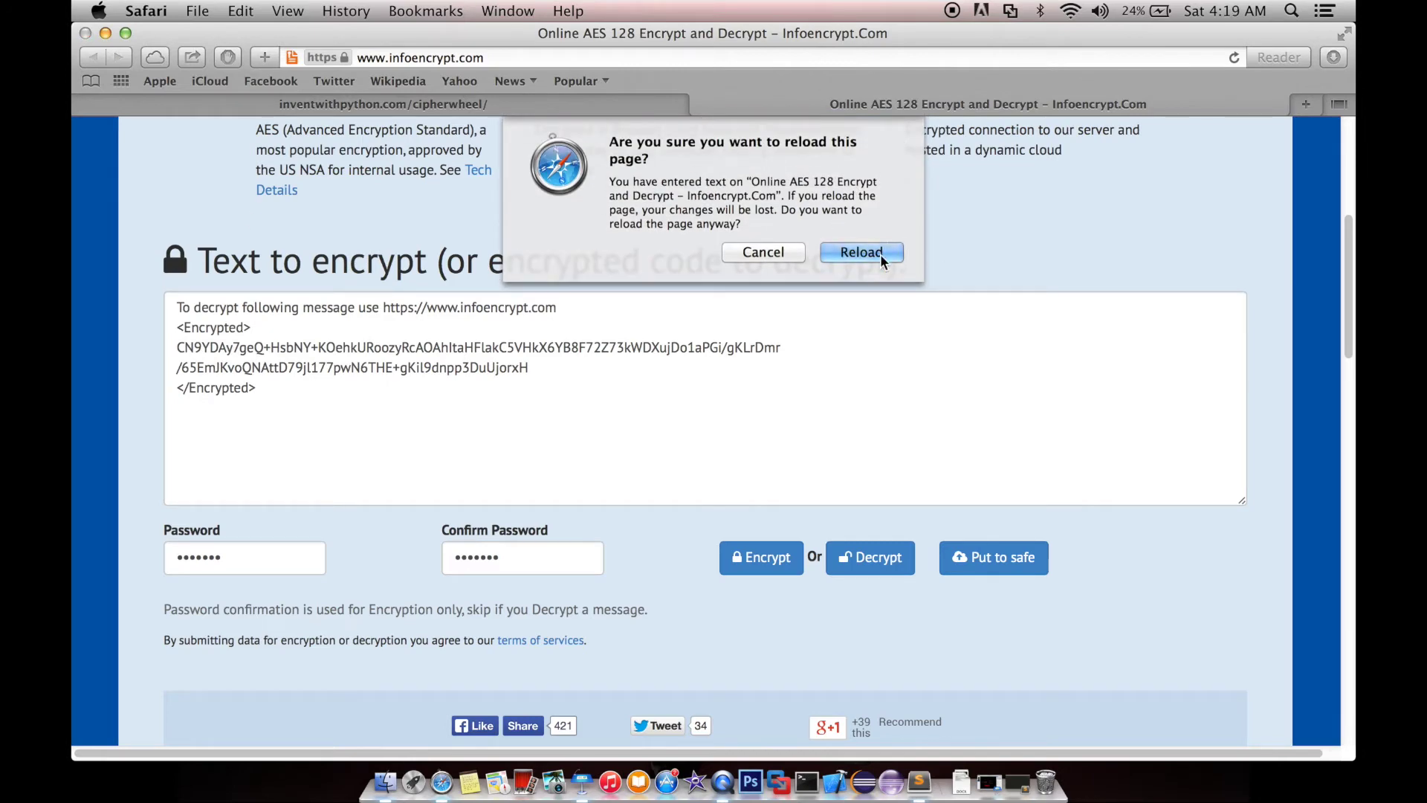
pyautogui.click(880, 251)
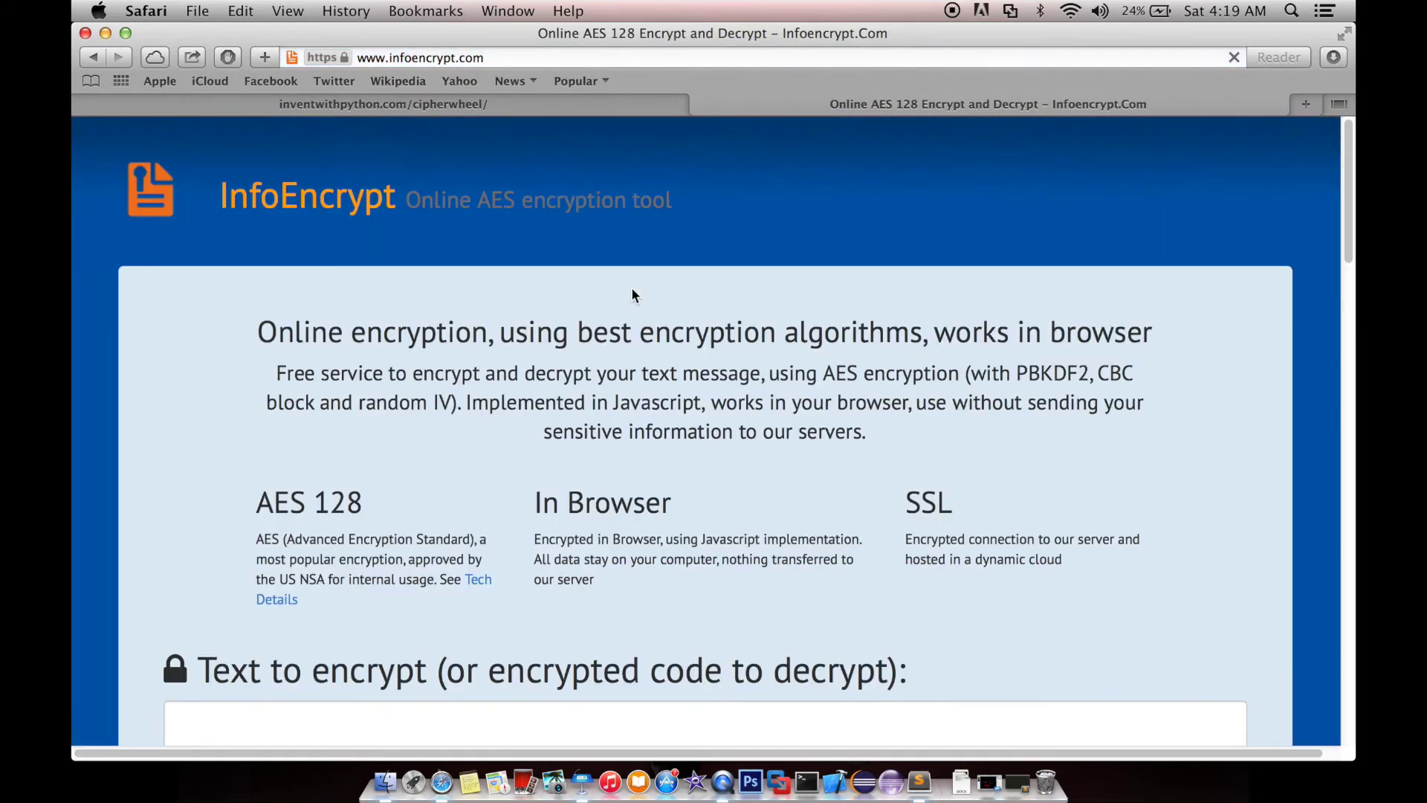
pyautogui.scroll(-3, 649, 437)
pyautogui.scroll(-3, 649, 437)
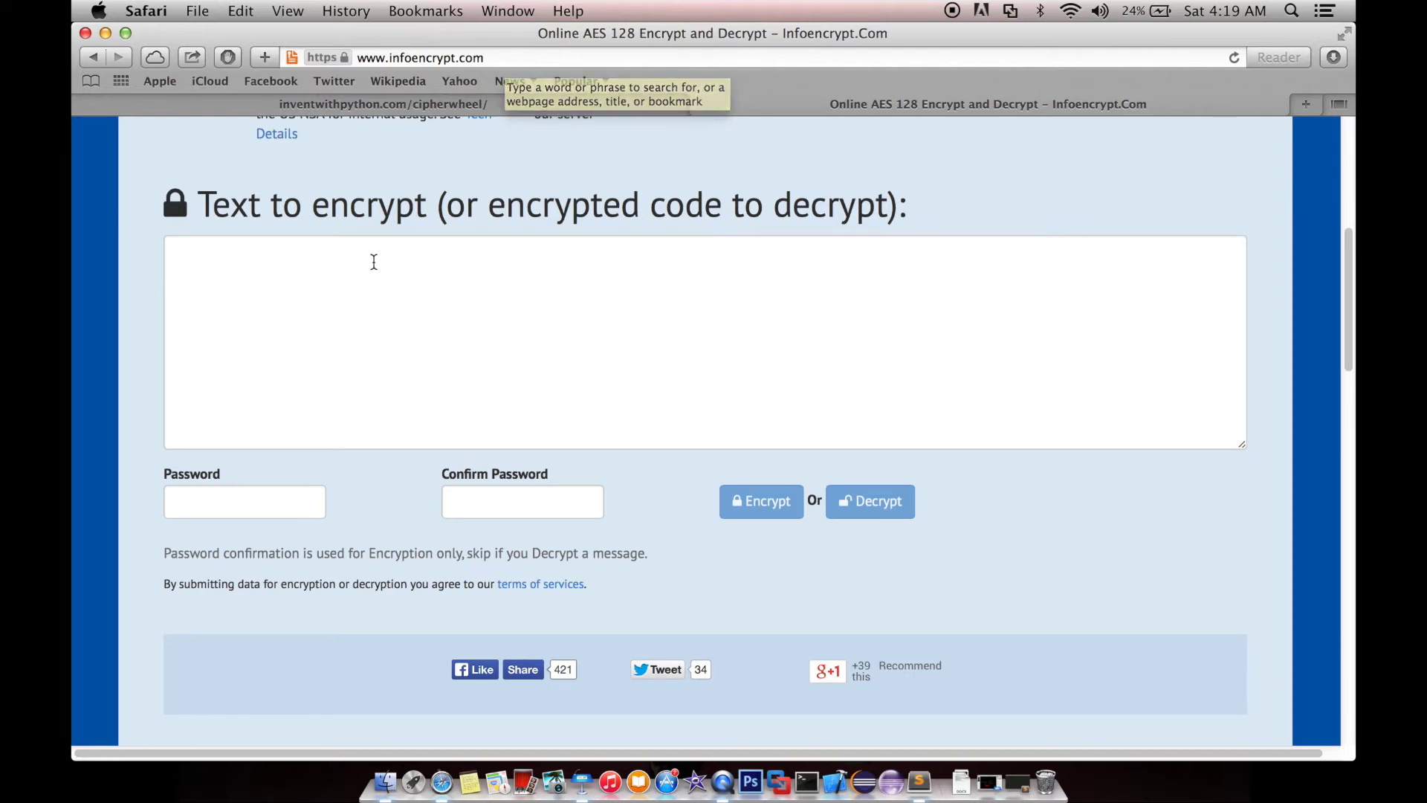
# - Paste the copied encrypted block into the empty message box
pyautogui.click(316, 259)
pyautogui.rightClick(271, 269)
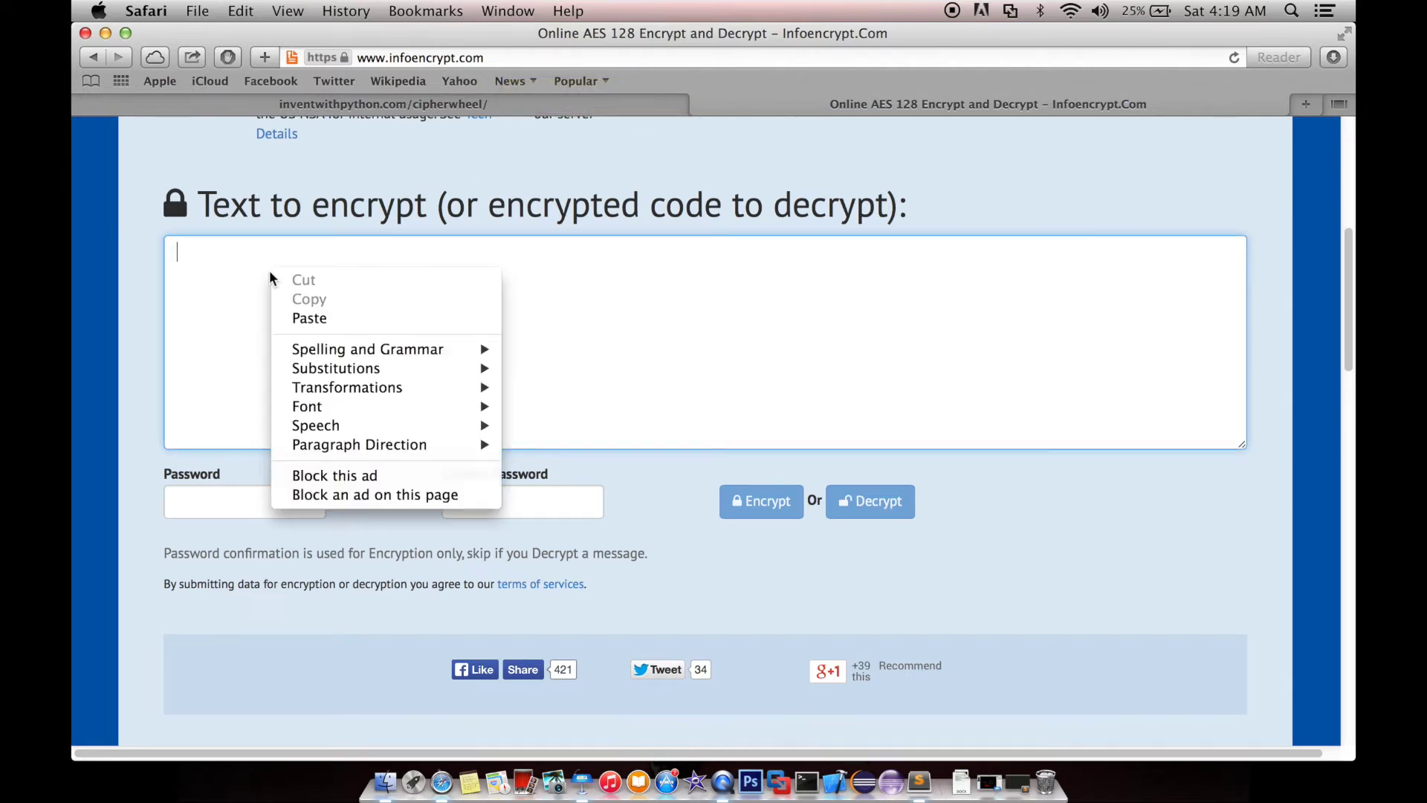
pyautogui.click(331, 318)
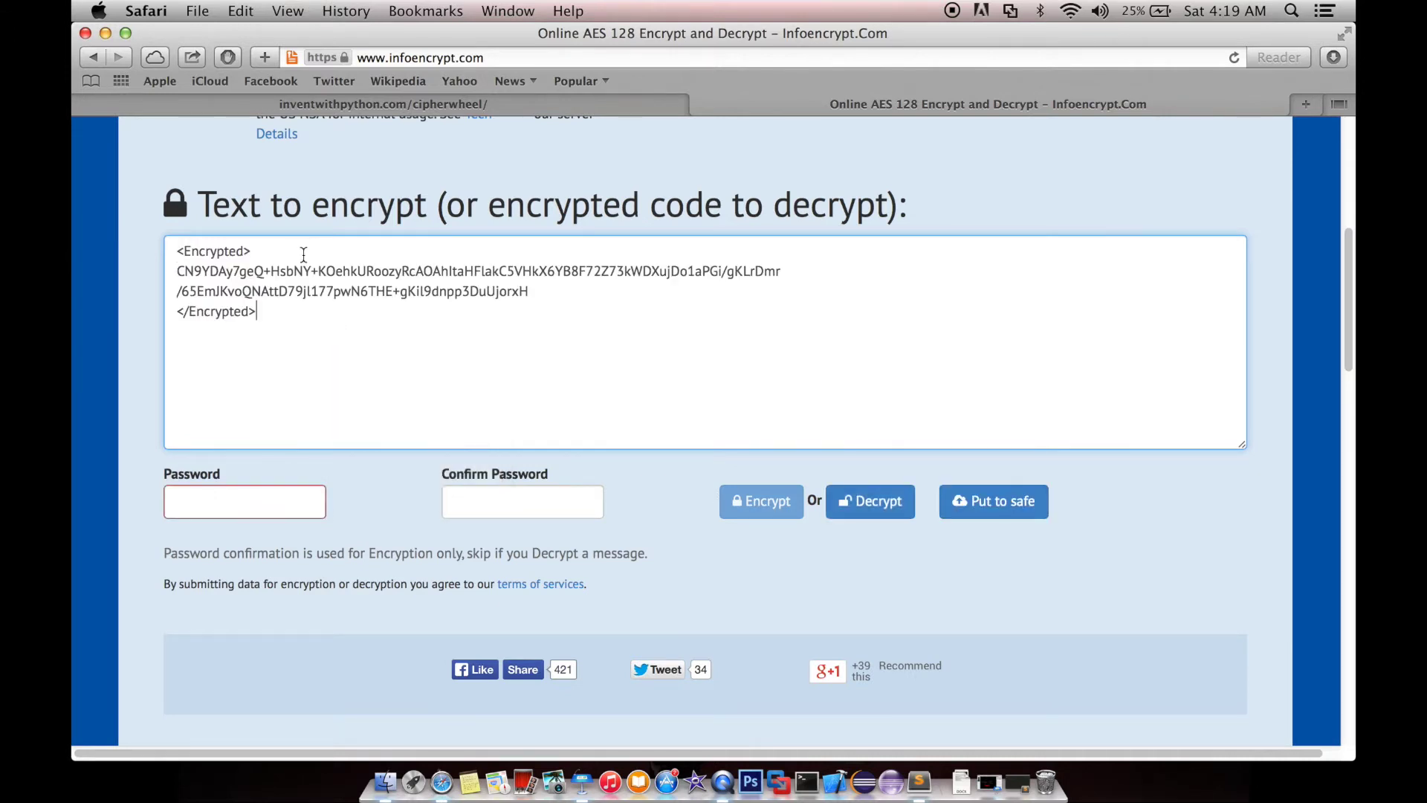
# - Enter the password, decrypt the block back to 'i love burger from braums', and open a new tab
pyautogui.click(272, 505)
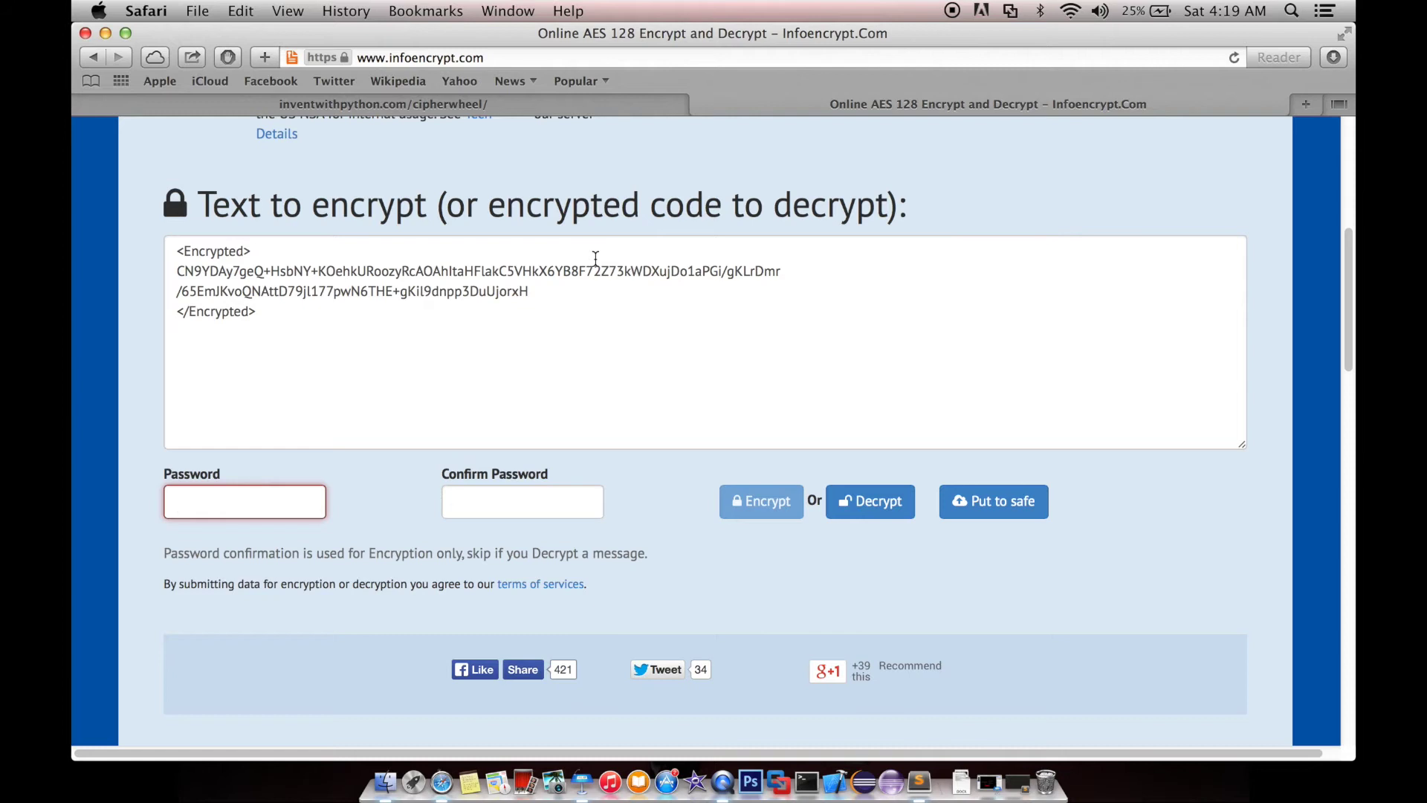
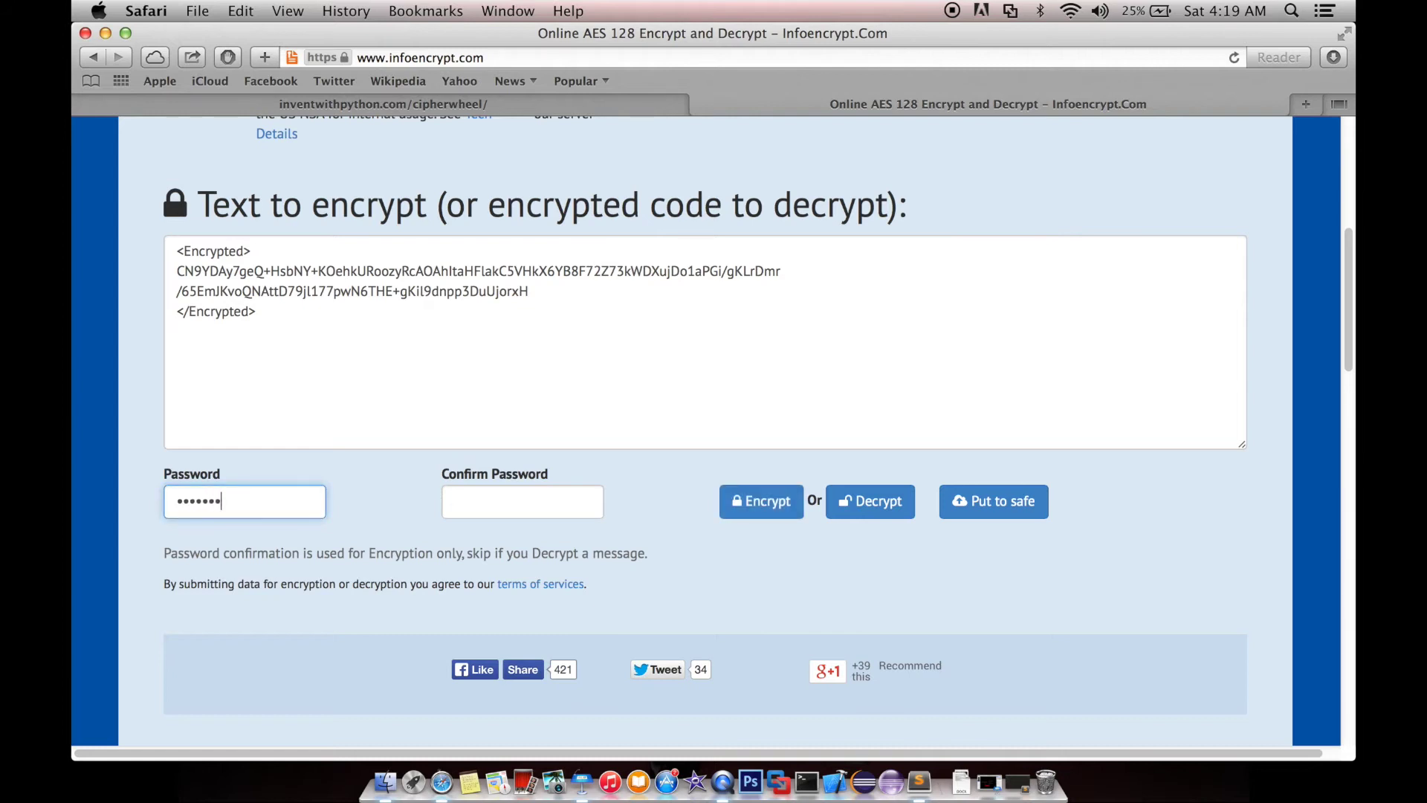
pyautogui.click(877, 505)
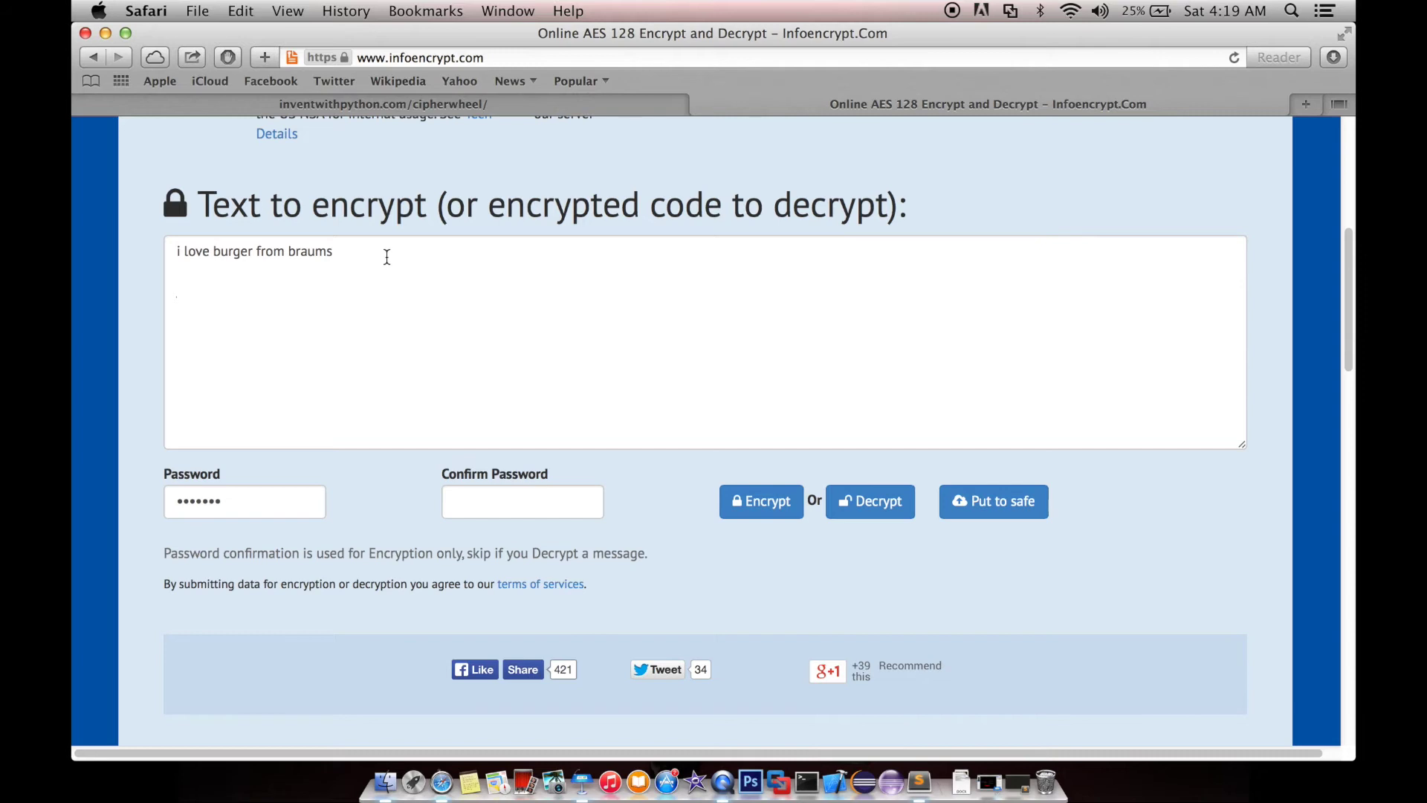
pyautogui.press('super+t')
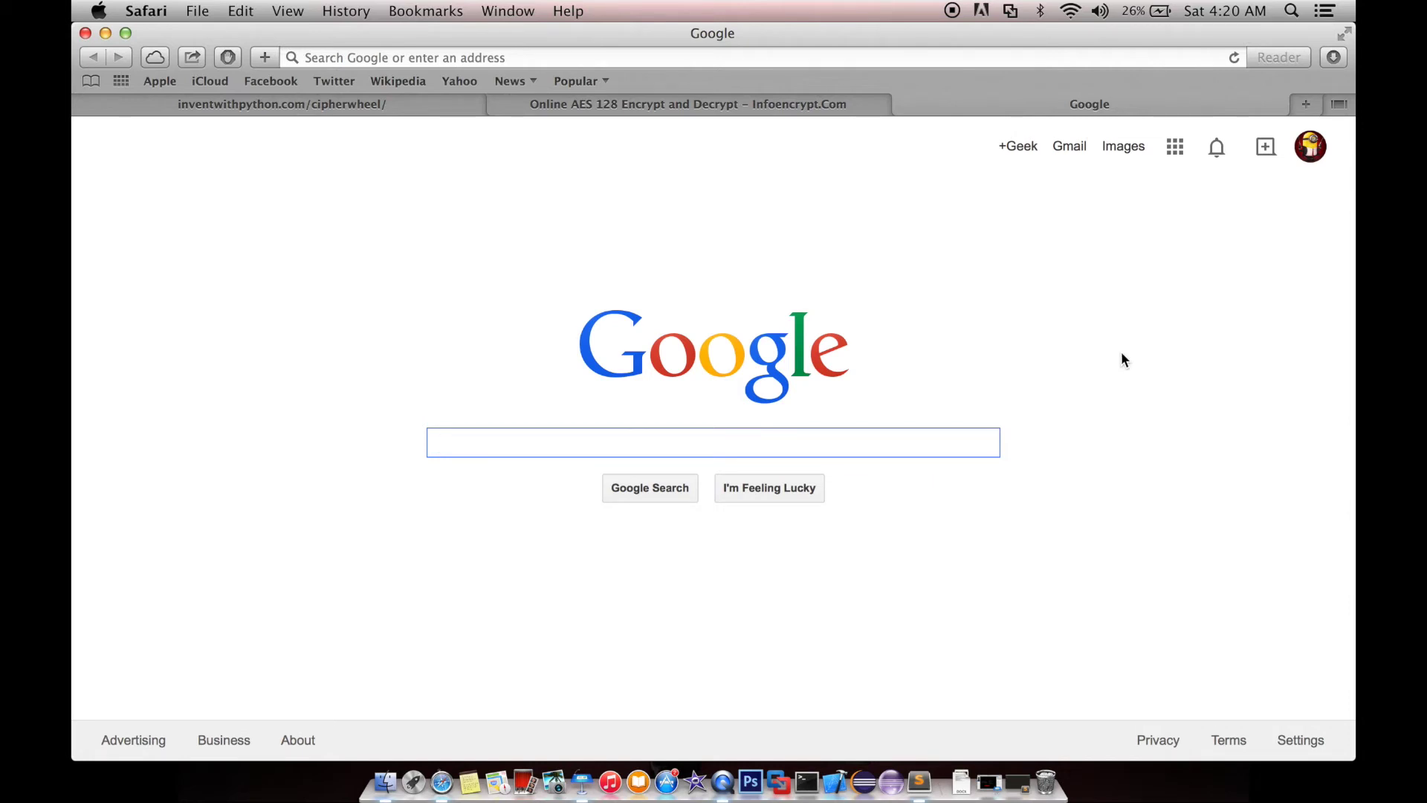
# - Go to the Geek Lab blog at geeklab19.blogspot.com using the address-bar suggestion for 'ge'
pyautogui.click(842, 53)
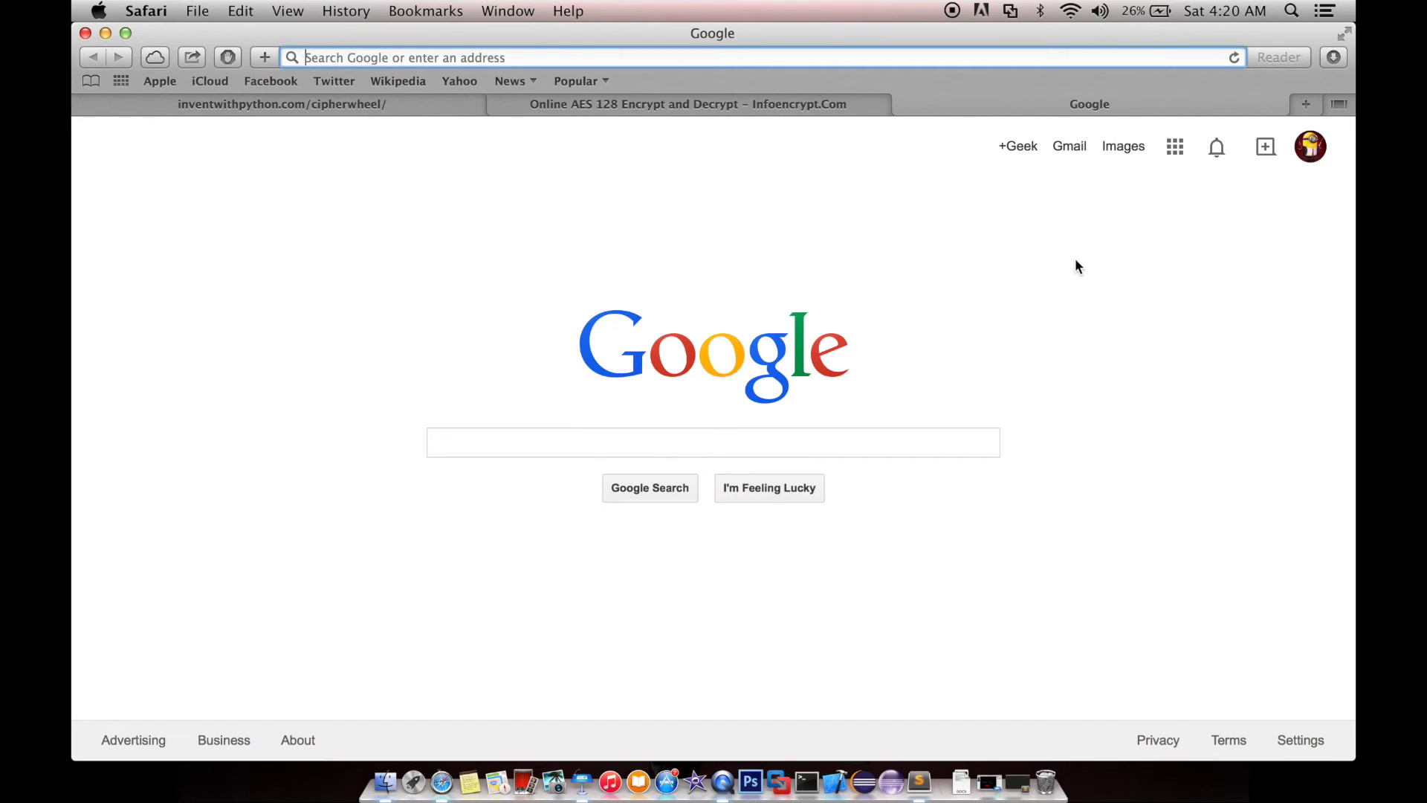
pyautogui.write('ge')
pyautogui.press('Return')
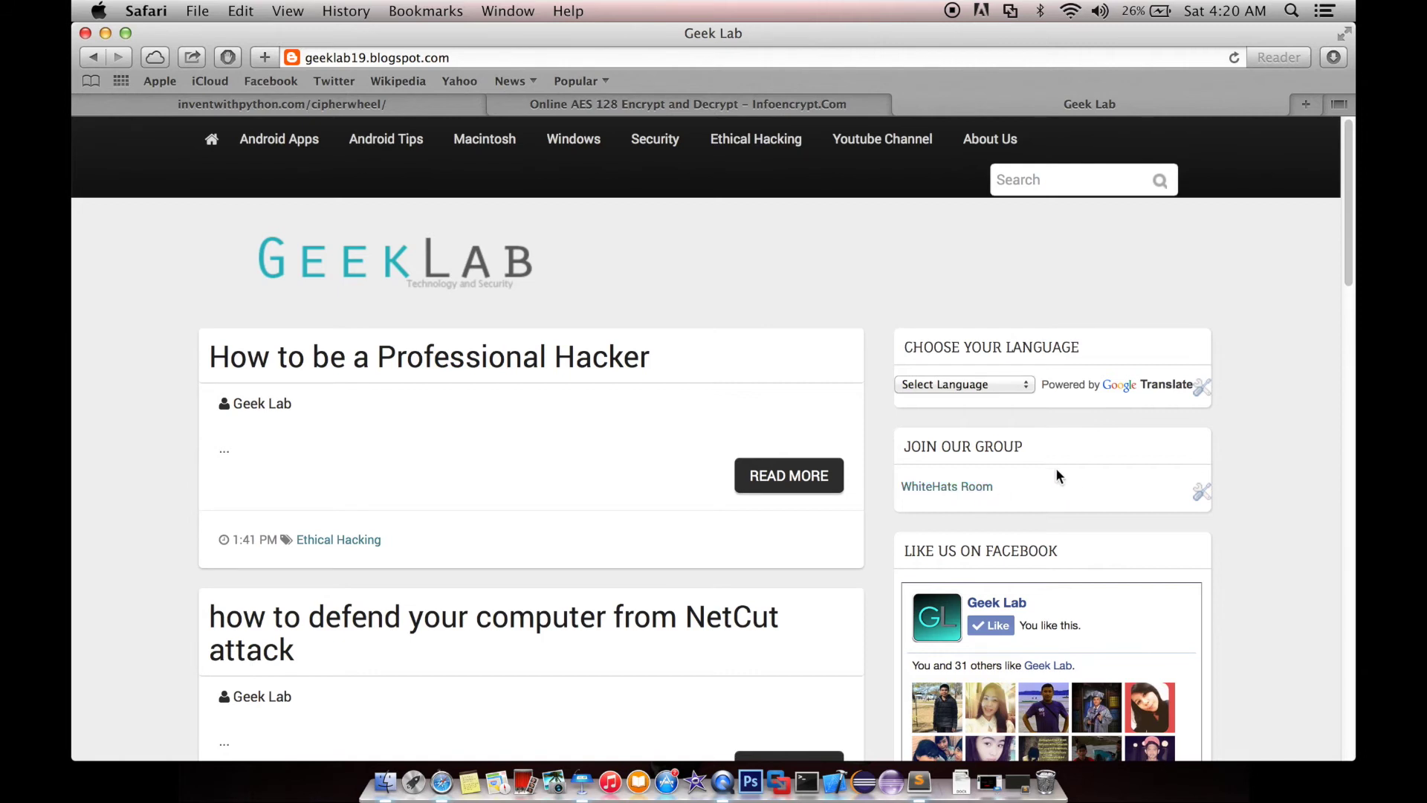
pyautogui.scroll(-4, 1294, 502)
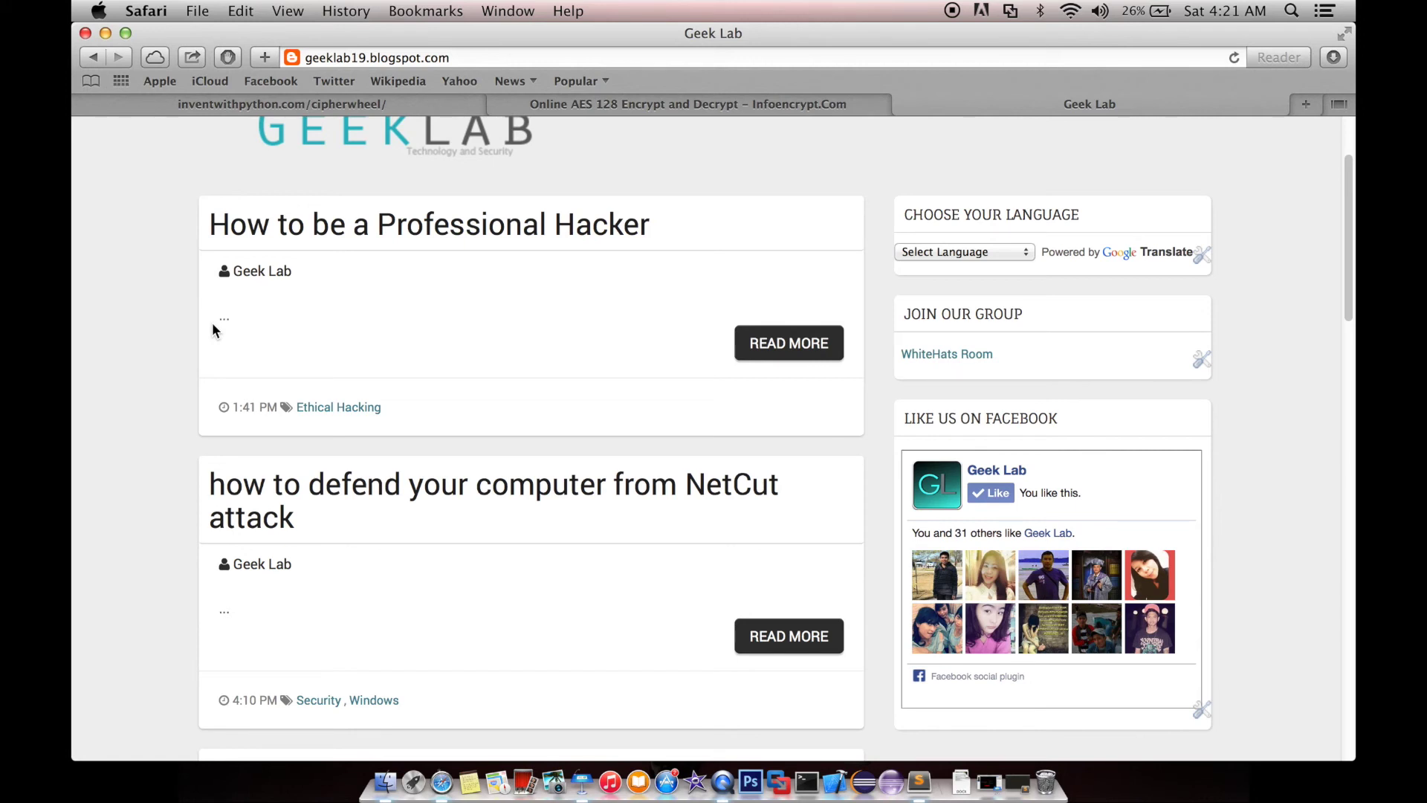
pyautogui.rightClick(471, 242)
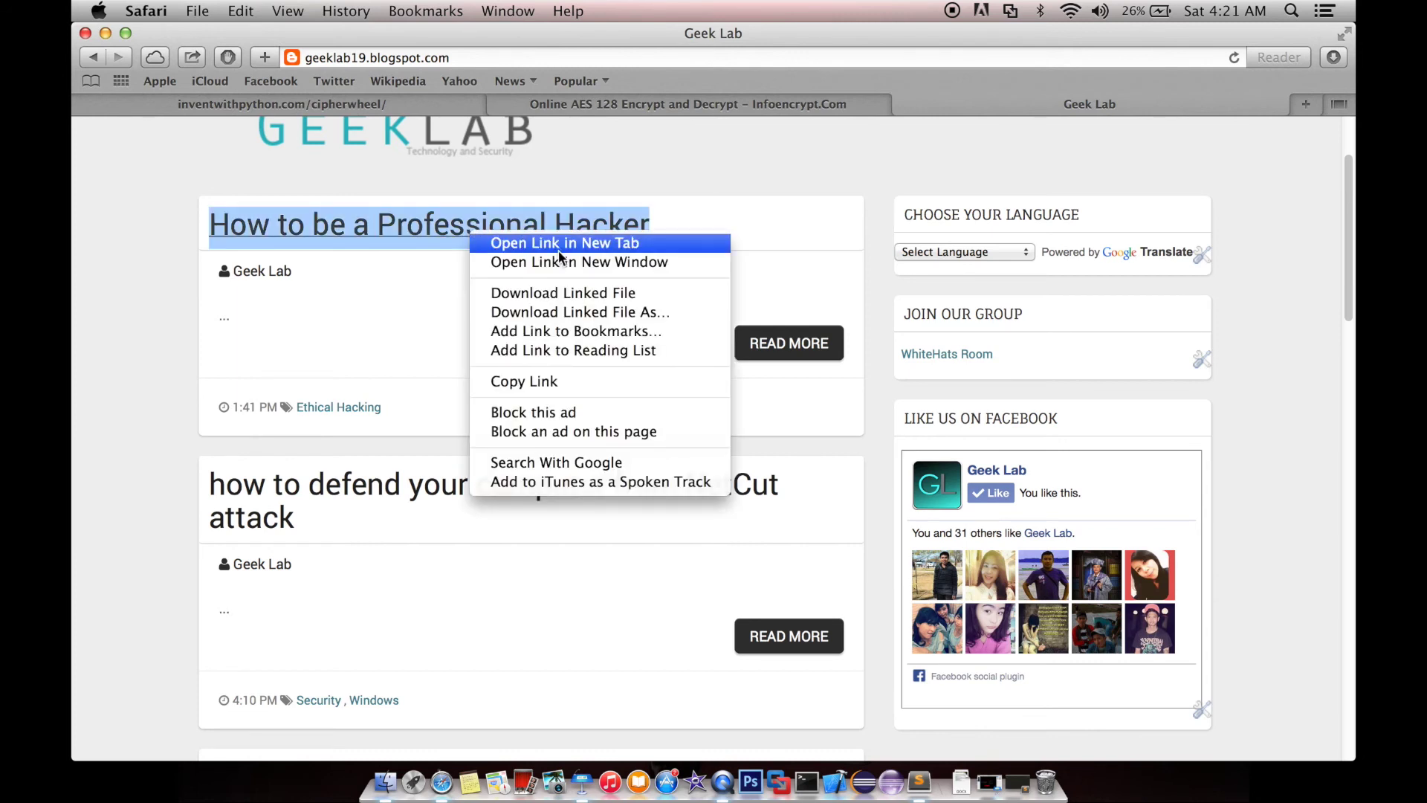
pyautogui.click(543, 243)
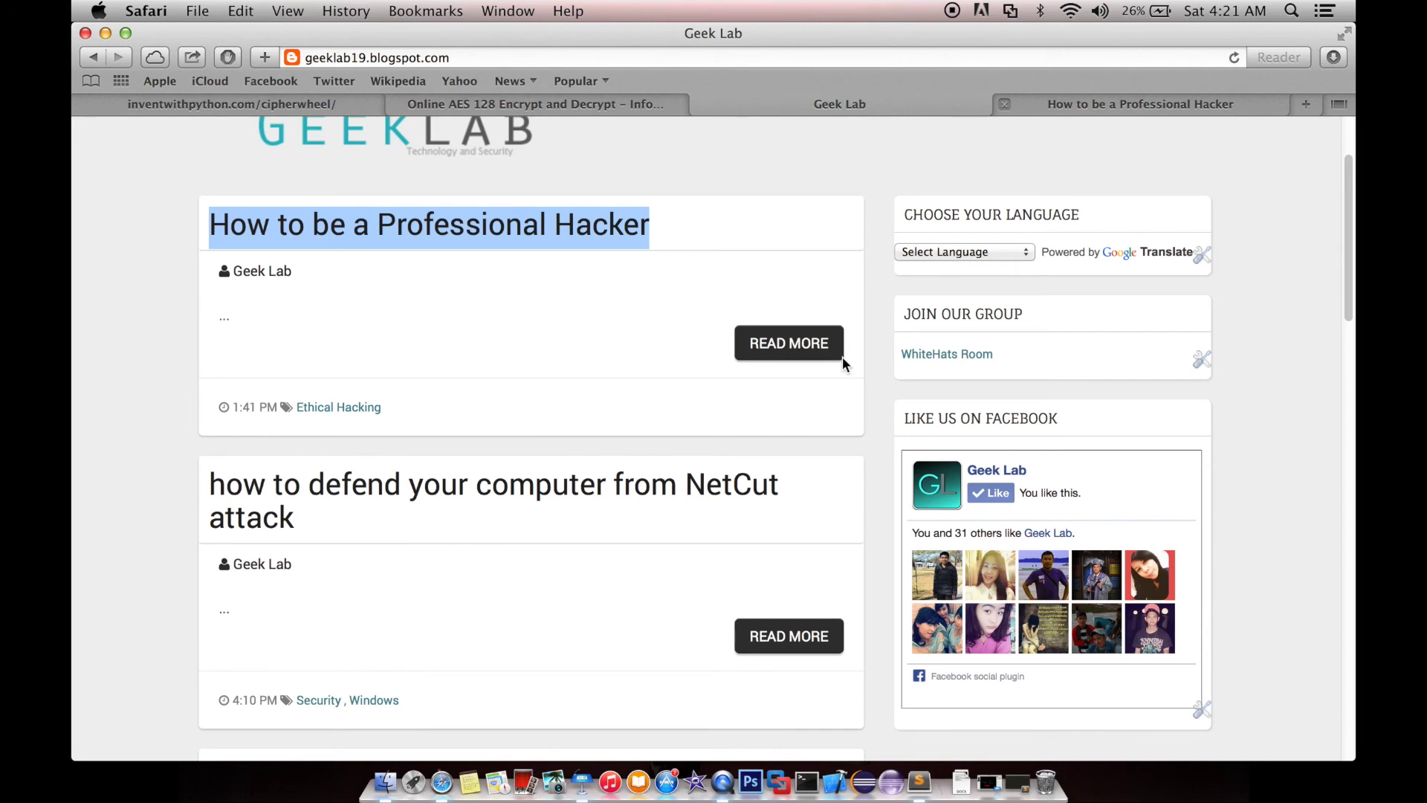
pyautogui.click(843, 360)
pyautogui.scroll(-15, 605, 476)
pyautogui.scroll(-10, 599, 492)
pyautogui.scroll(6, 592, 500)
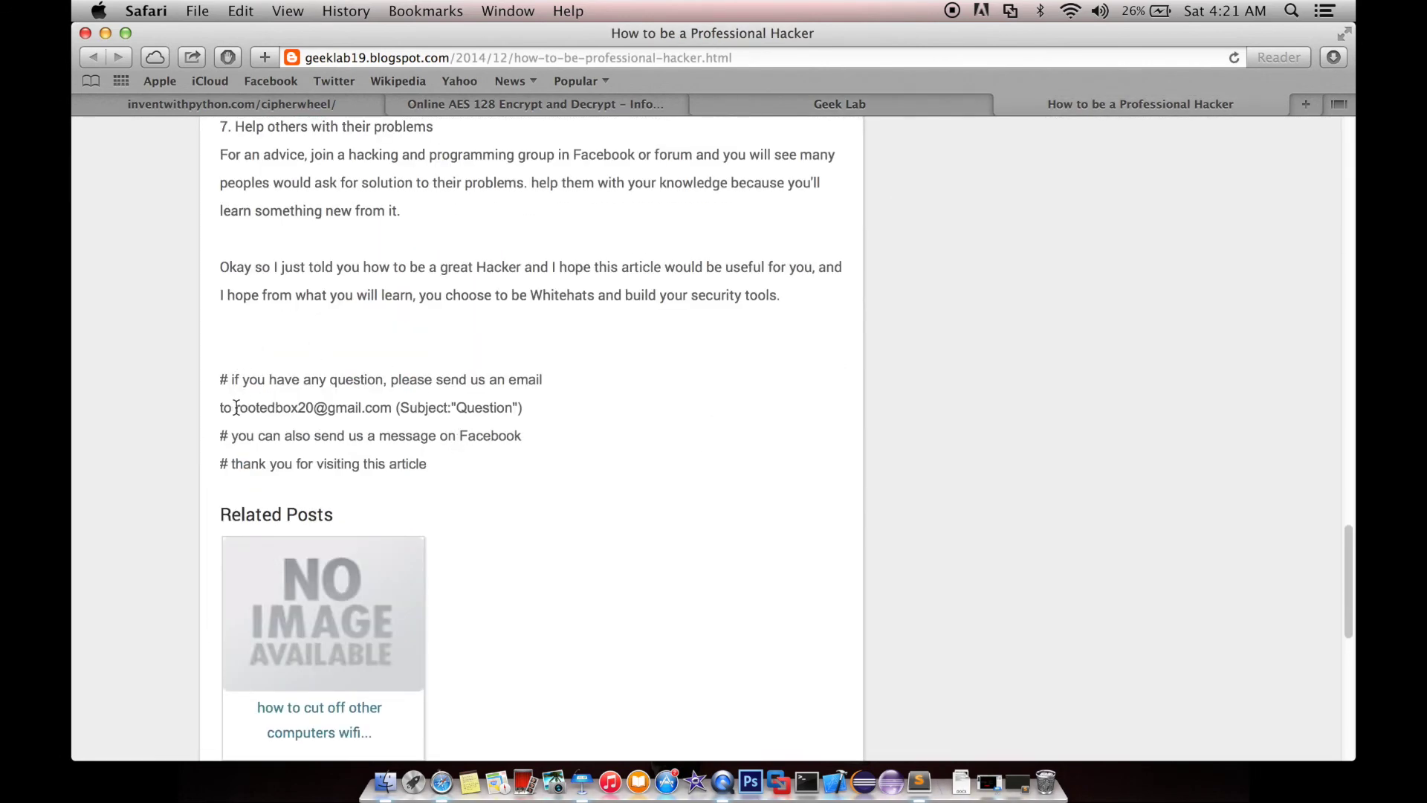
pyautogui.moveTo(238, 408); pyautogui.dragTo(393, 413)
pyautogui.click(779, 373)
pyautogui.scroll(10, 803, 372)
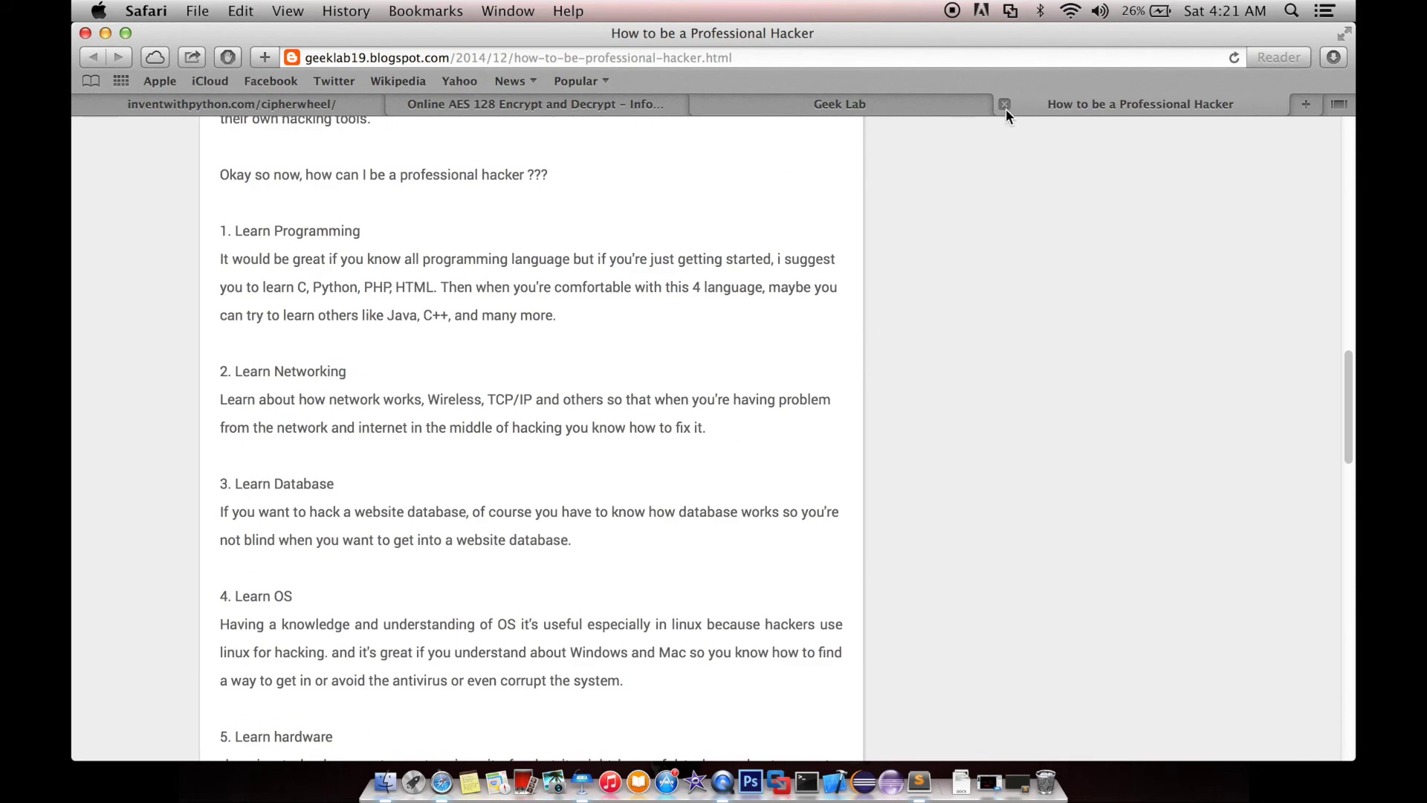
pyautogui.click(1002, 104)
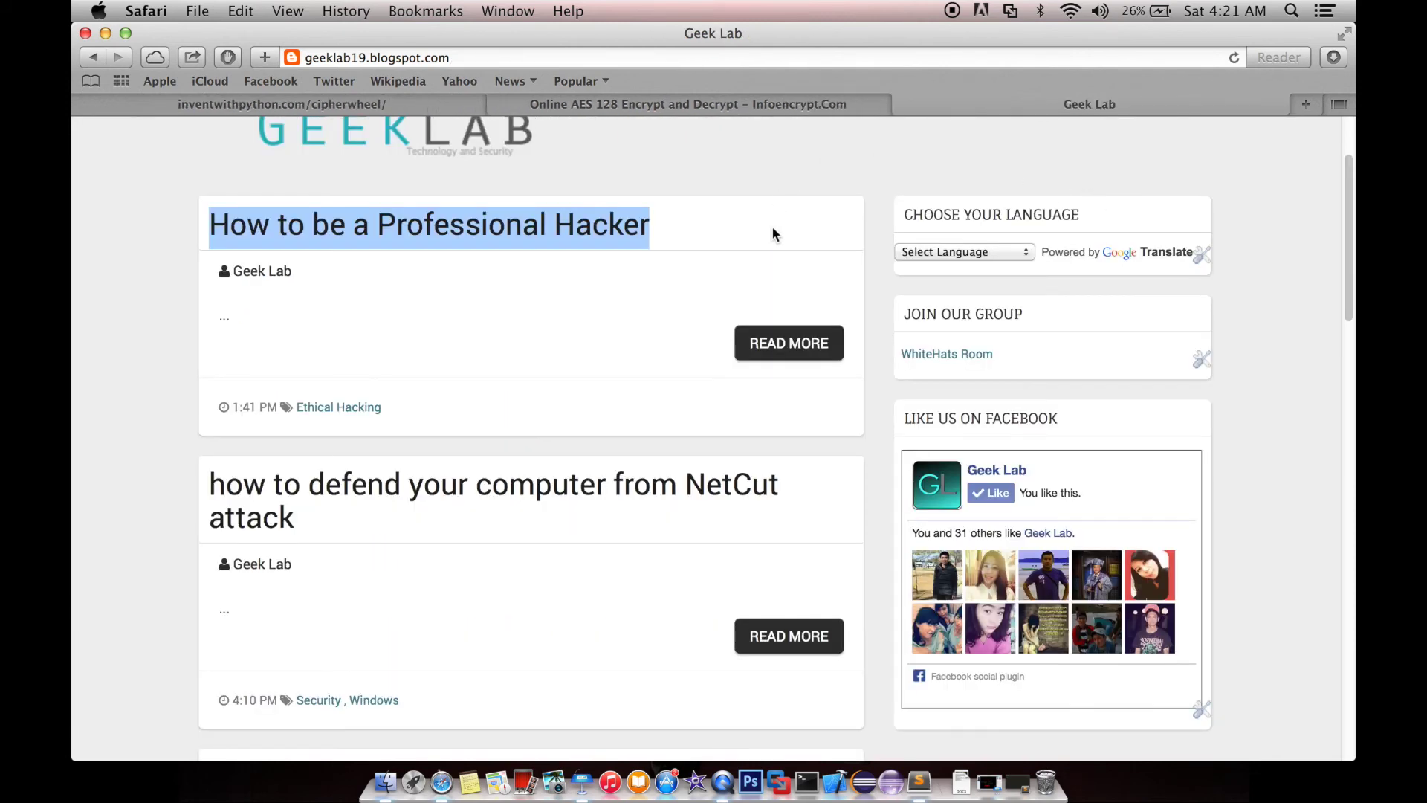
pyautogui.scroll(3, 773, 221)
pyautogui.click(766, 264)
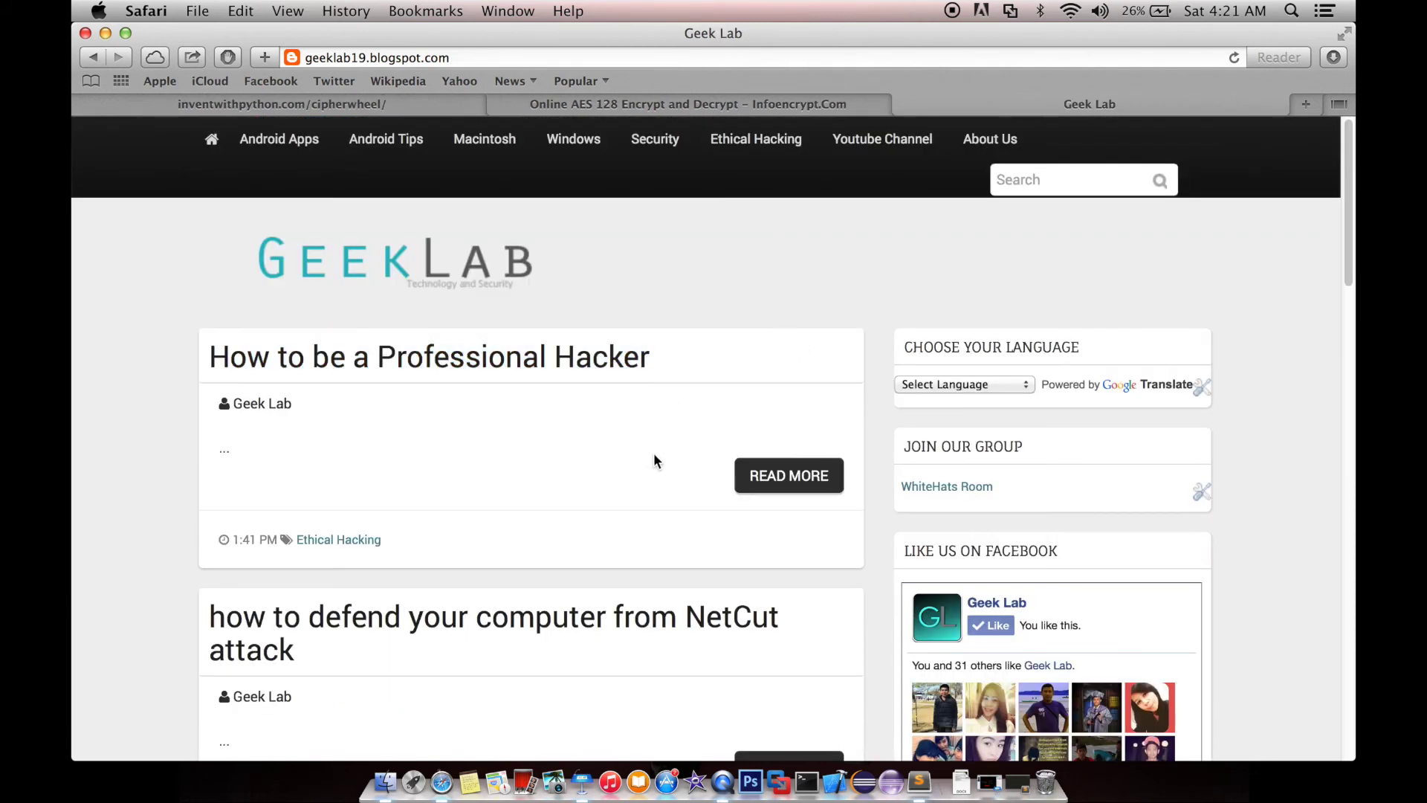
pyautogui.scroll(-10, 637, 498)
pyautogui.scroll(10, 637, 497)
pyautogui.scroll(-10, 1263, 496)
pyautogui.scroll(8, 1264, 499)
pyautogui.scroll(-2, 1262, 500)
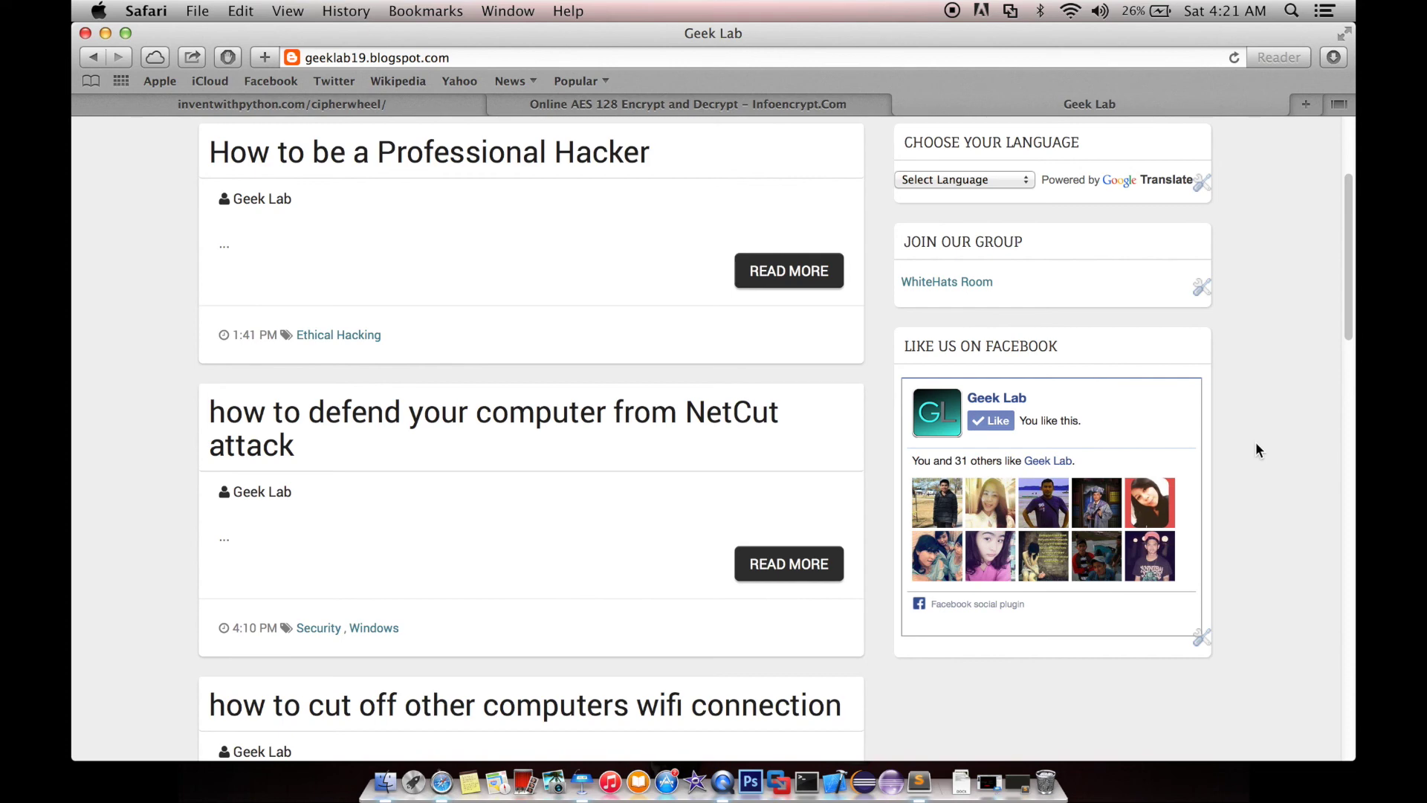
pyautogui.scroll(3, 1256, 446)
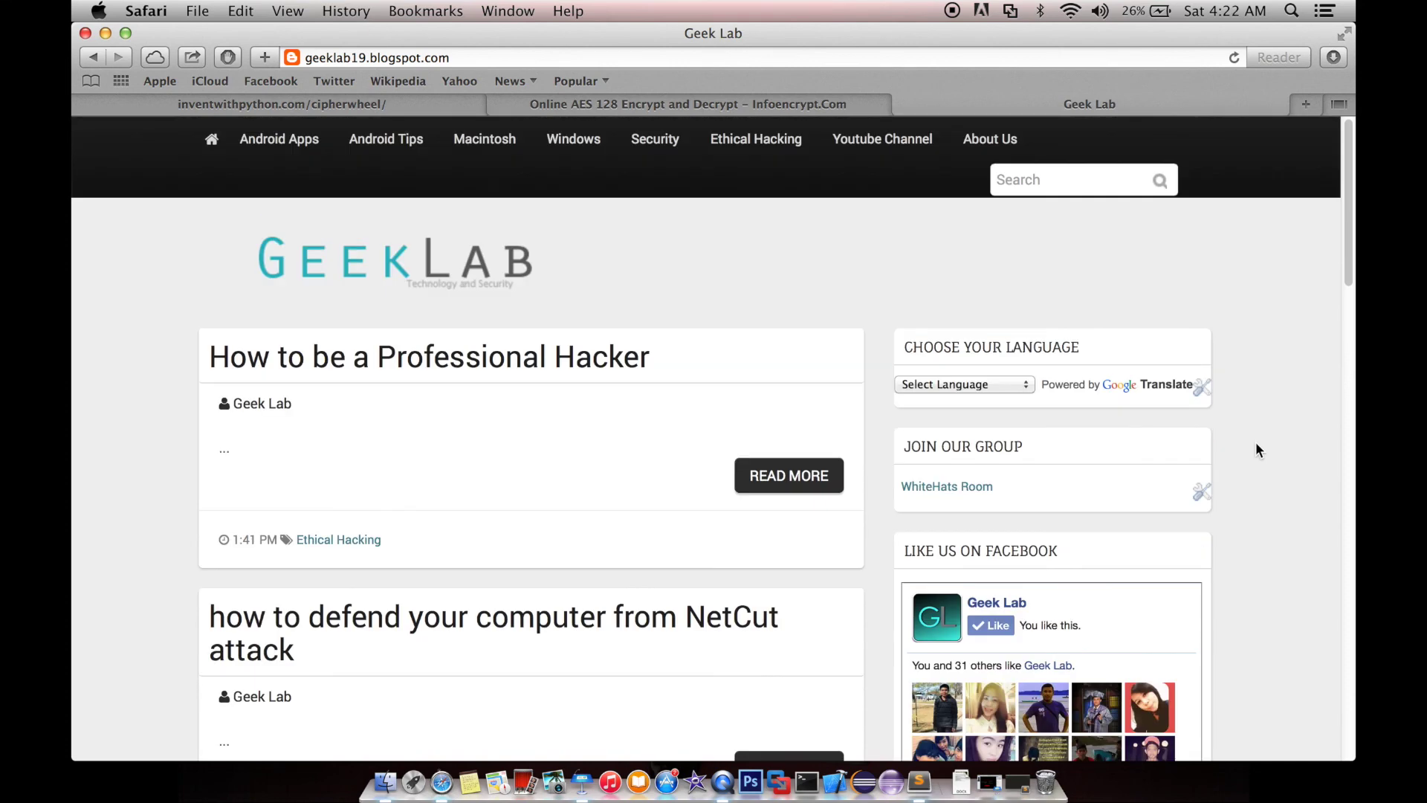